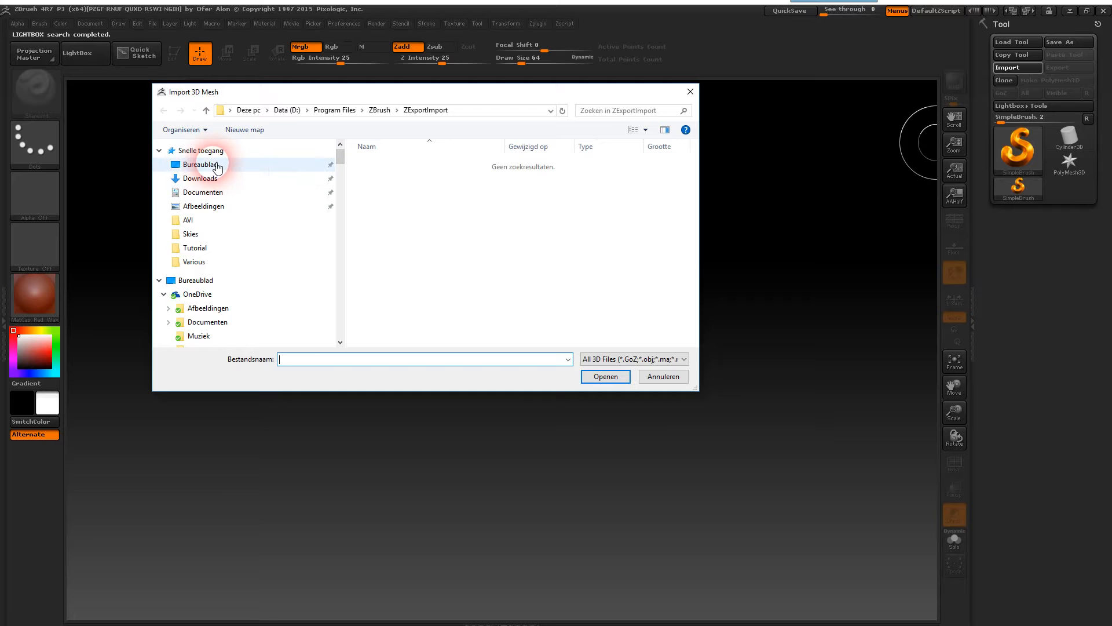
Step: Import MaleTutorial.obj from the desktop's Tutorial folder and draw the model onto the canvas
click(217, 167)
scroll(559, 273, down, 5)
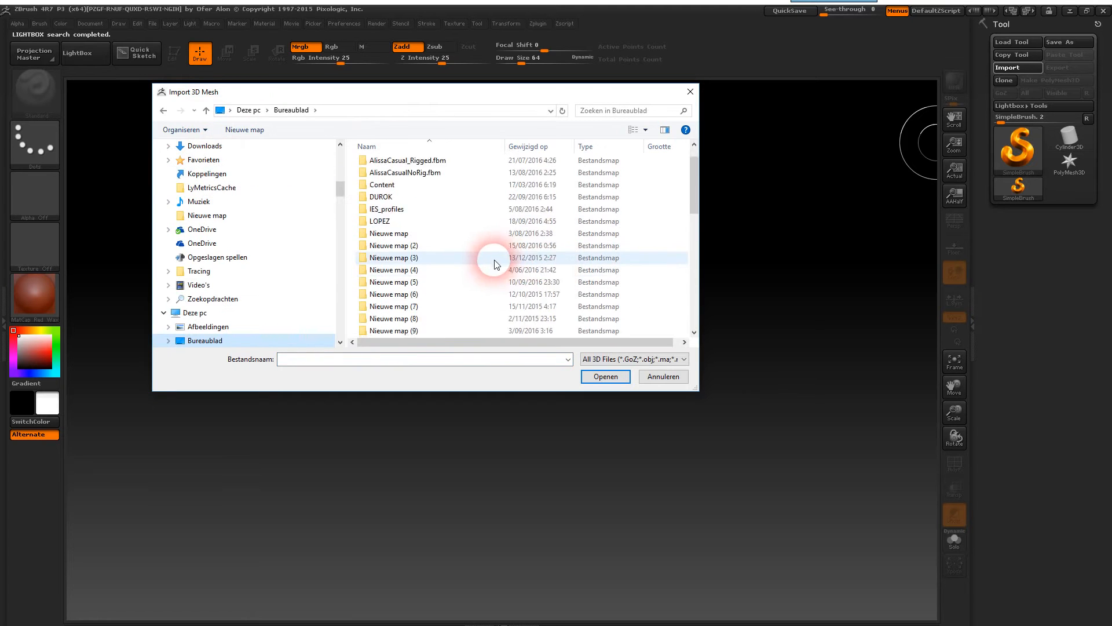
scroll(468, 281, down, 2)
double_click(379, 288)
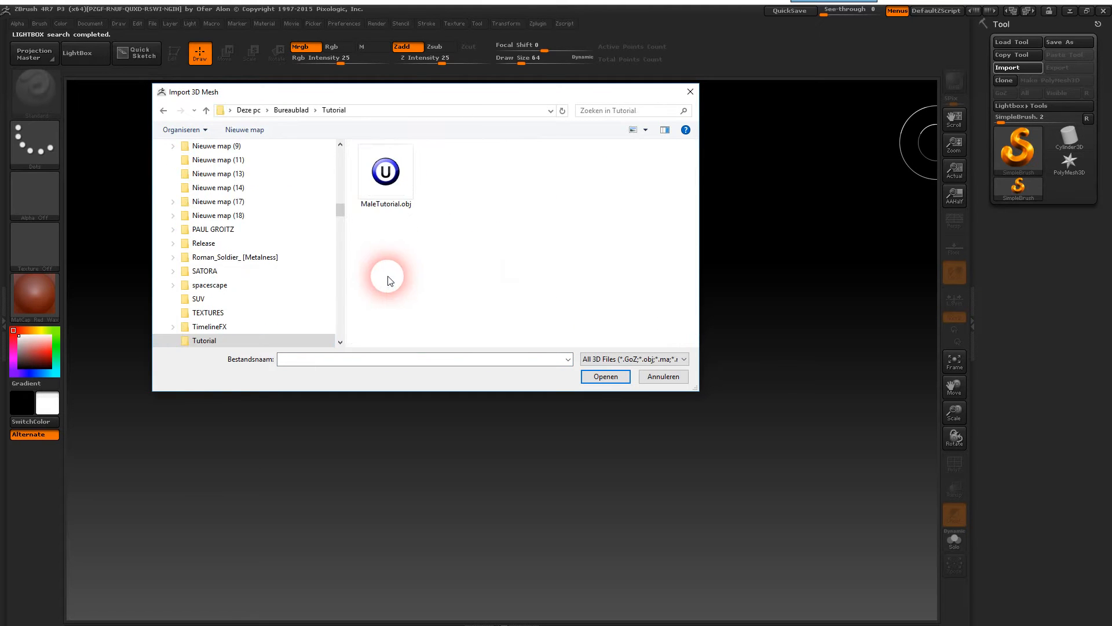
double_click(386, 174)
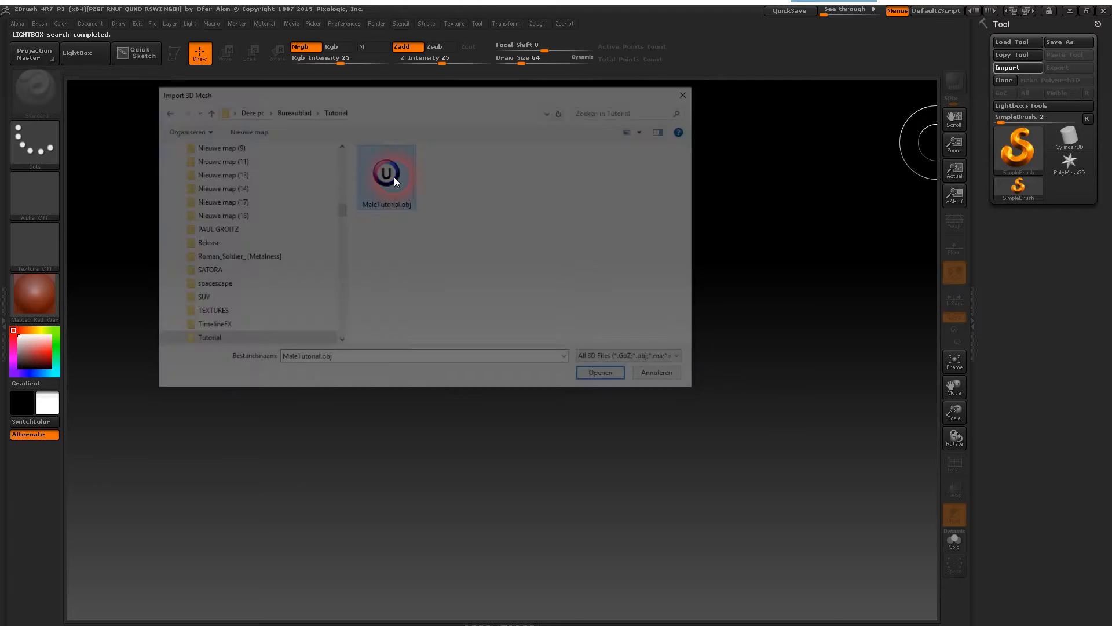
drag(514, 223, 509, 616)
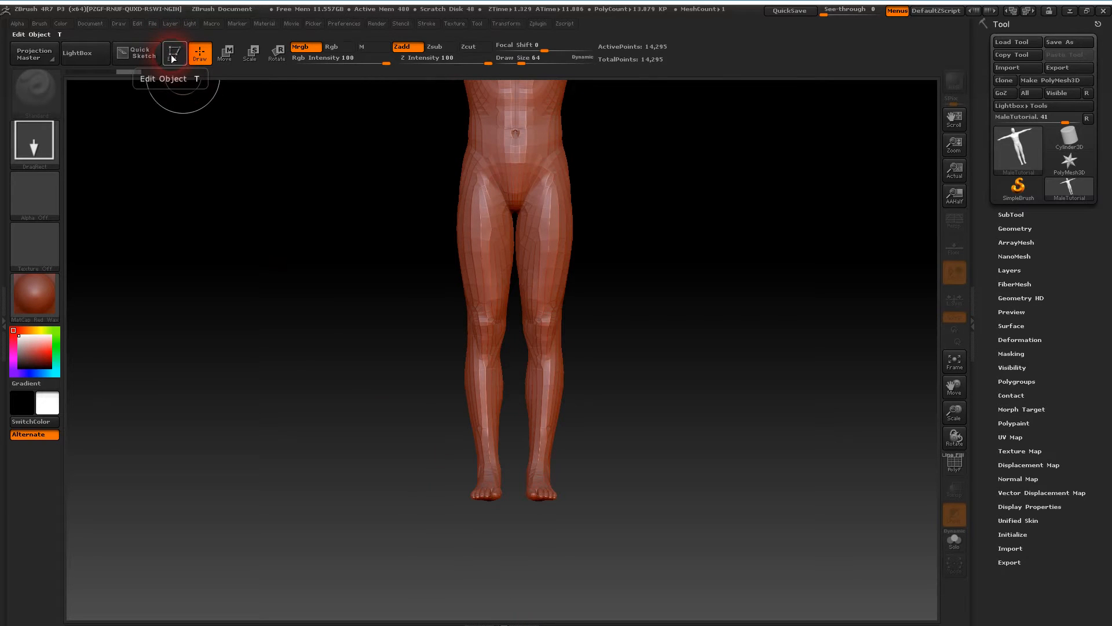
Step: Enter Edit mode, convert the male model to a PolyMesh3D and frame the whole figure
click(173, 58)
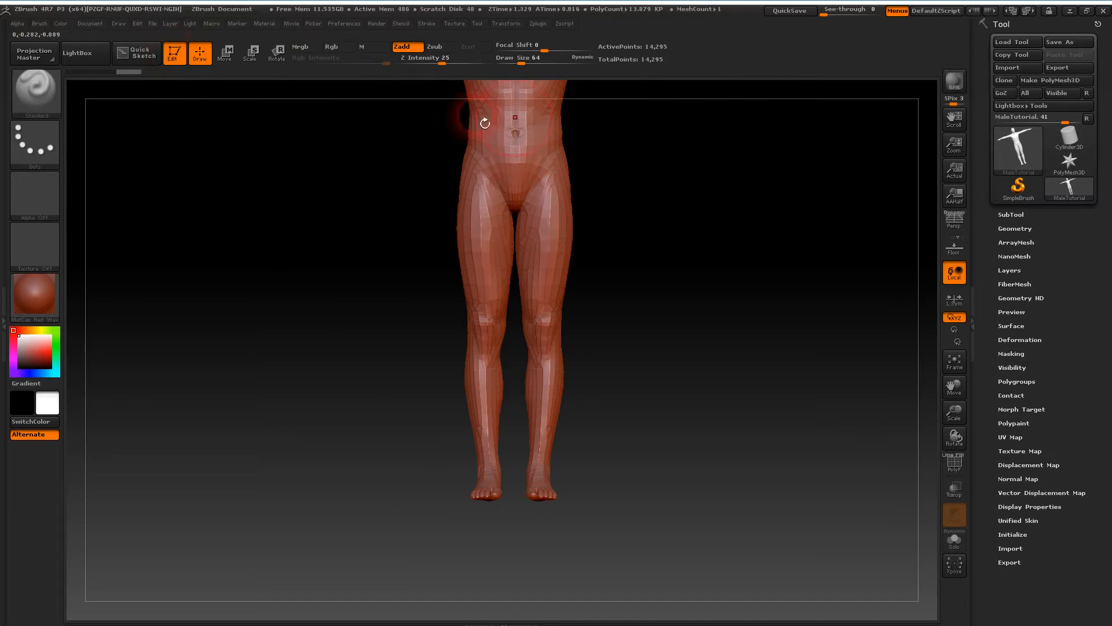
click(1052, 81)
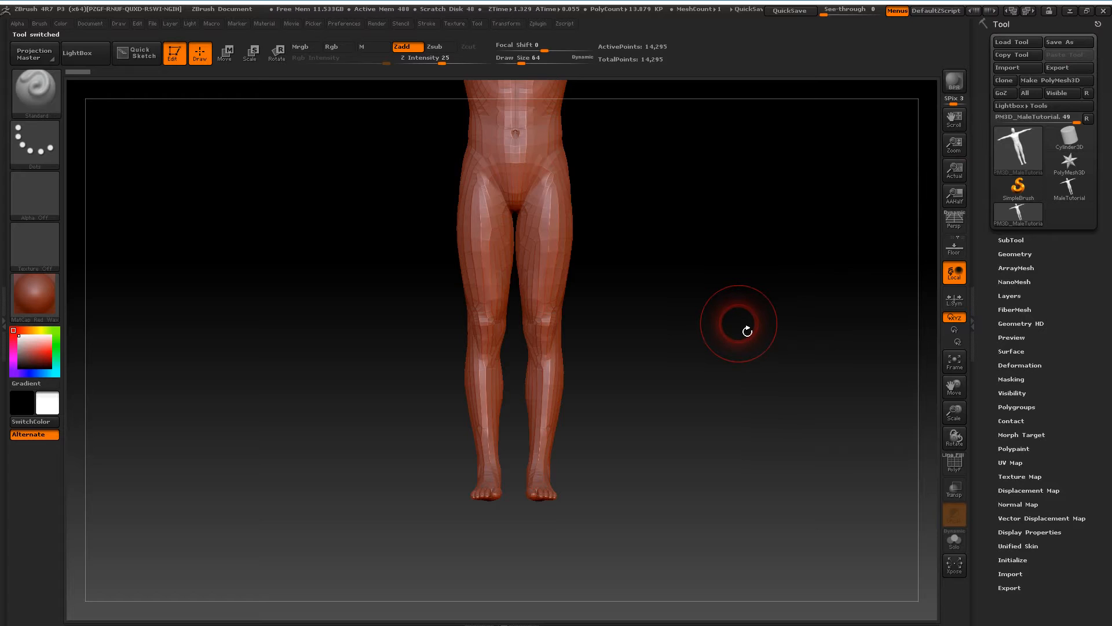
key(f)
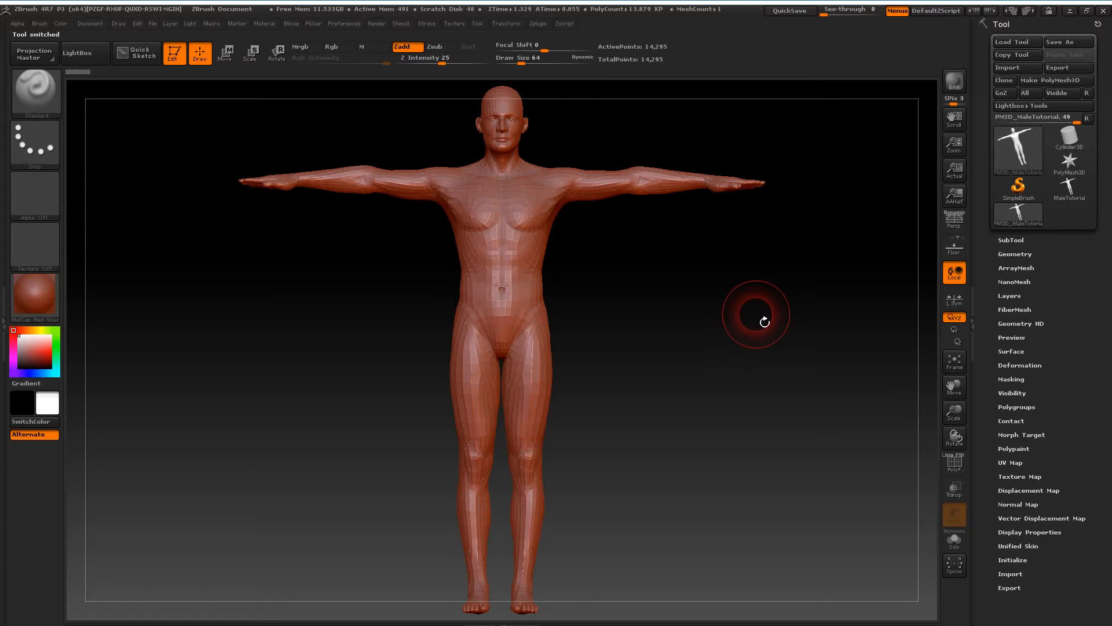
Step: Divide the male mesh twice to reach subdivision level 3
drag(769, 282, 742, 431)
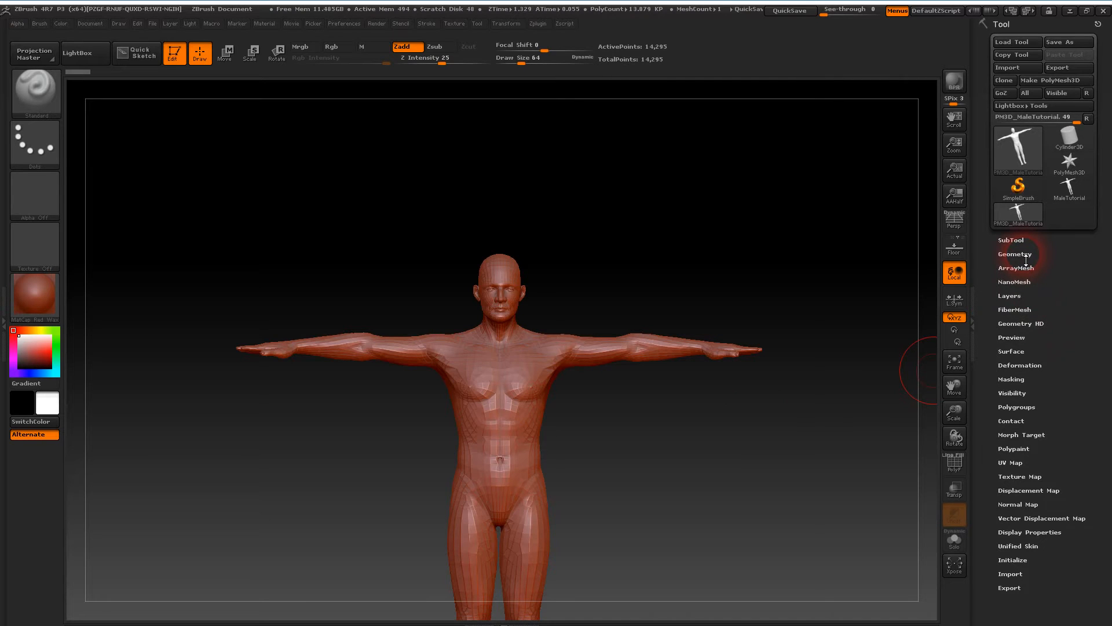
drag(720, 462, 752, 362)
alt+drag(750, 205, 749, 380)
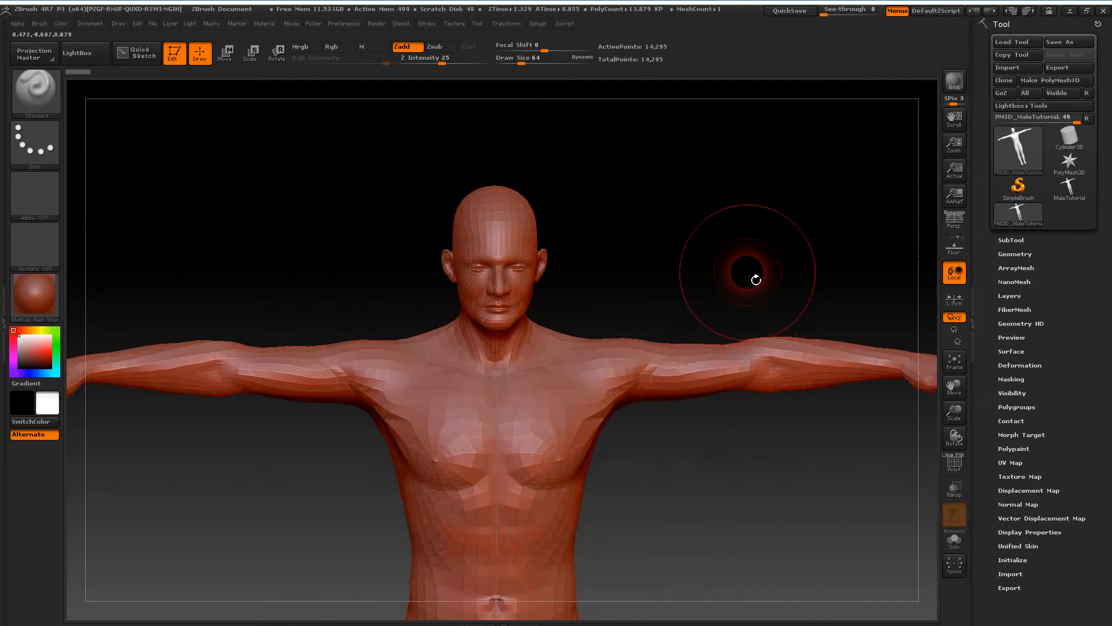
alt+drag(757, 263, 782, 353)
alt+drag(813, 272, 767, 504)
alt+drag(802, 140, 786, 503)
drag(792, 419, 760, 369)
click(1034, 257)
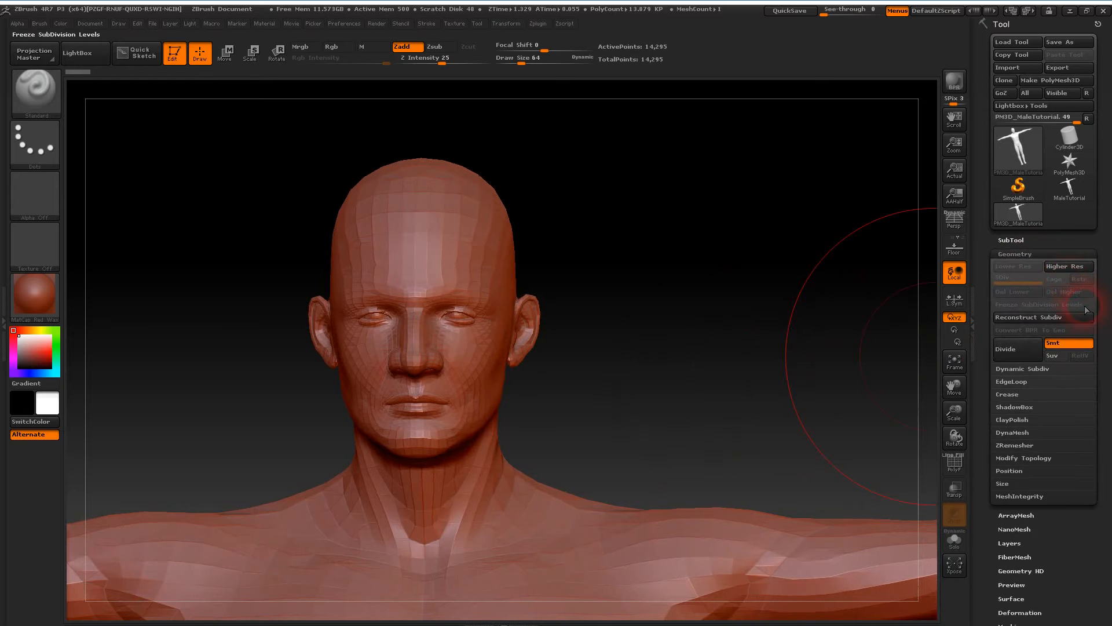
click(1027, 348)
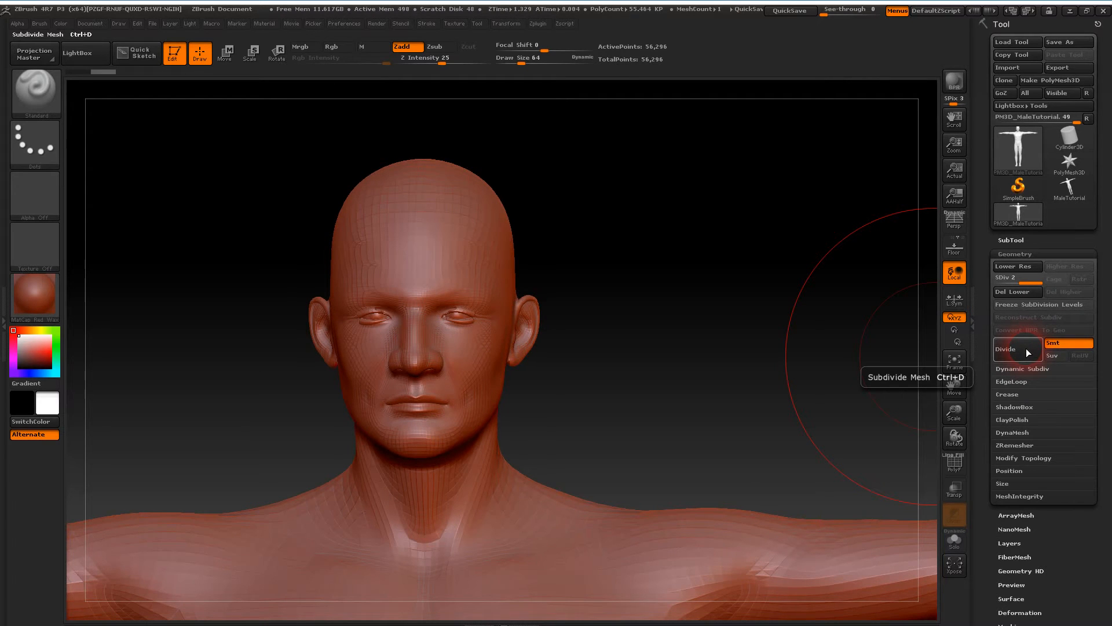
click(1027, 348)
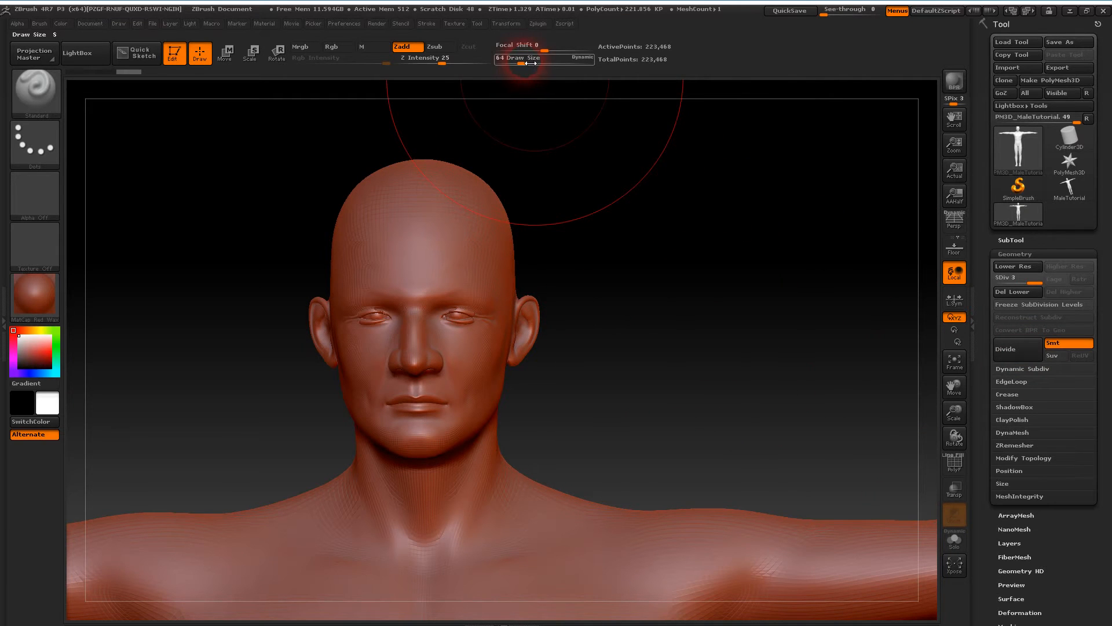
Step: Set the draw size to 11 and paint a mask over the top of the head above the forehead
drag(529, 64, 514, 65)
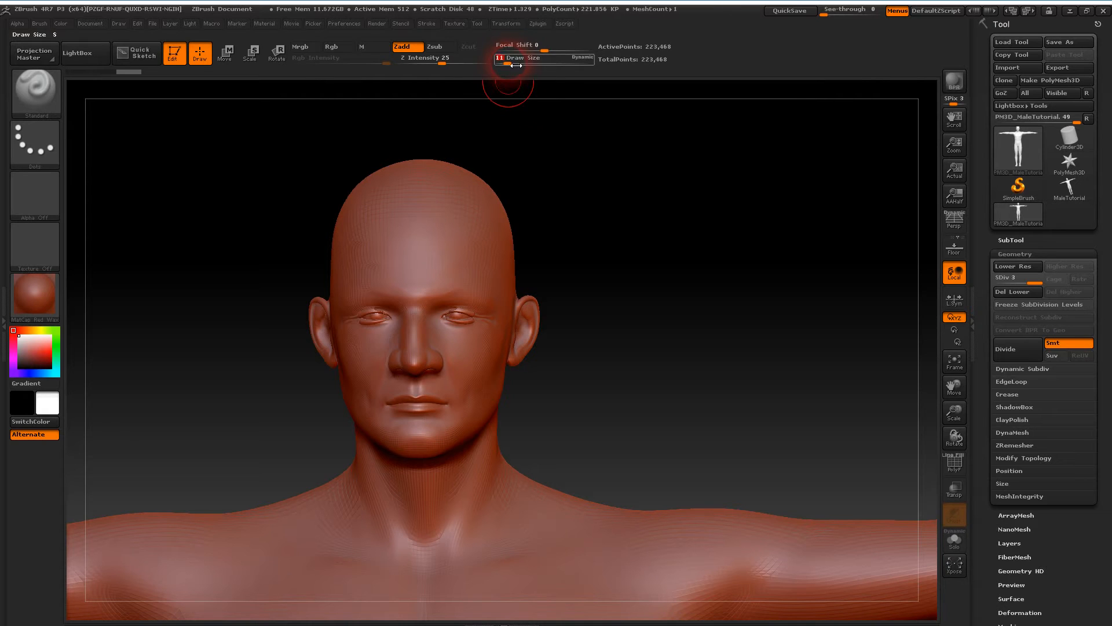
alt+drag(707, 218, 710, 258)
drag(733, 313, 759, 397)
drag(759, 350, 835, 355)
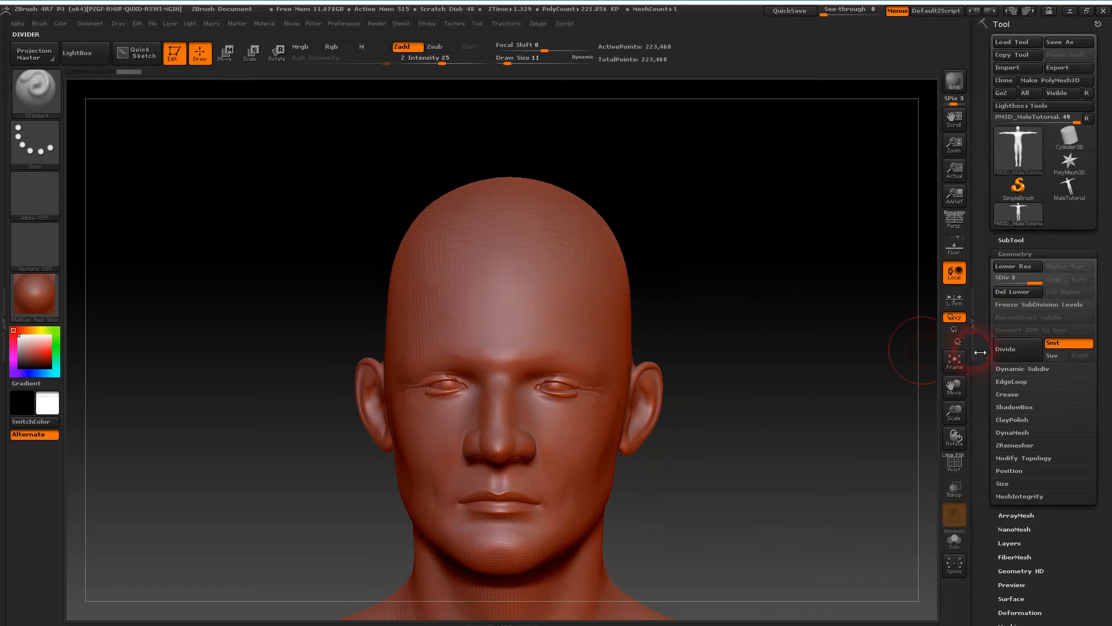
click(1041, 255)
drag(780, 399, 782, 397)
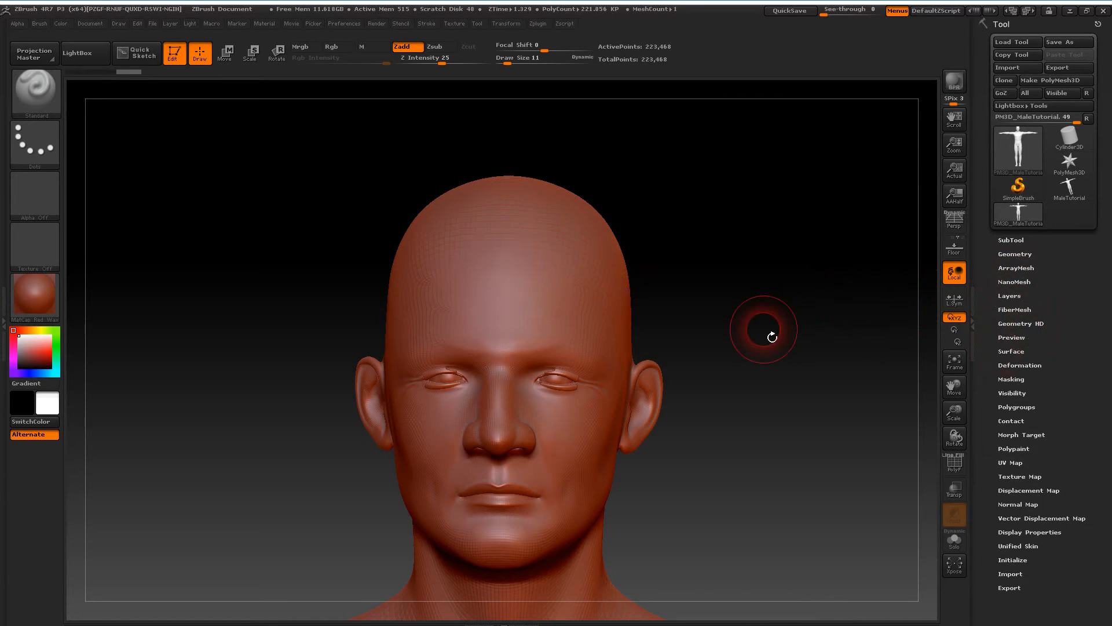
drag(784, 330, 746, 338)
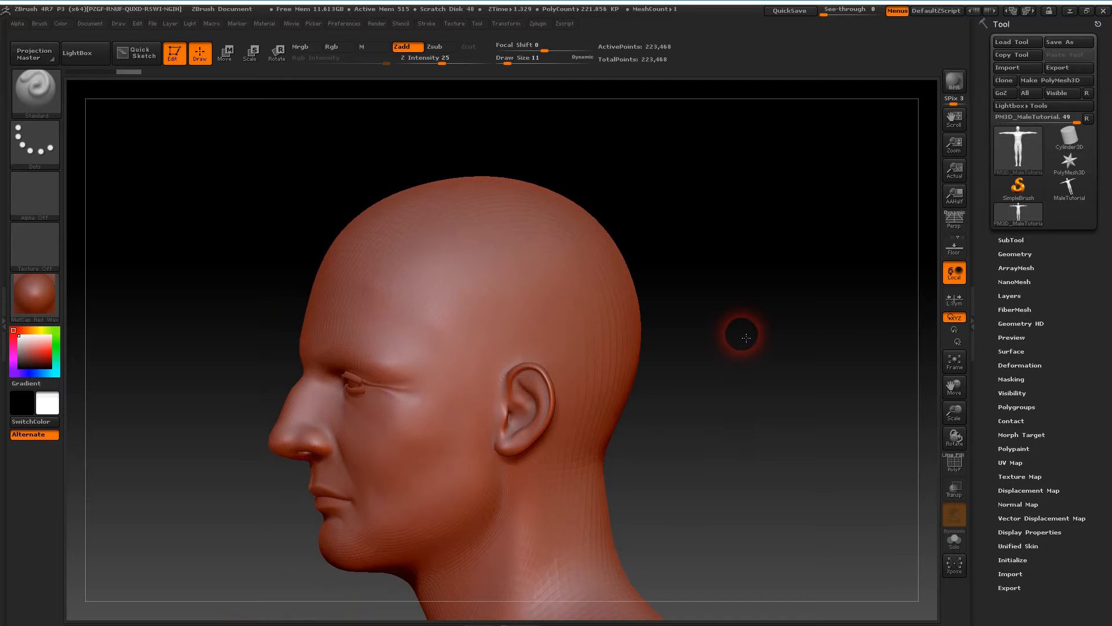
mouse_move(740, 348)
mouse_down()
mouse_move(765, 342)
mouse_move(750, 347)
mouse_up()
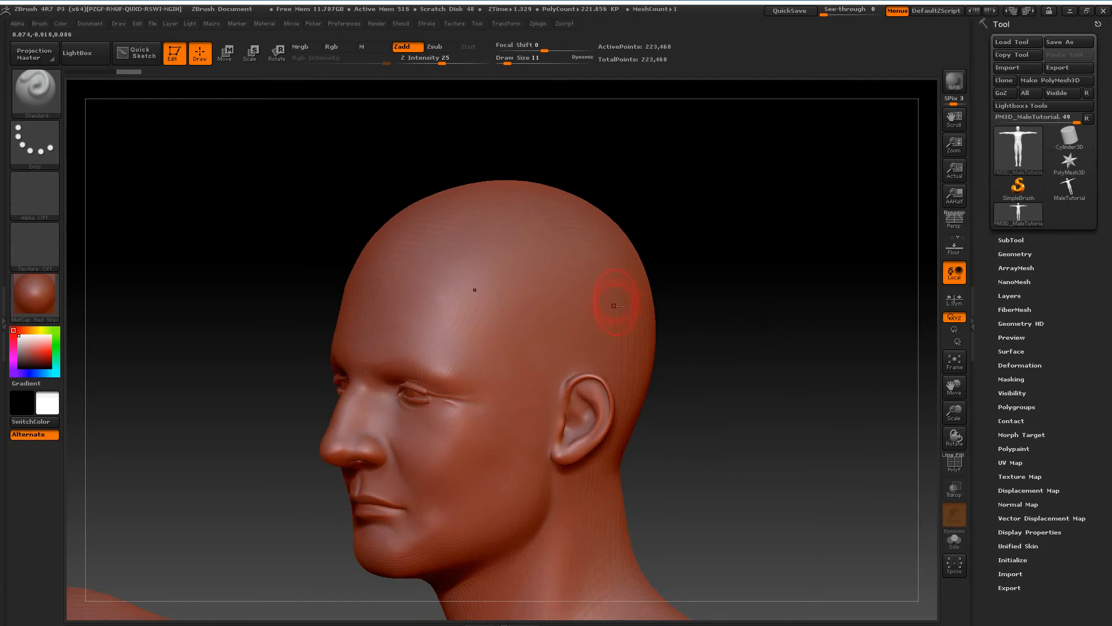
shift+drag(812, 280, 799, 282)
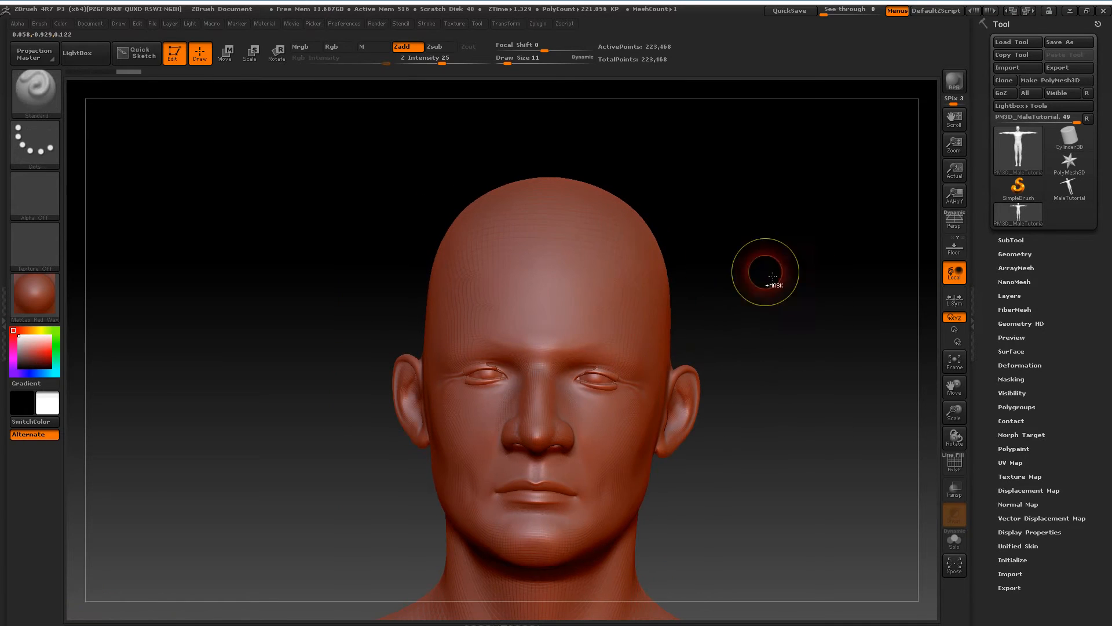
key(ctrl)
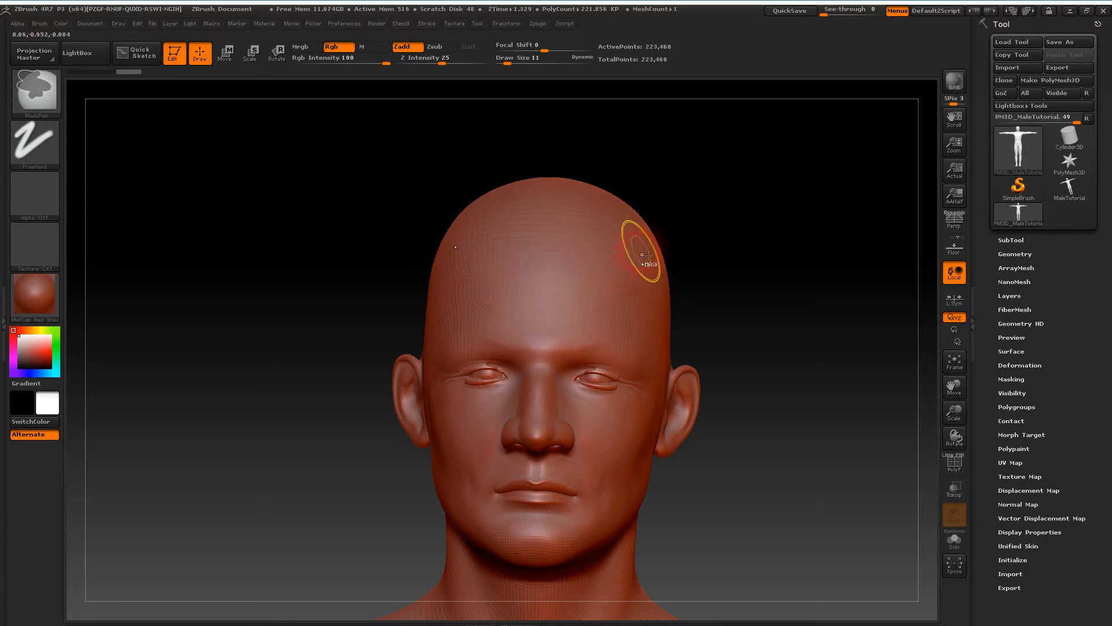
mouse_move(637, 268)
ctrl+mouse_down()
mouse_move(574, 249)
mouse_move(550, 220)
mouse_move(636, 239)
mouse_move(562, 214)
mouse_move(569, 189)
mouse_move(516, 184)
mouse_move(473, 220)
ctrl+mouse_up()
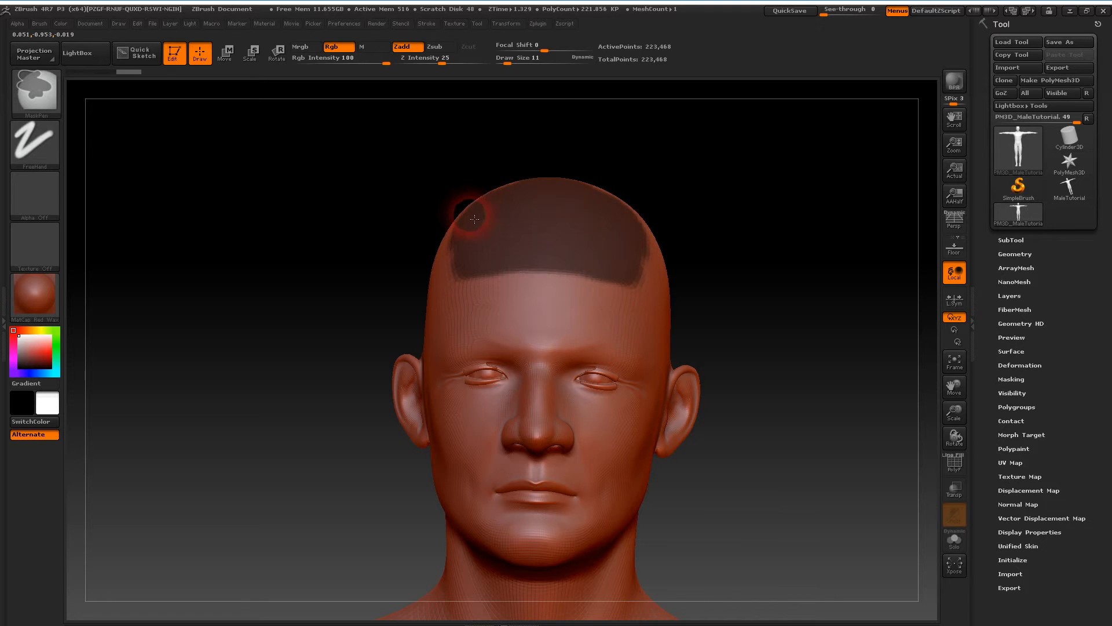
mouse_move(644, 240)
ctrl+mouse_down()
mouse_move(586, 193)
mouse_move(596, 182)
mouse_move(517, 179)
mouse_move(451, 252)
mouse_move(460, 261)
ctrl+mouse_up()
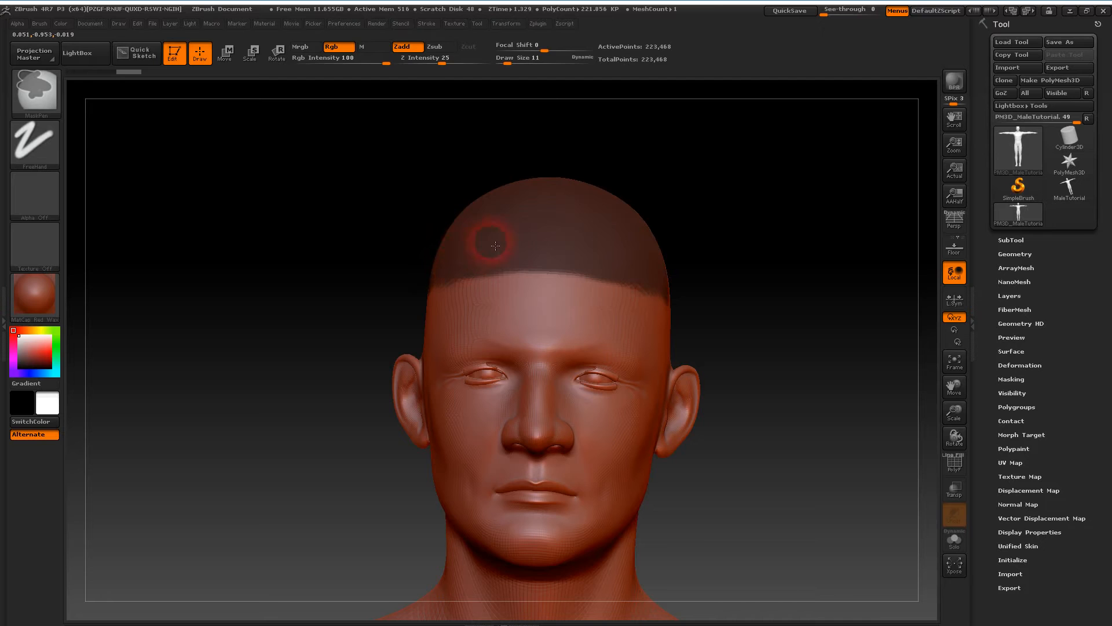
Step: Extend the mask over the sides and back of the head down to the nape, and trim it back along the forehead and temples
mouse_move(800, 298)
mouse_down()
mouse_move(546, 298)
mouse_move(497, 287)
mouse_move(571, 248)
mouse_move(534, 193)
mouse_move(571, 179)
mouse_move(642, 215)
mouse_move(650, 193)
mouse_move(606, 218)
mouse_move(614, 268)
mouse_move(543, 278)
mouse_move(616, 308)
mouse_move(696, 274)
mouse_move(701, 377)
mouse_move(701, 345)
mouse_move(620, 323)
mouse_move(521, 303)
mouse_move(509, 315)
mouse_move(484, 298)
mouse_move(499, 325)
mouse_move(594, 333)
mouse_move(616, 388)
mouse_move(631, 393)
mouse_move(629, 431)
mouse_move(688, 415)
mouse_move(633, 442)
mouse_move(721, 442)
mouse_up()
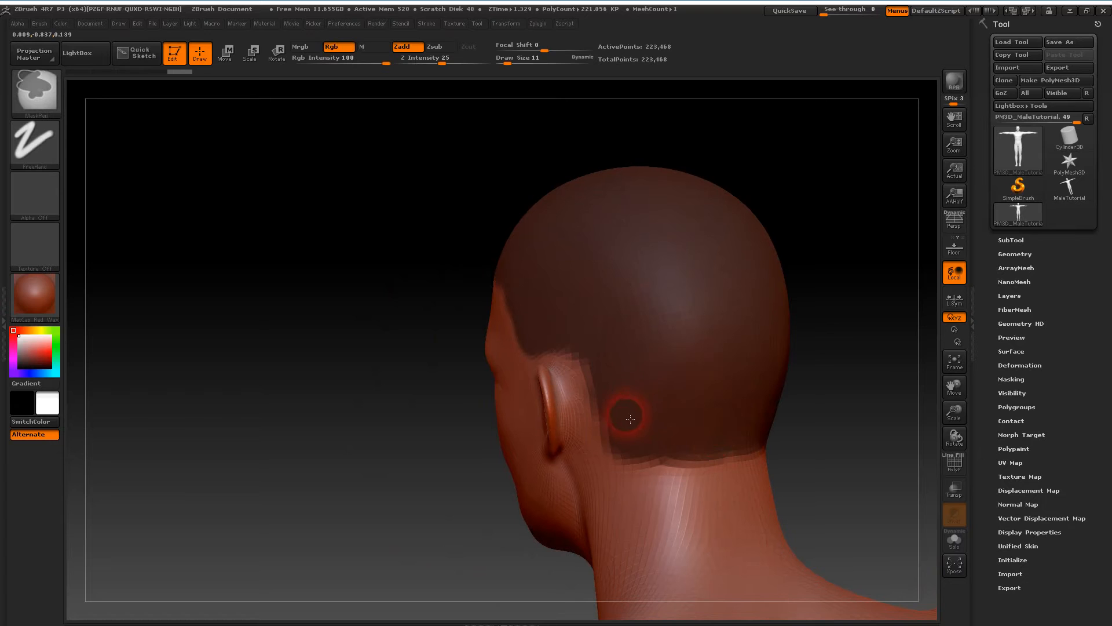
mouse_move(620, 424)
ctrl+mouse_down()
mouse_move(584, 350)
mouse_move(596, 423)
mouse_move(654, 442)
mouse_move(736, 427)
ctrl+mouse_up()
mouse_move(356, 421)
mouse_down()
mouse_move(452, 421)
mouse_move(365, 420)
mouse_up()
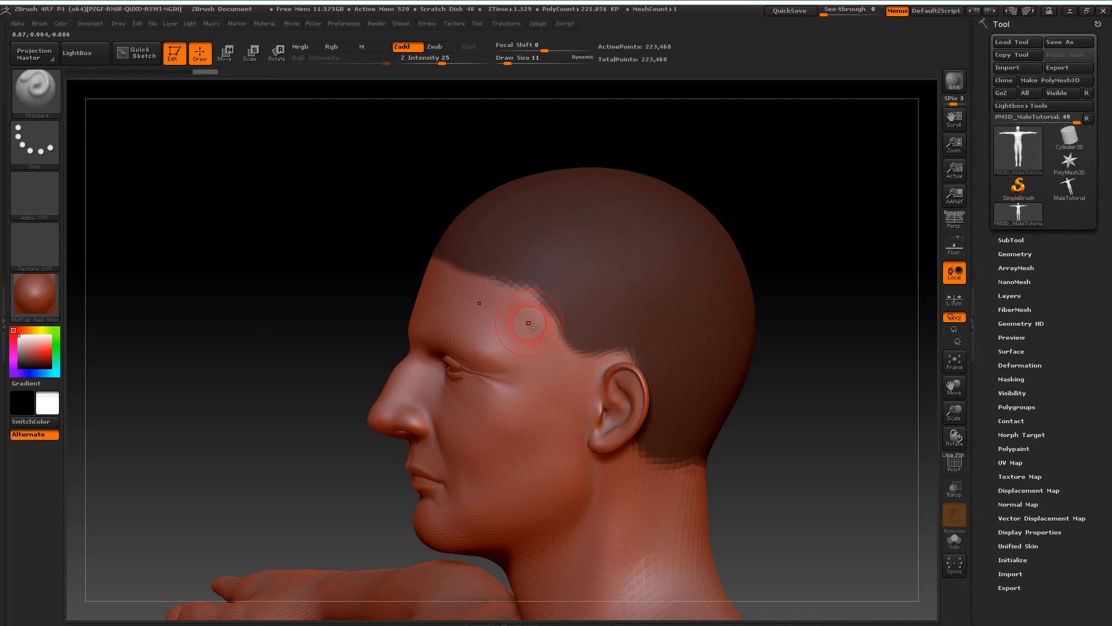
key(ctrl)
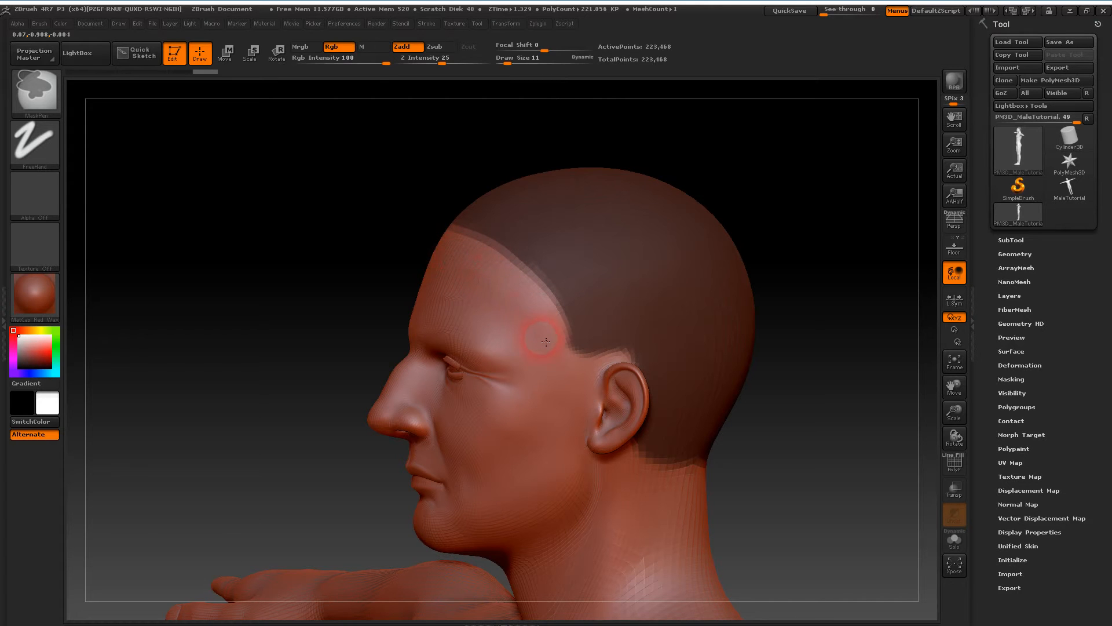
Step: Set the draw size to 5 and clear the mask from the skin directly behind the ear
mouse_move(406, 272)
mouse_down()
mouse_move(316, 283)
mouse_move(318, 186)
mouse_move(335, 249)
mouse_move(294, 265)
mouse_move(406, 277)
mouse_up()
right_drag(406, 277, 355, 273)
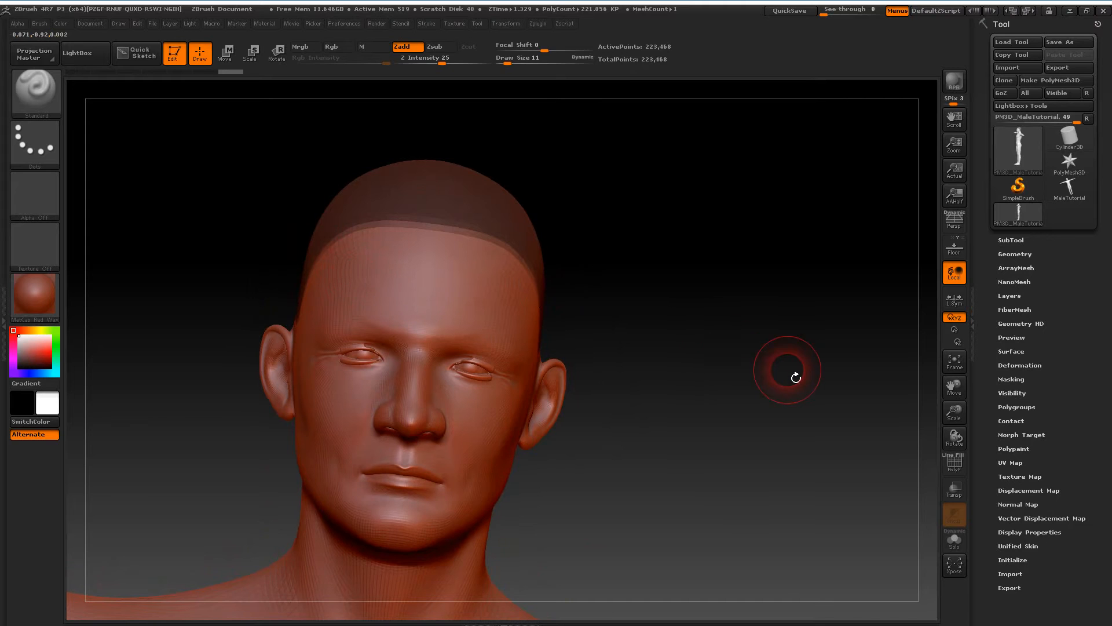
right_drag(795, 377, 775, 368)
alt+right_drag(709, 361, 765, 355)
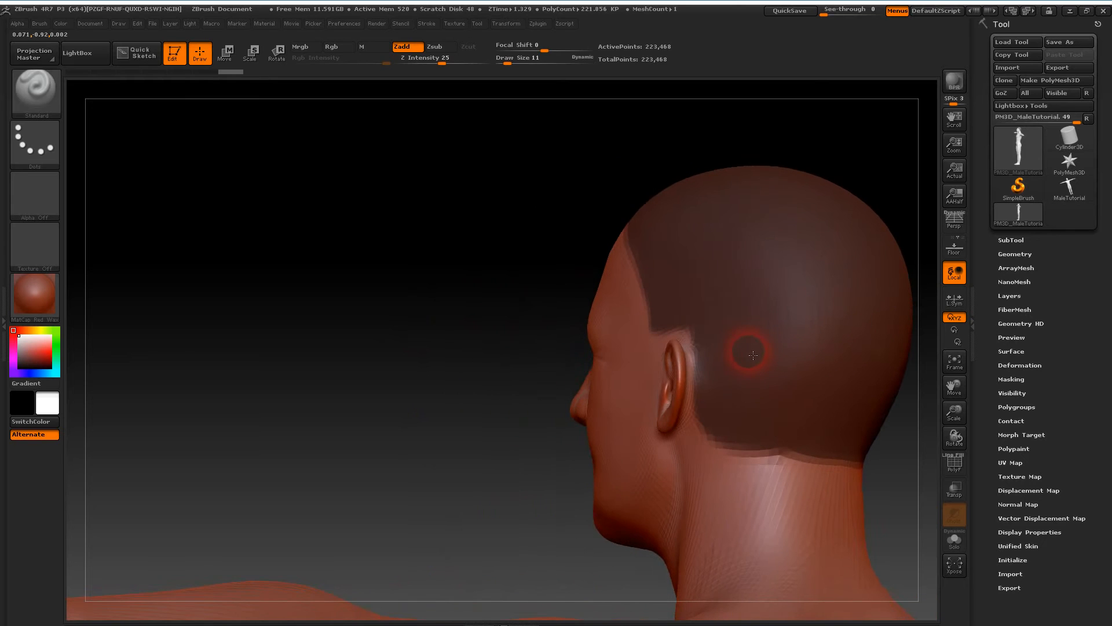
right_drag(753, 355, 746, 352)
drag(515, 63, 511, 63)
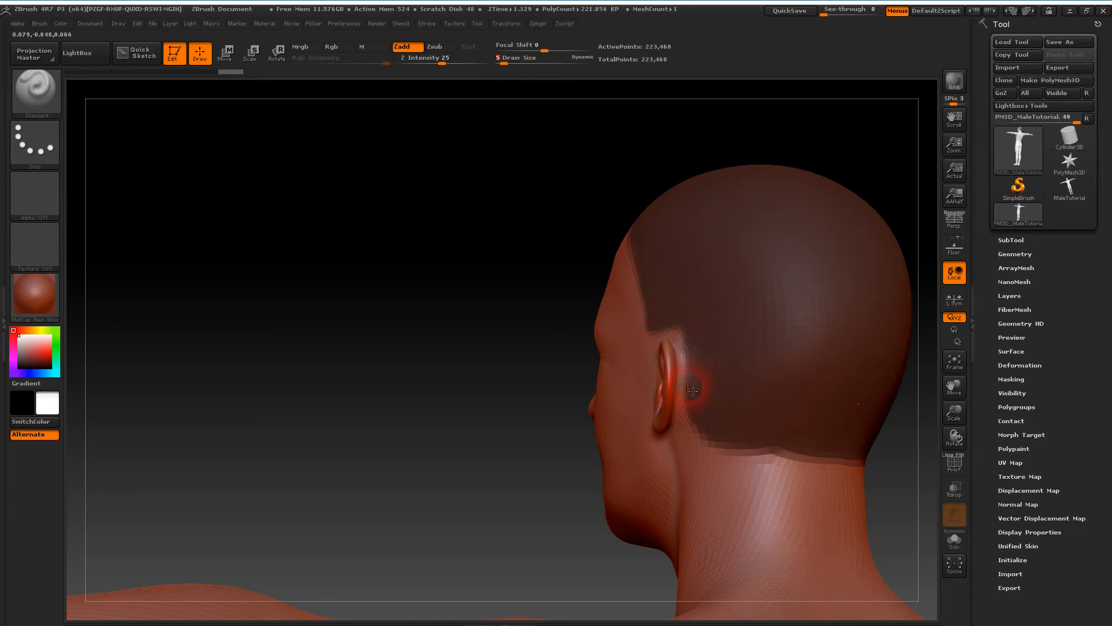
key(ctrl)
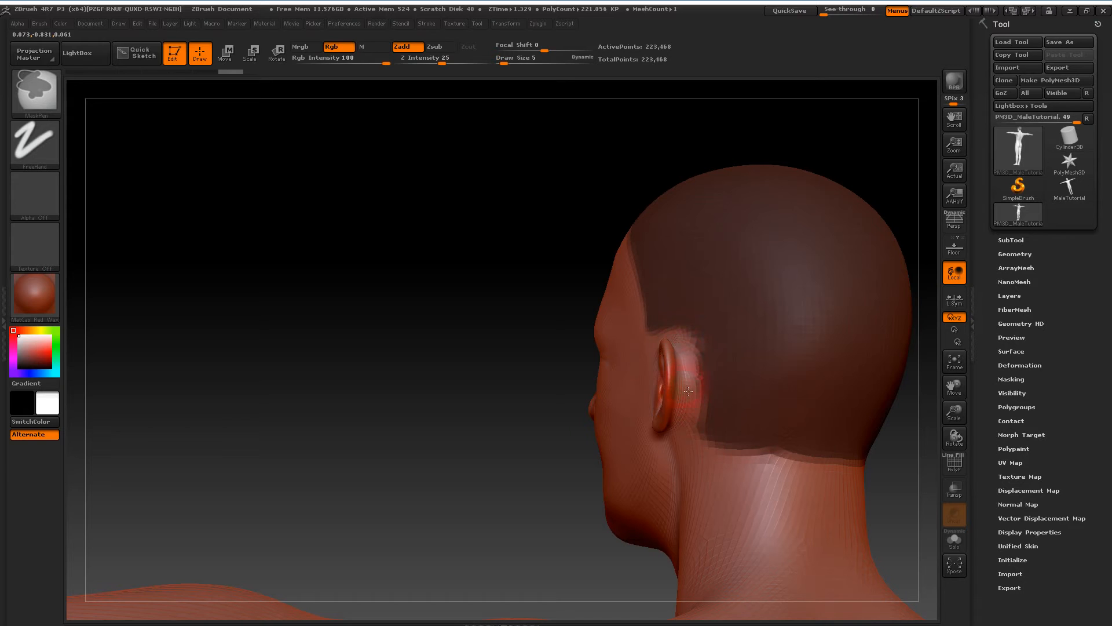
Step: Rework the mask edge behind the ear, leaving a wider unmasked strip from above the ear down to the lobe
drag(517, 359, 608, 364)
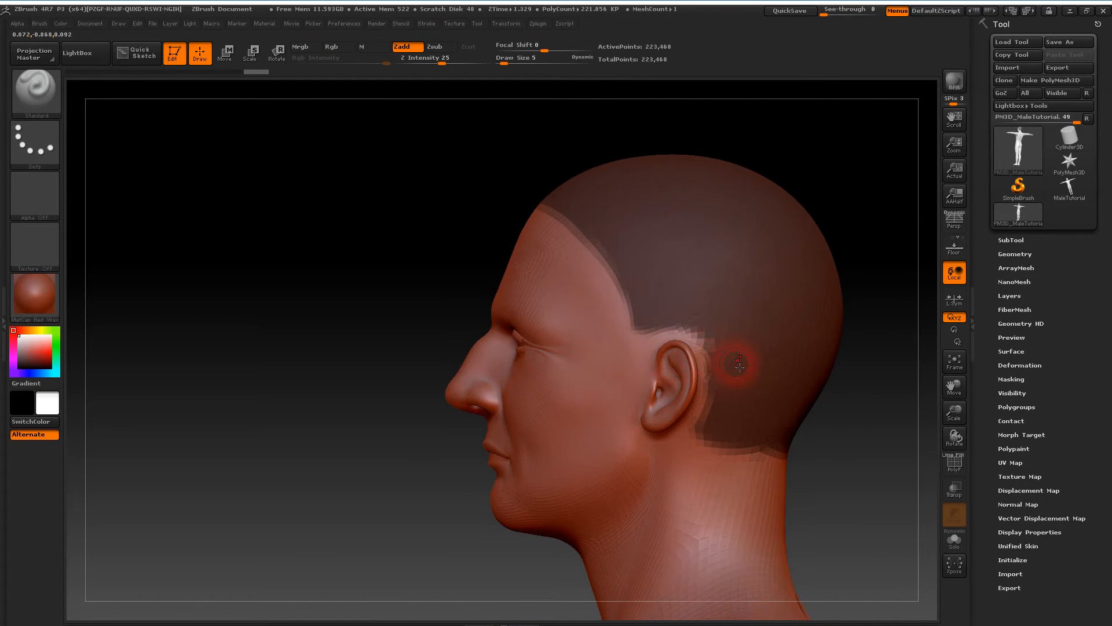
key(ctrl)
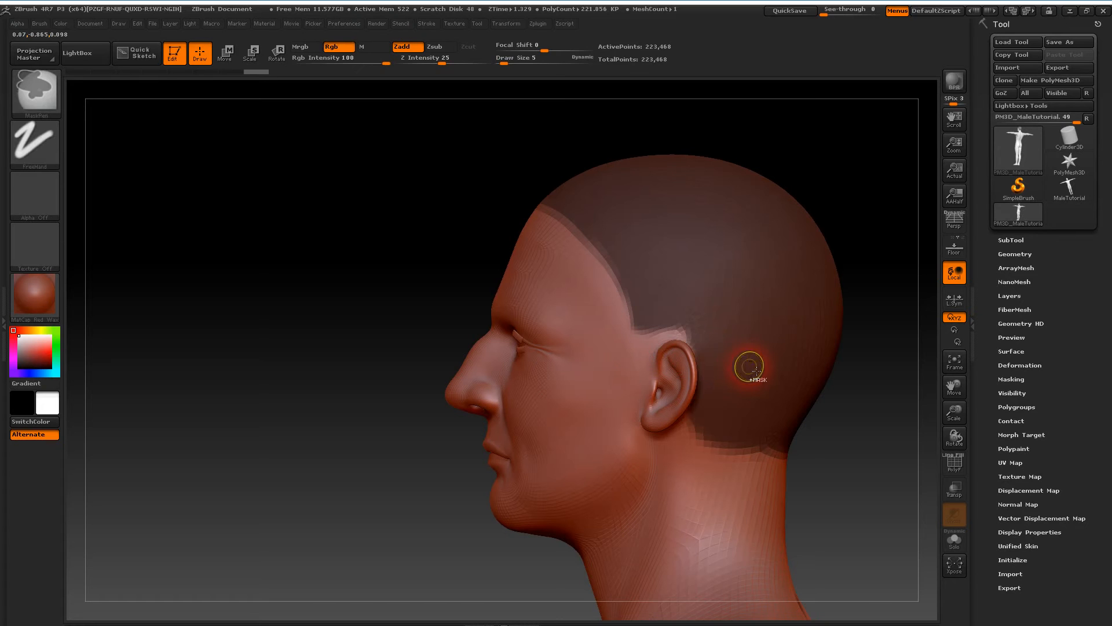
drag(464, 322, 427, 296)
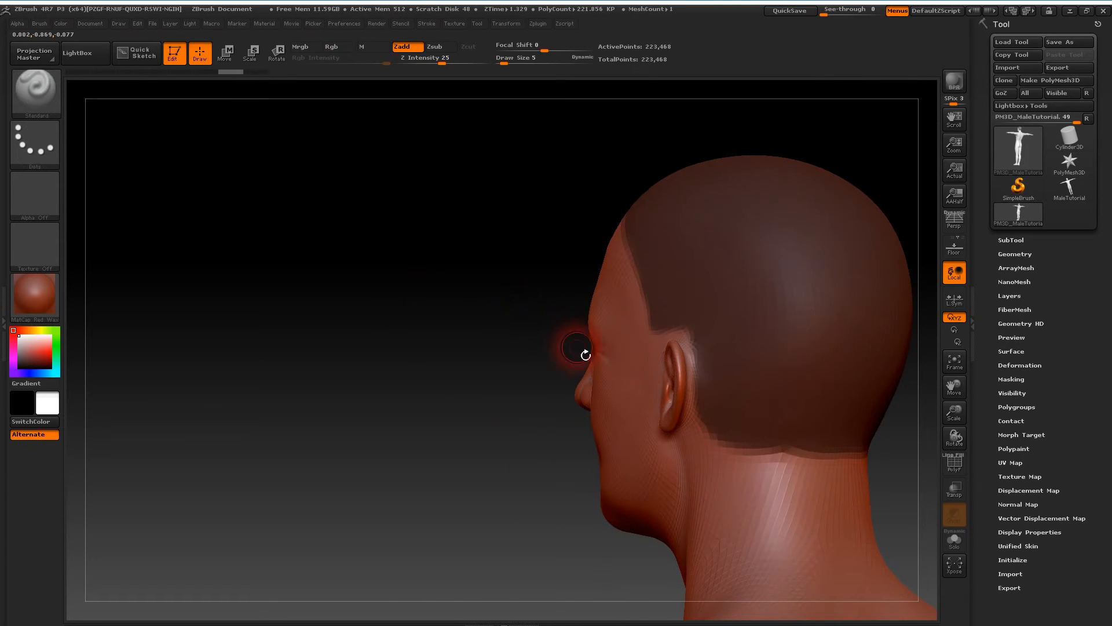
key(ctrl)
ctrl+click(702, 430)
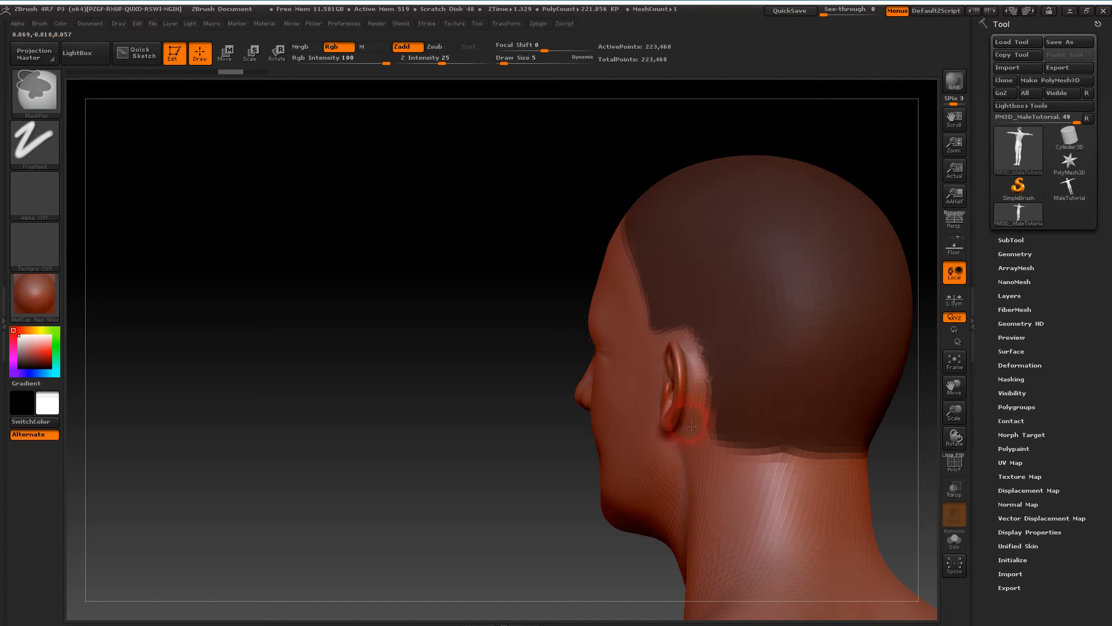
Step: Turn on the FiberMesh preview to generate fibers on the masked scalp and inspect them from the front and side
drag(479, 410, 507, 406)
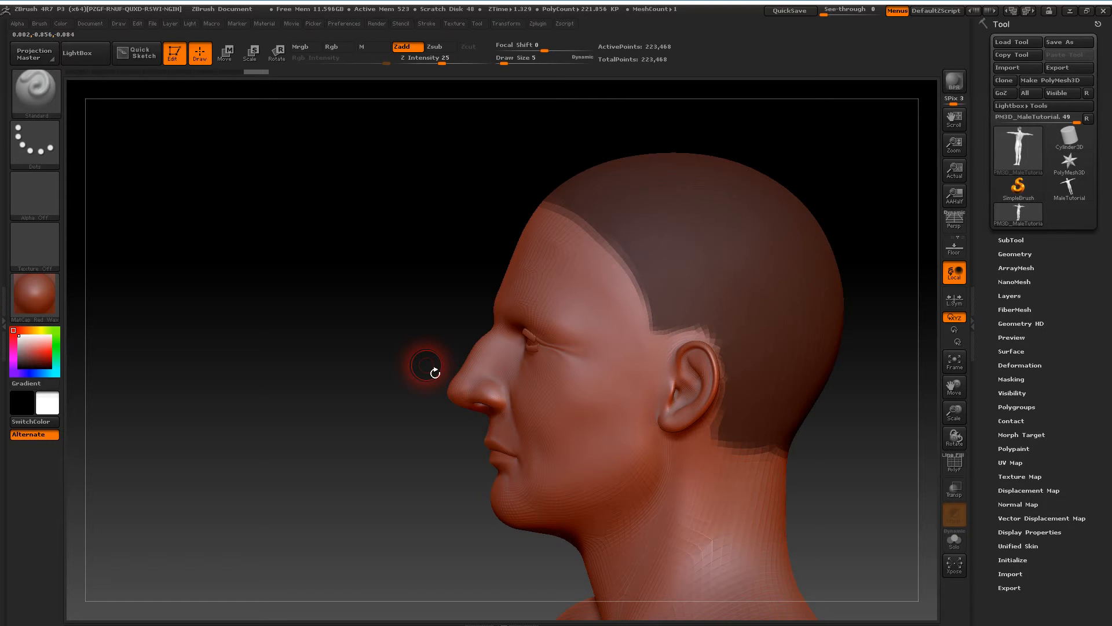
drag(442, 343, 293, 318)
mouse_move(776, 436)
mouse_down()
mouse_move(807, 415)
mouse_move(770, 390)
mouse_move(773, 412)
mouse_up()
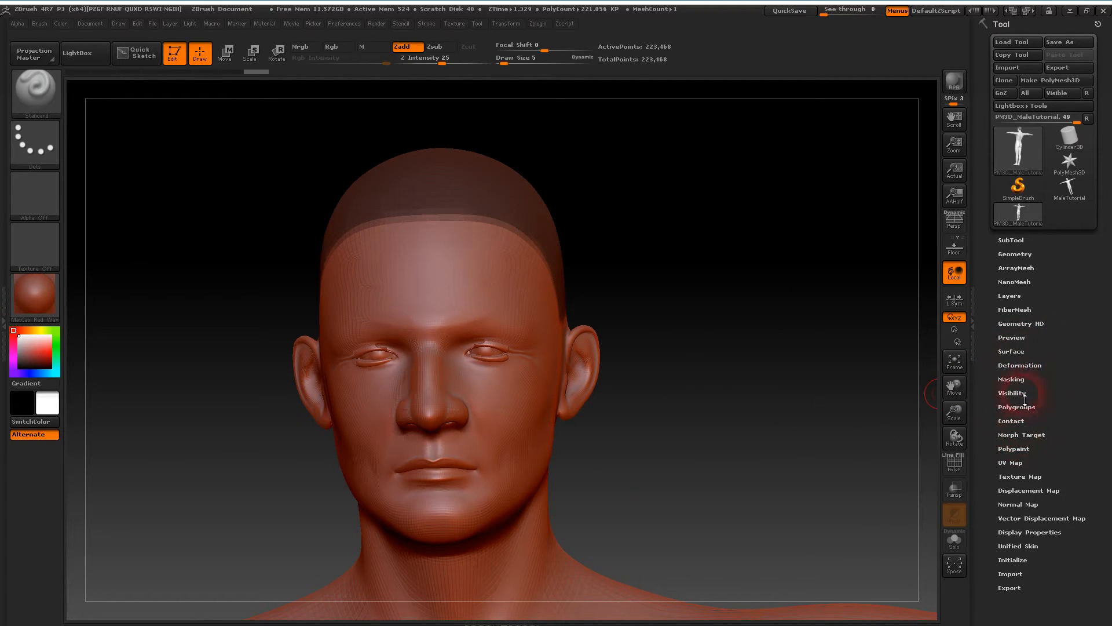
click(1023, 310)
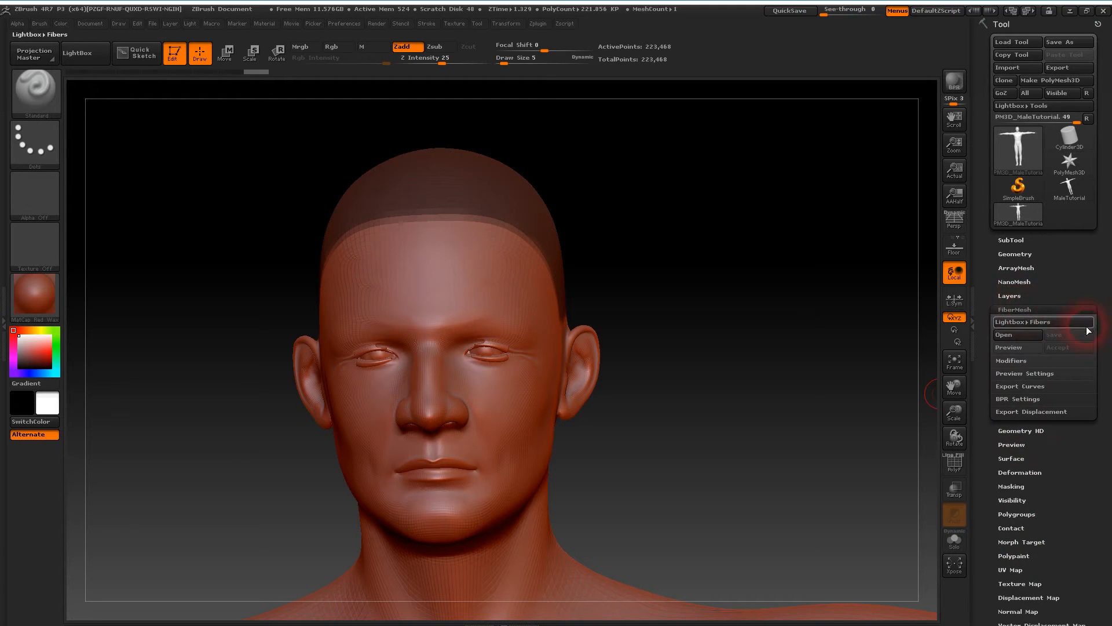
click(1028, 347)
alt+drag(840, 328, 857, 398)
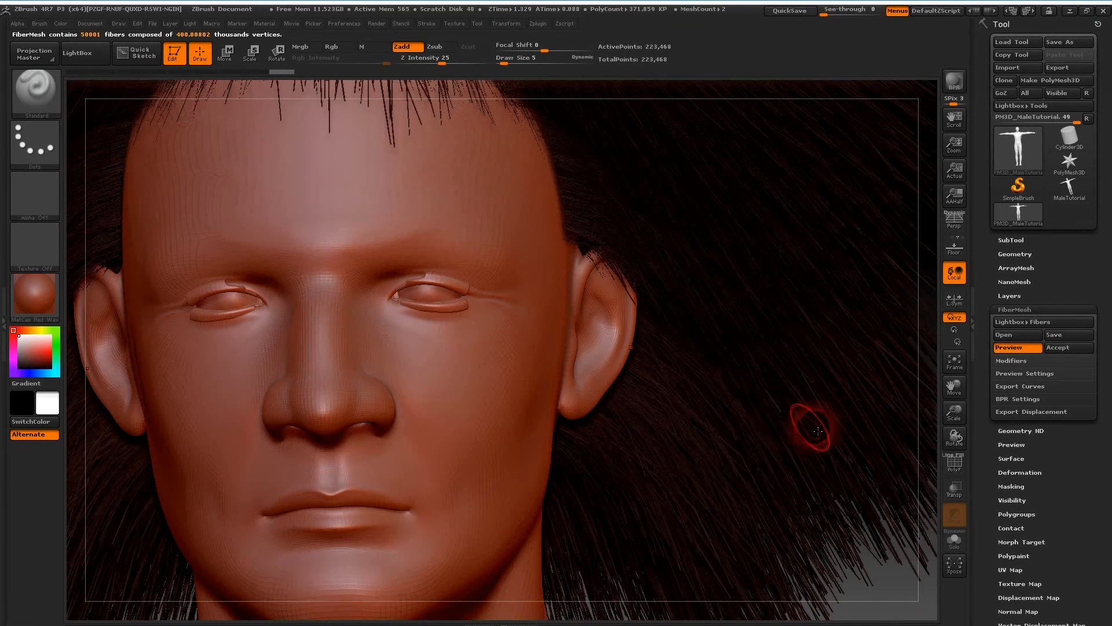
alt+drag(793, 435, 834, 293)
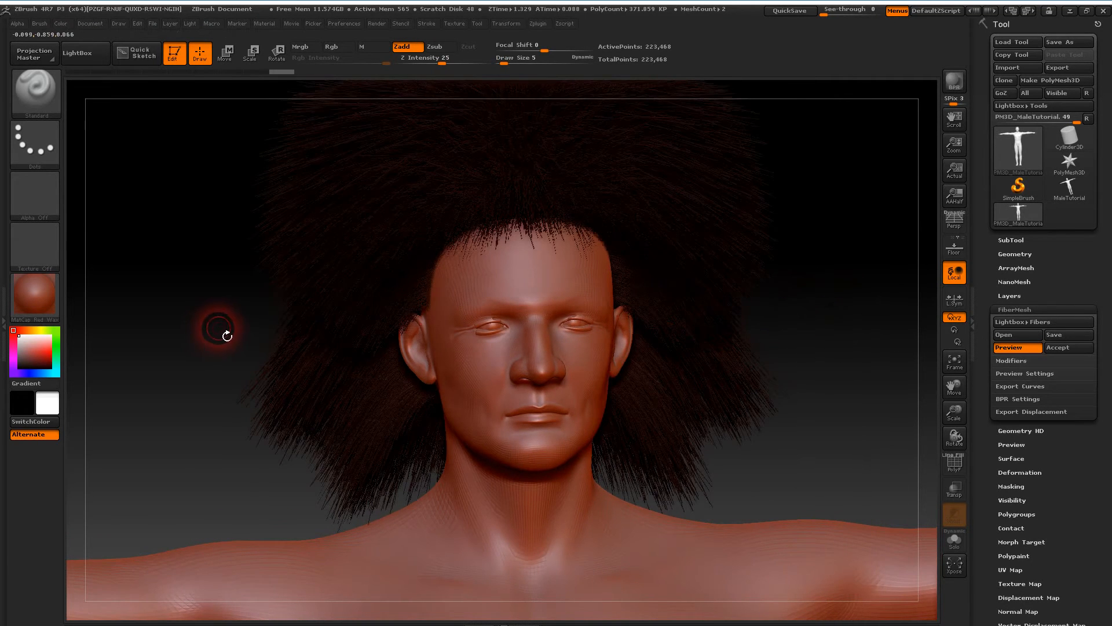
drag(227, 336, 268, 318)
alt+drag(863, 443, 701, 471)
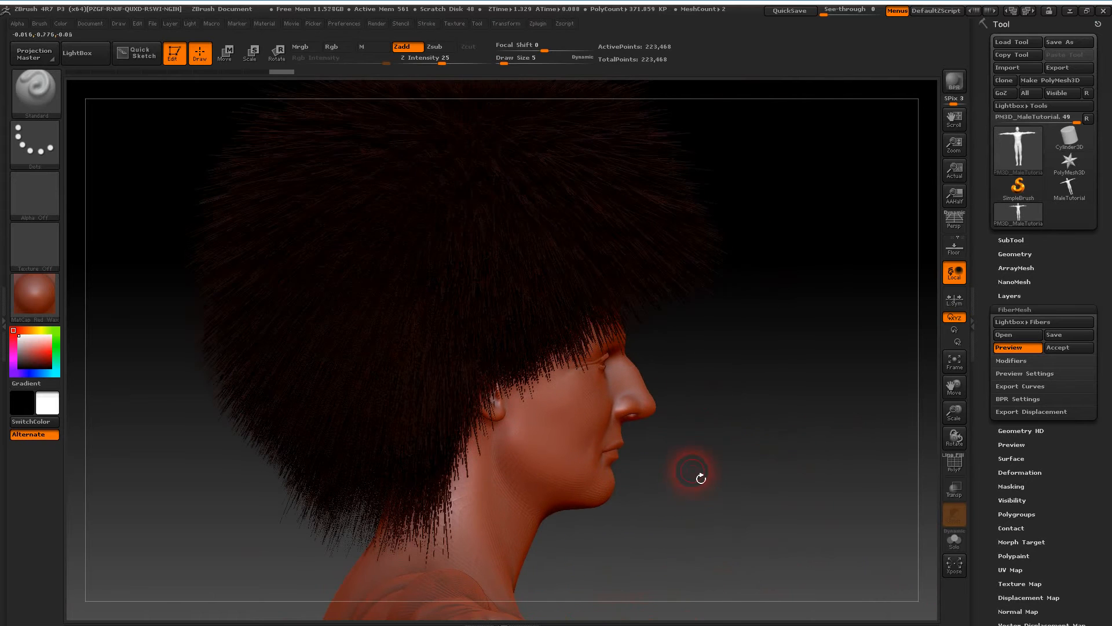
Step: Set the FiberMesh MaxFibers modifier to 0.5
click(1012, 361)
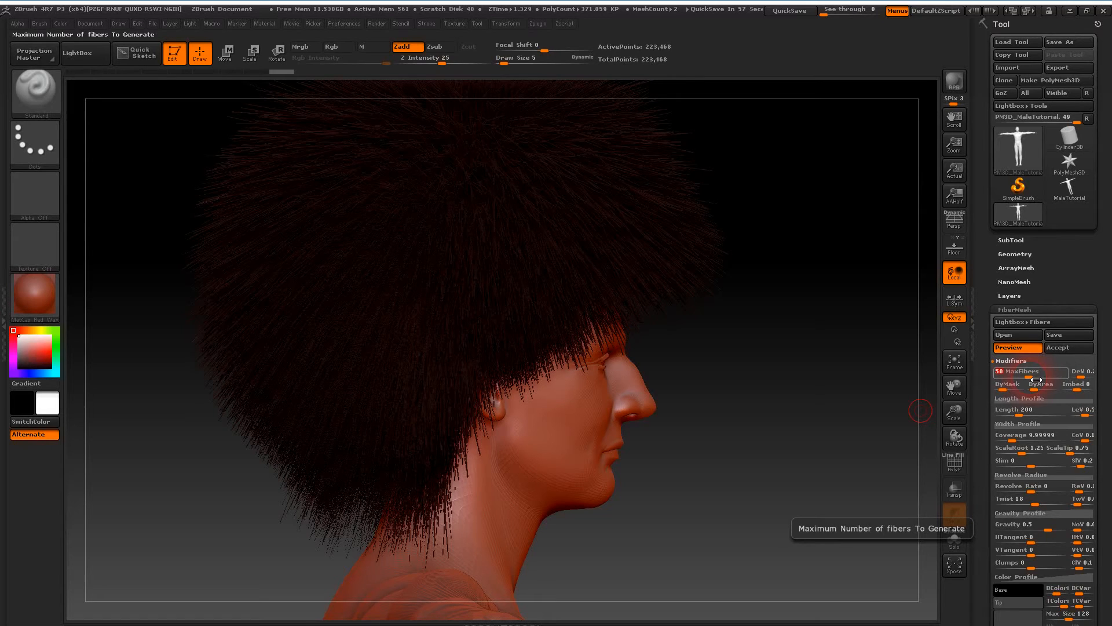
text(0.)
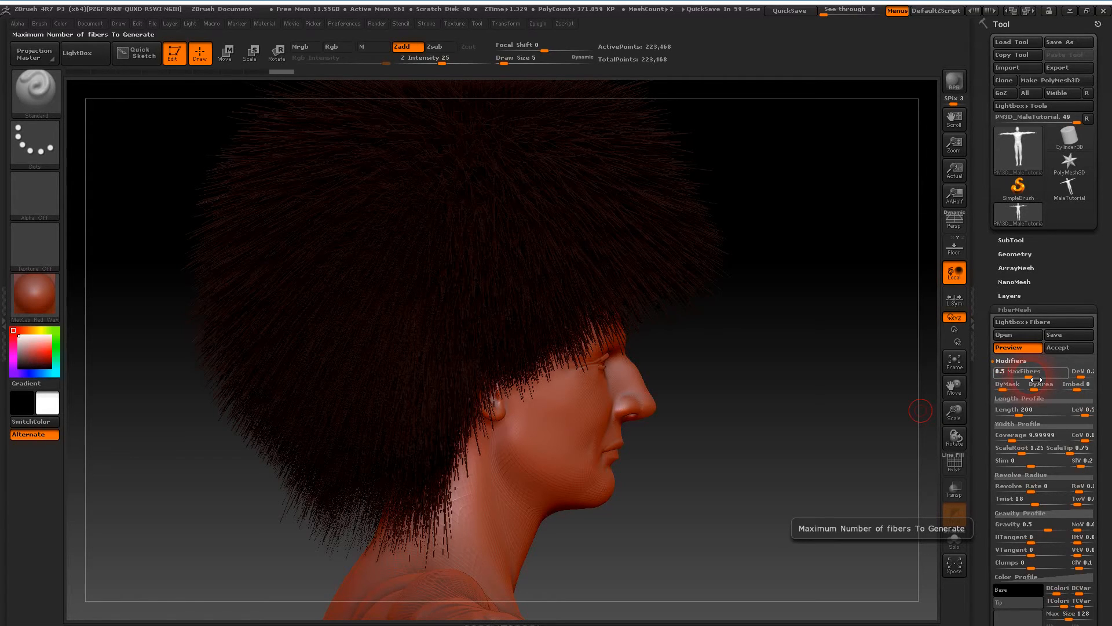
key(Return)
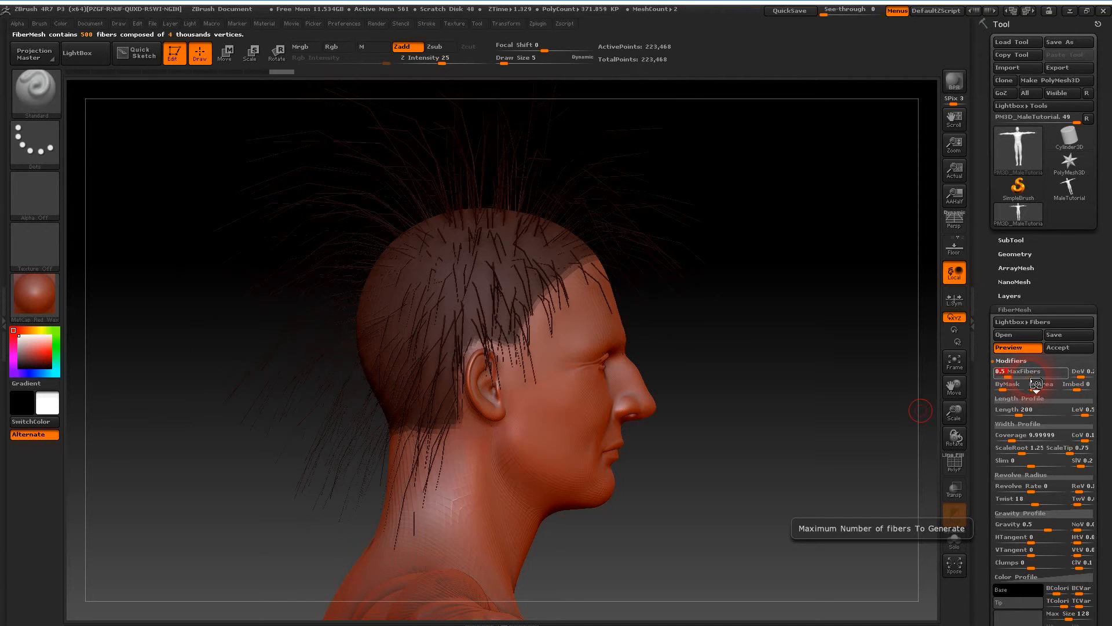
Step: Widen the fibers into broad strips by setting Coverage to 5000
click(1025, 436)
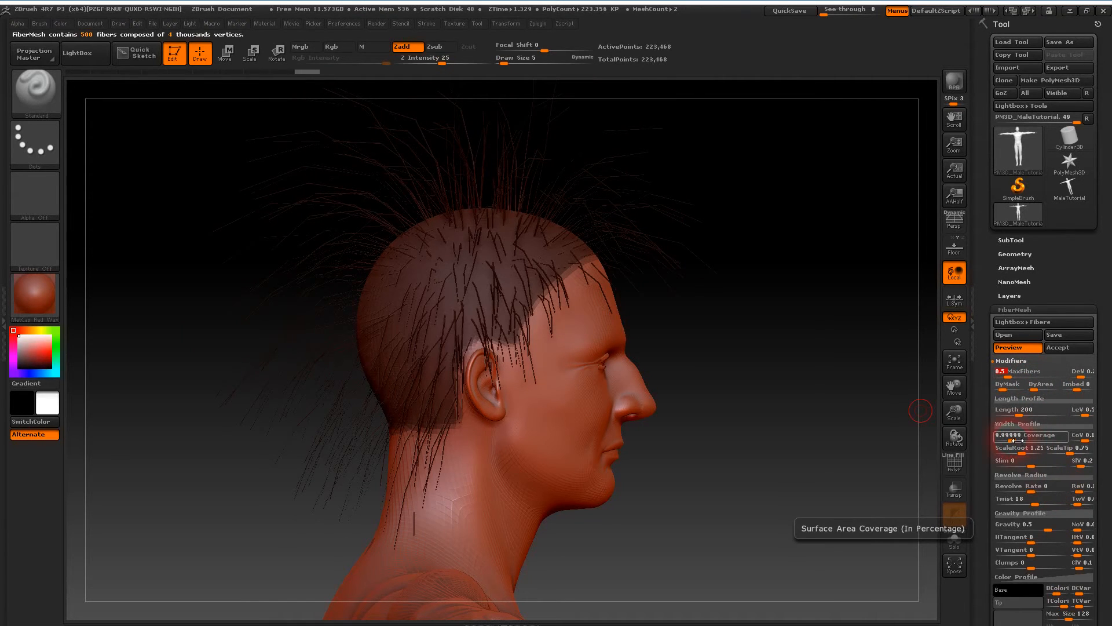
drag(1019, 443, 1080, 440)
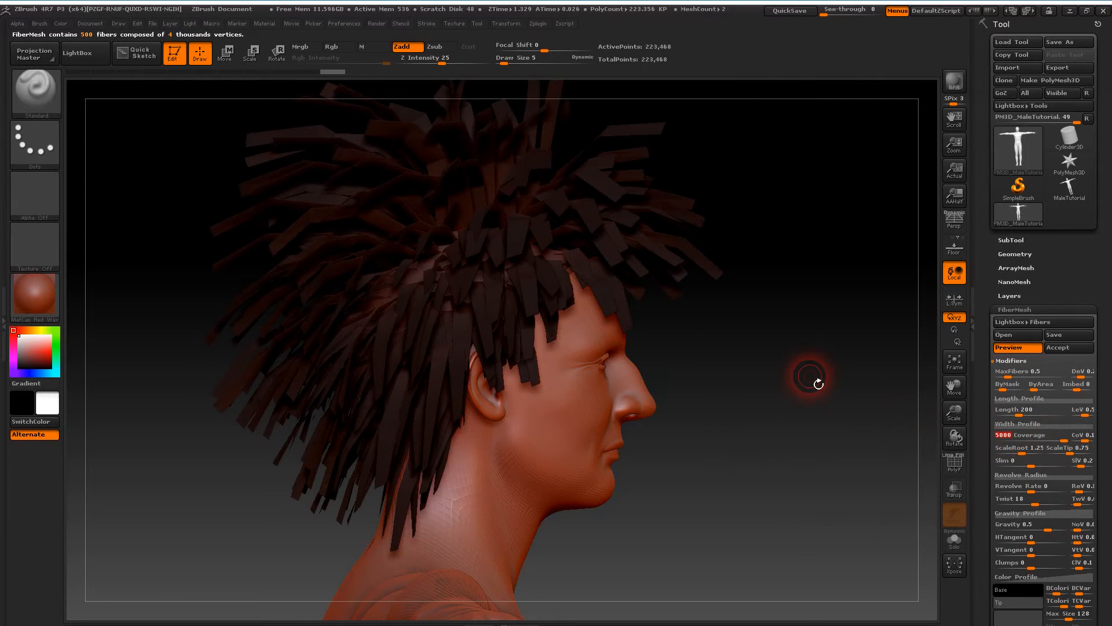
drag(835, 380, 797, 368)
drag(231, 356, 290, 365)
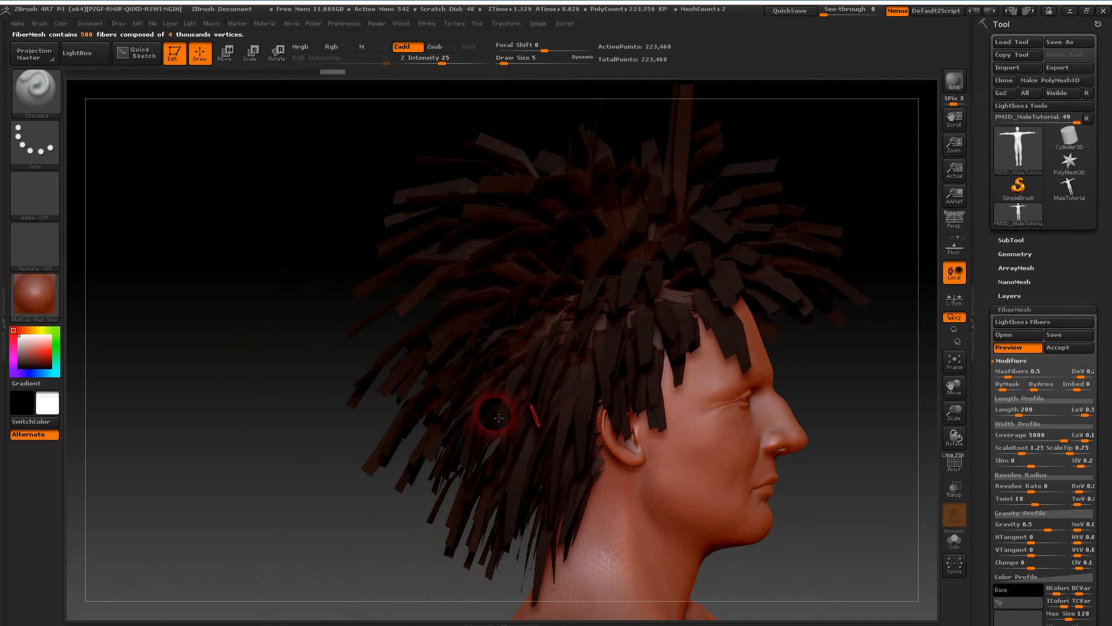
mouse_move(844, 385)
mouse_down()
mouse_move(814, 373)
mouse_move(856, 384)
mouse_up()
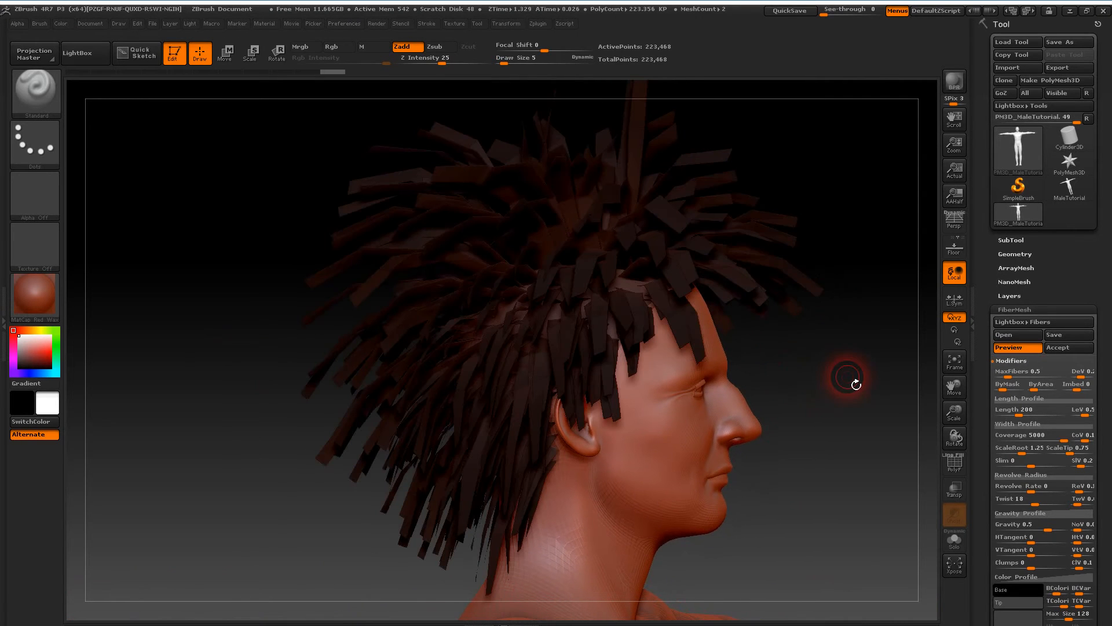
Step: Raise the root end of the fiber Width Profile curve to its maximum and add a high control point near the curve's middle
click(1051, 427)
drag(999, 472, 1001, 425)
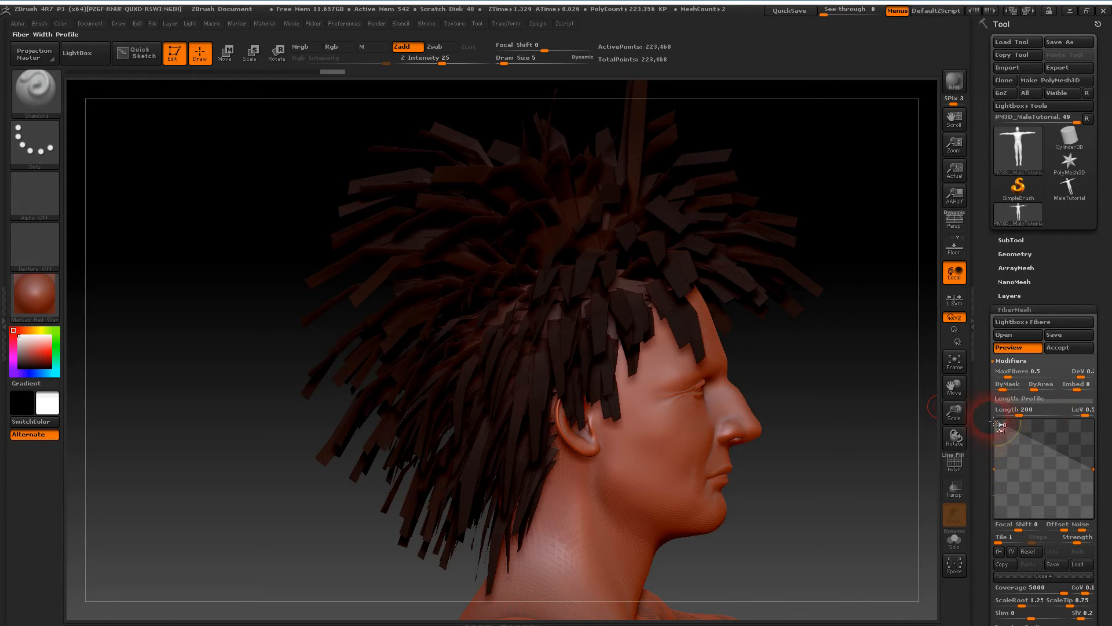
drag(856, 398, 846, 502)
drag(1054, 451, 1054, 445)
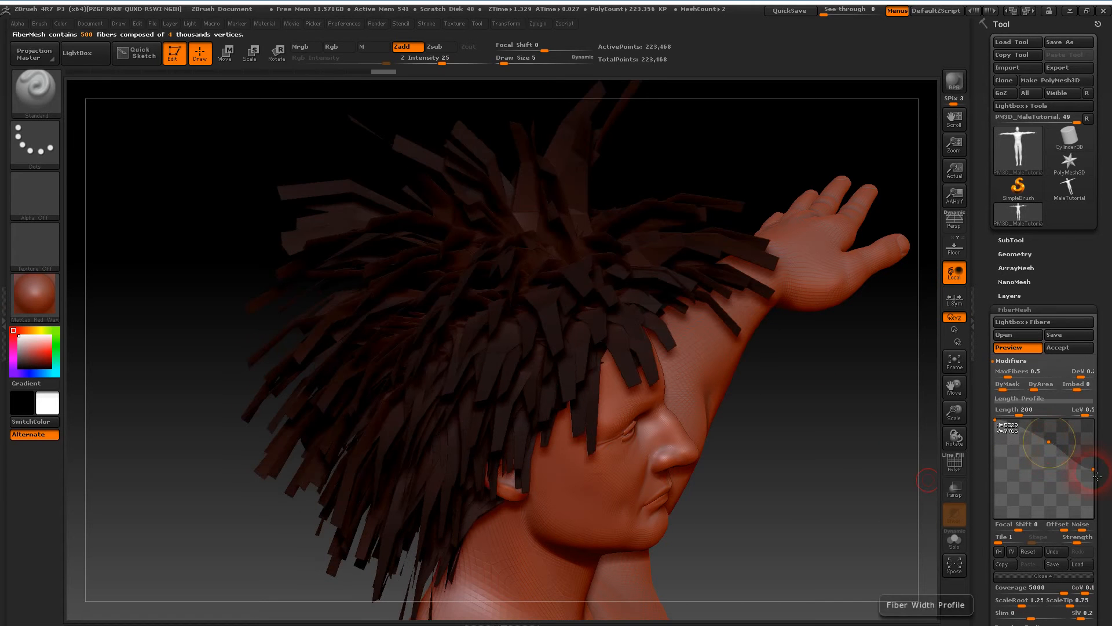
Step: Adjust the tip end of the Width Profile curve to about three quarters of the graph height, check the hair, and close the curve
drag(1097, 473, 1094, 492)
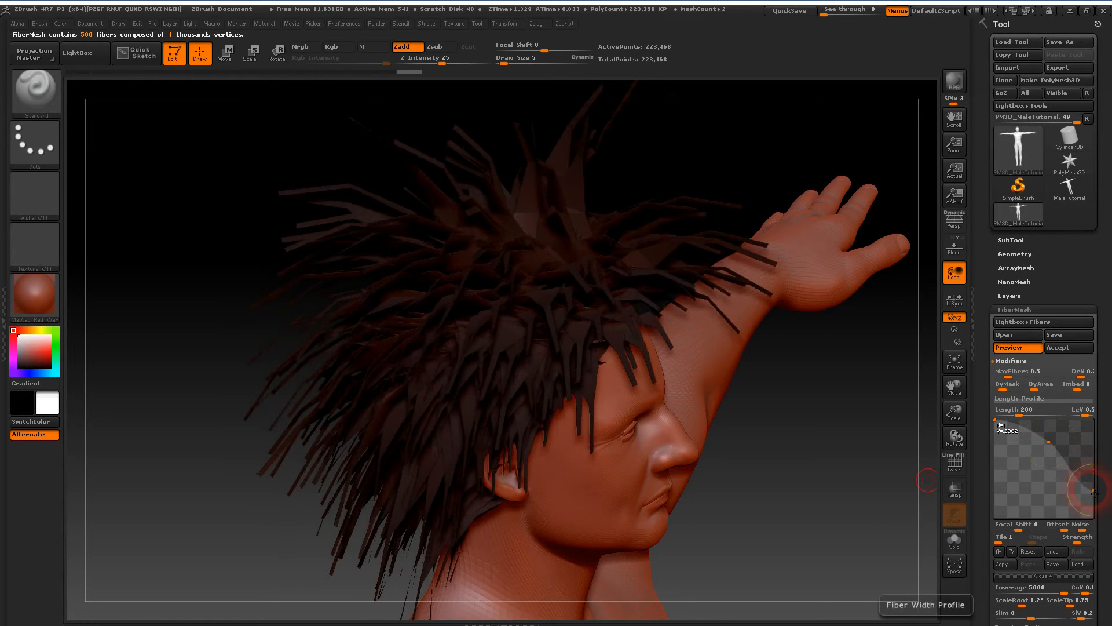
drag(1094, 492, 1093, 473)
drag(908, 489, 855, 453)
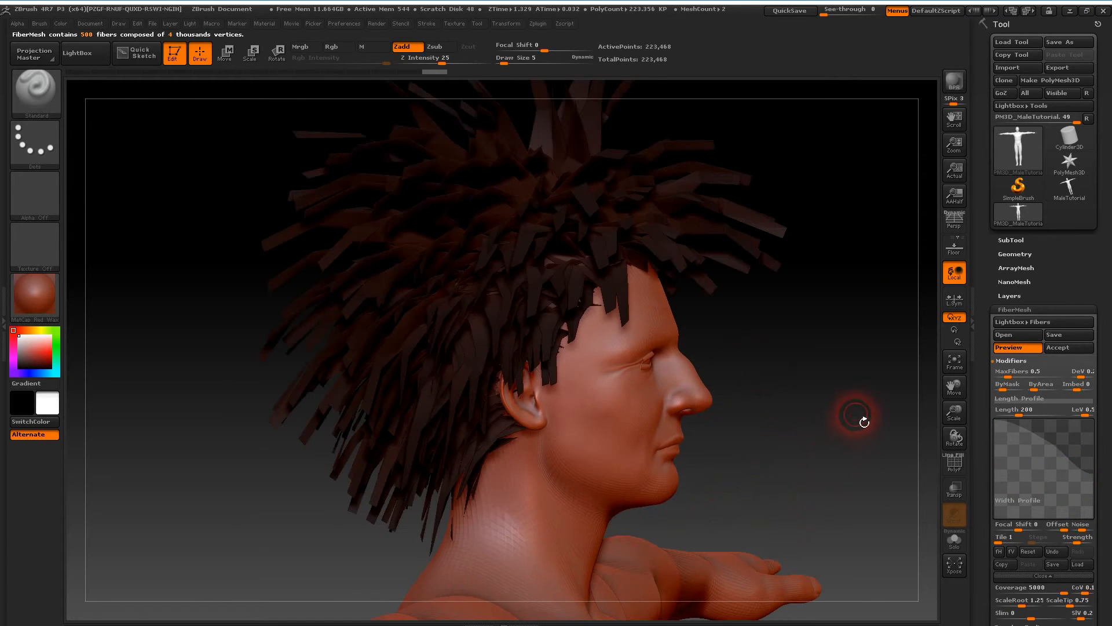
drag(1097, 480, 1095, 447)
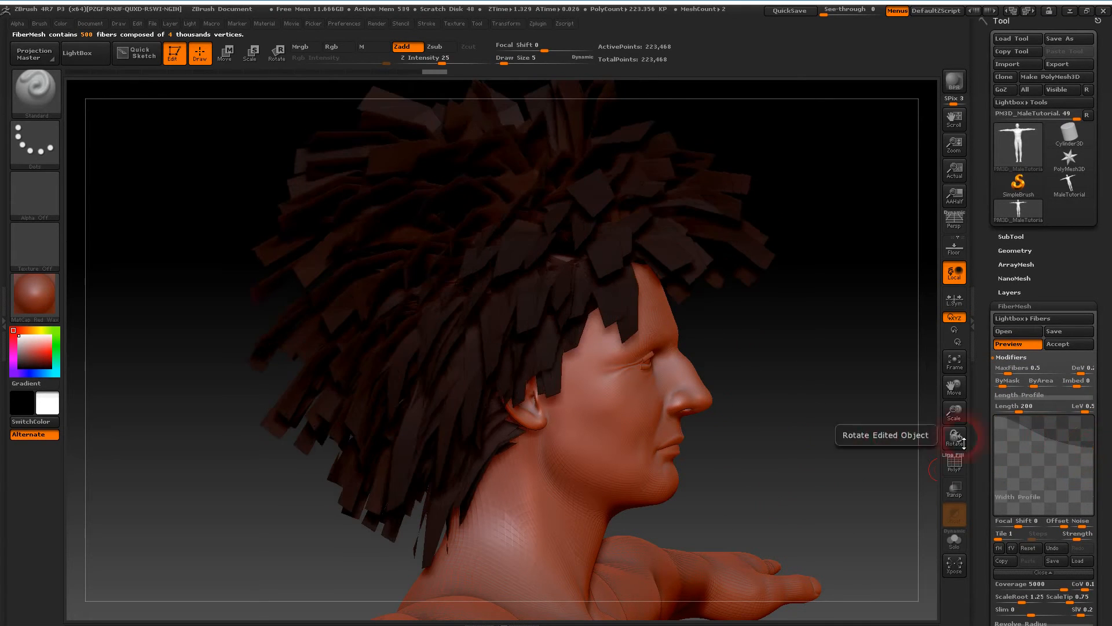
drag(857, 434, 829, 499)
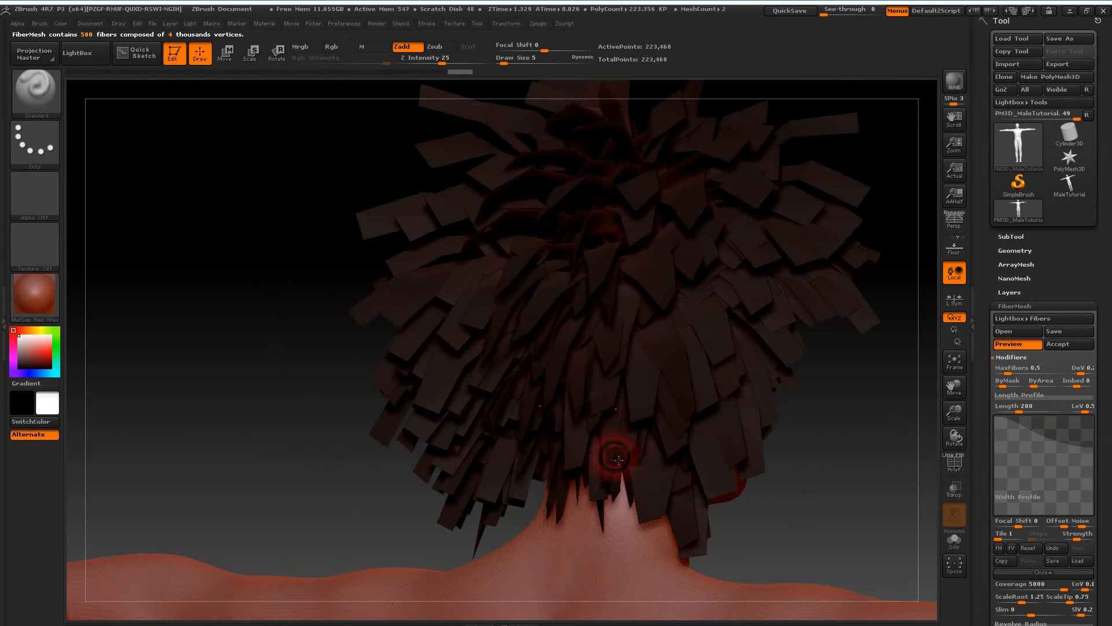
drag(223, 408, 333, 415)
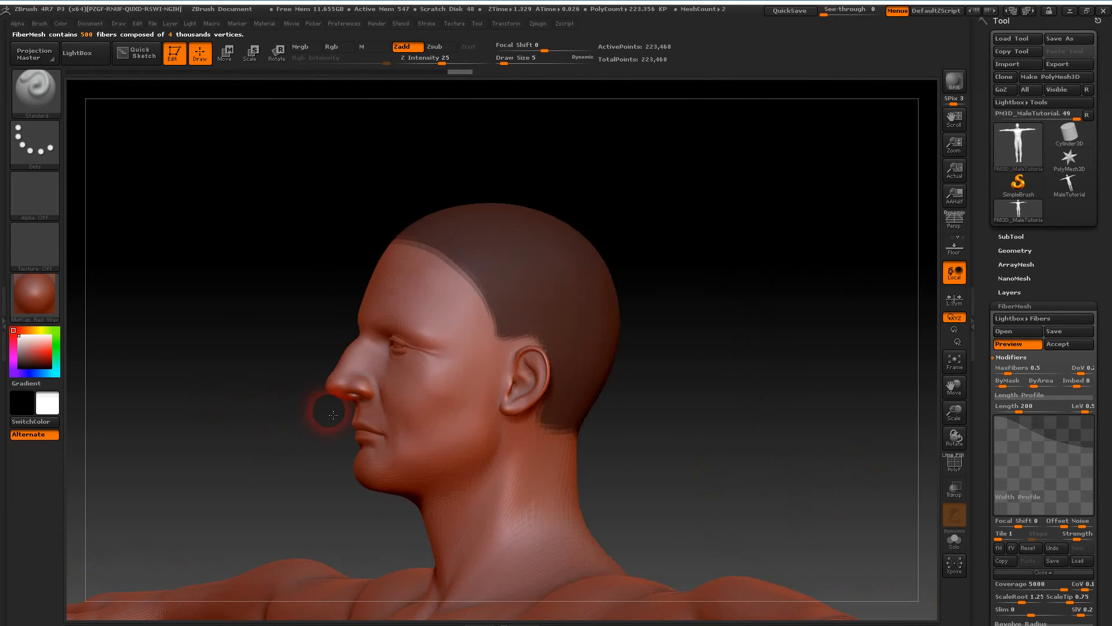
drag(206, 437, 258, 449)
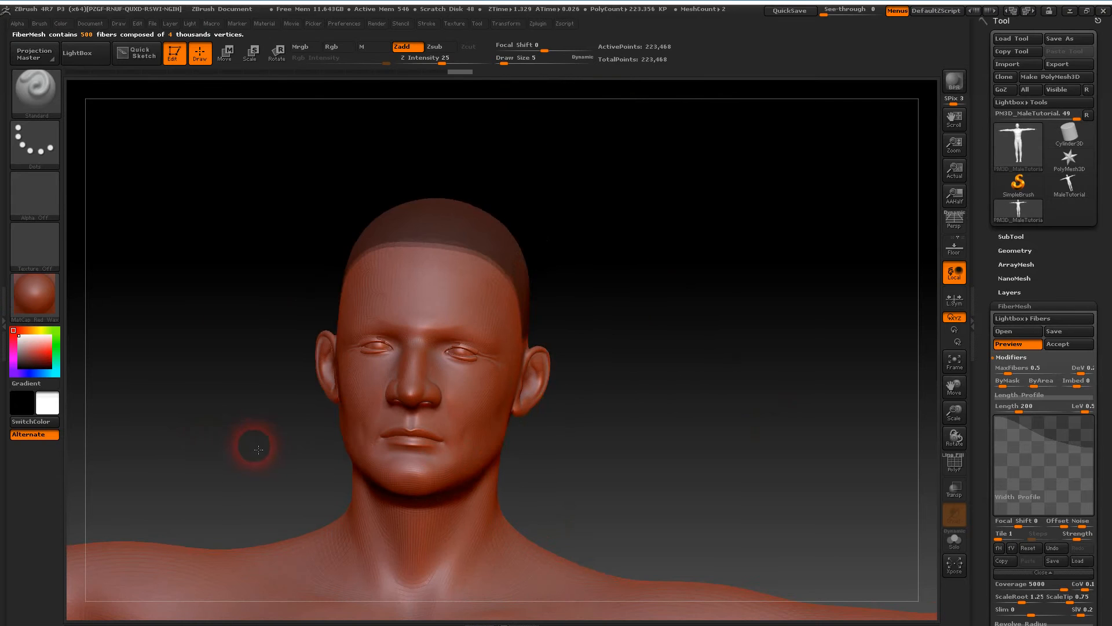
alt+drag(728, 471, 838, 443)
drag(847, 489, 857, 475)
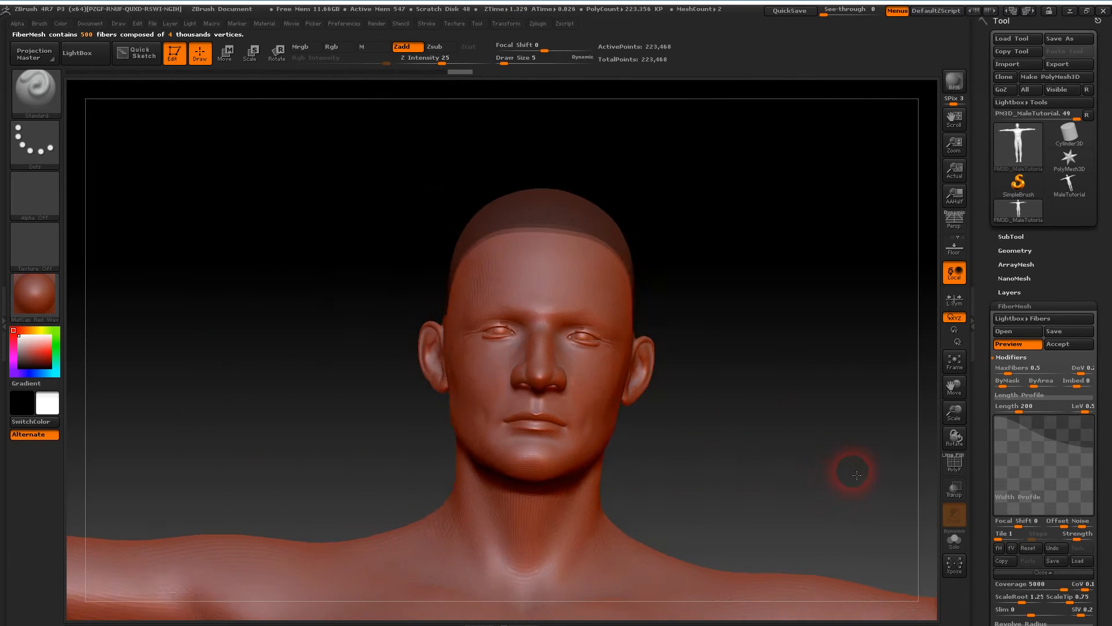
drag(851, 397, 793, 414)
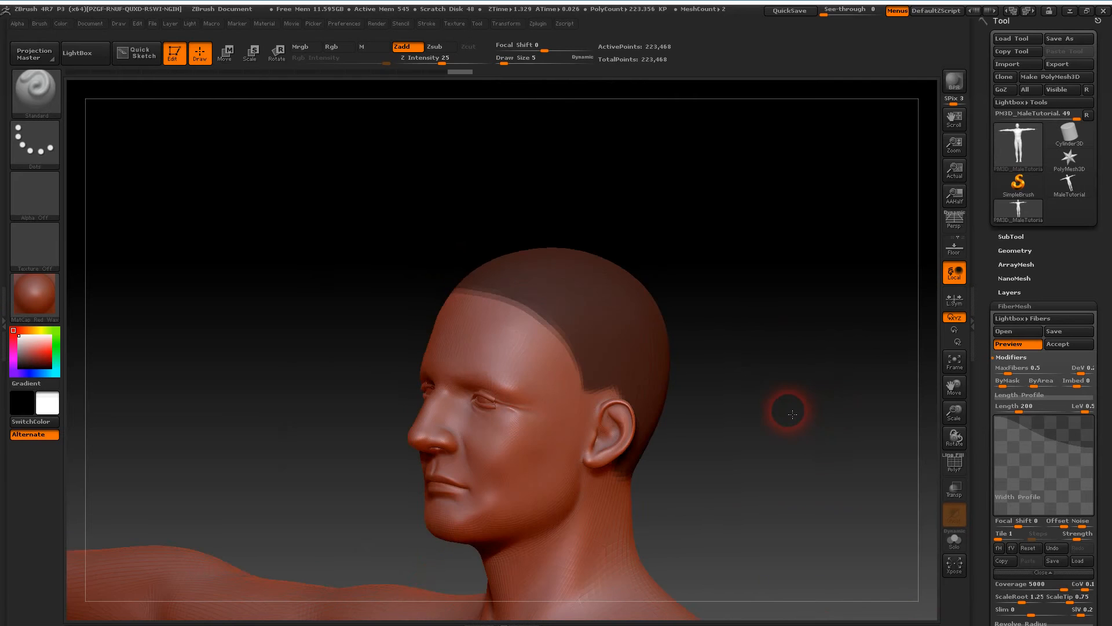
click(1062, 573)
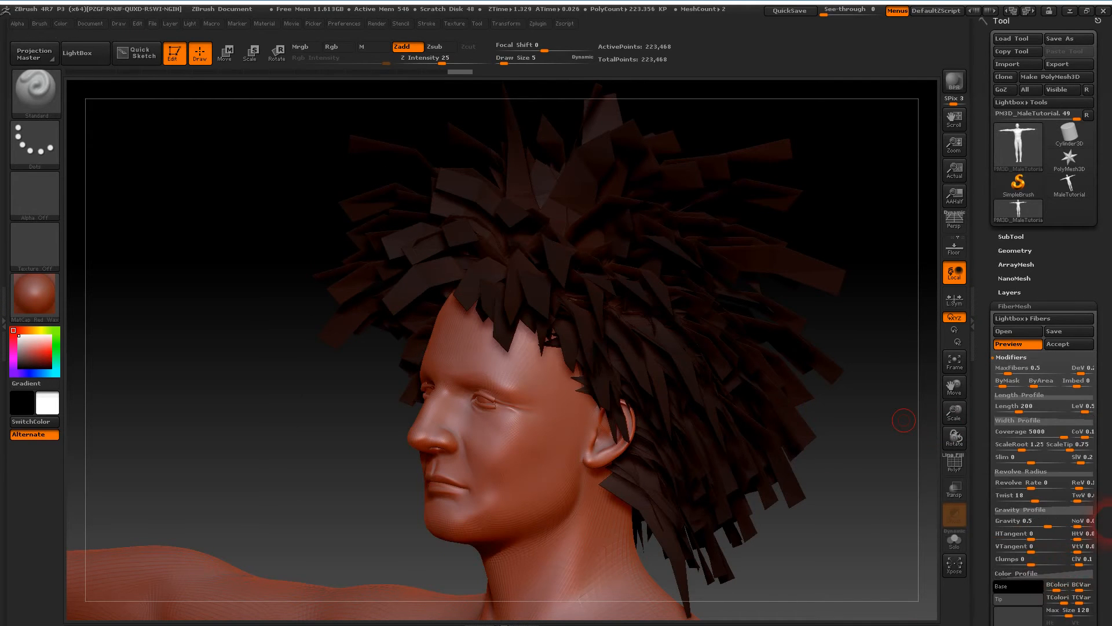
Step: Import DarkHair.png from the SCOT pictures folder as the fiber texture, keeping its original size
scroll(1104, 522, down, 5)
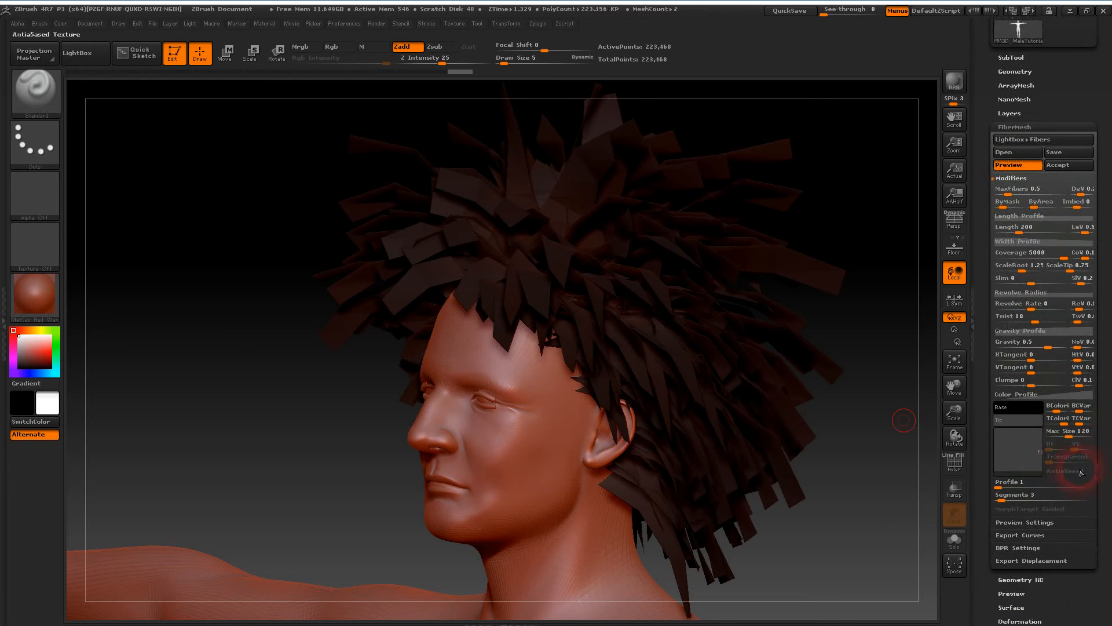
click(1022, 453)
mouse_move(545, 582)
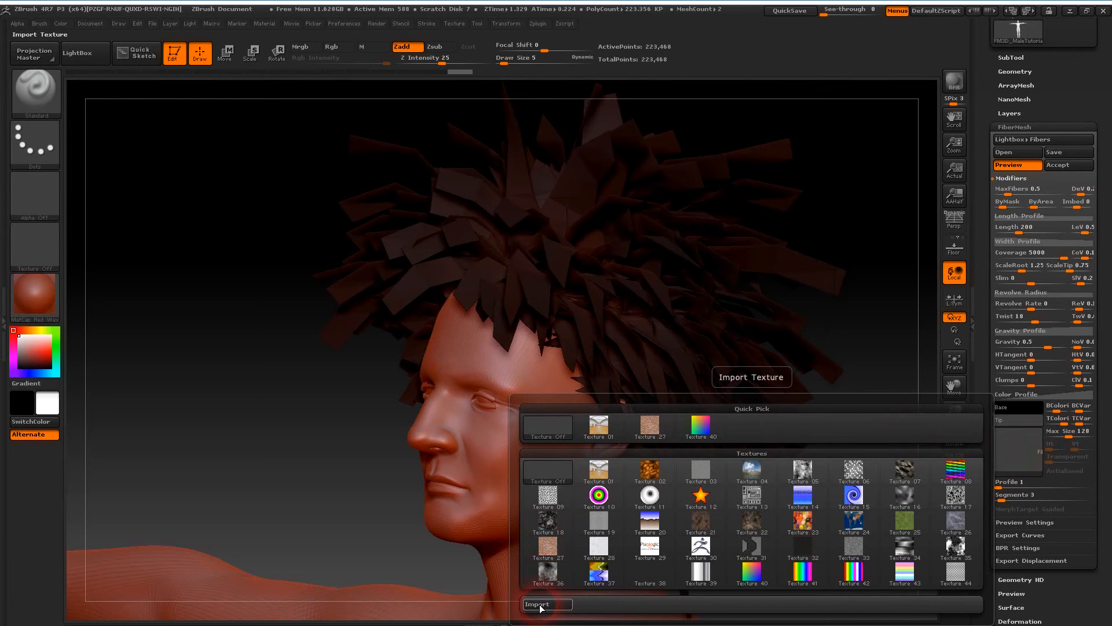
click(539, 604)
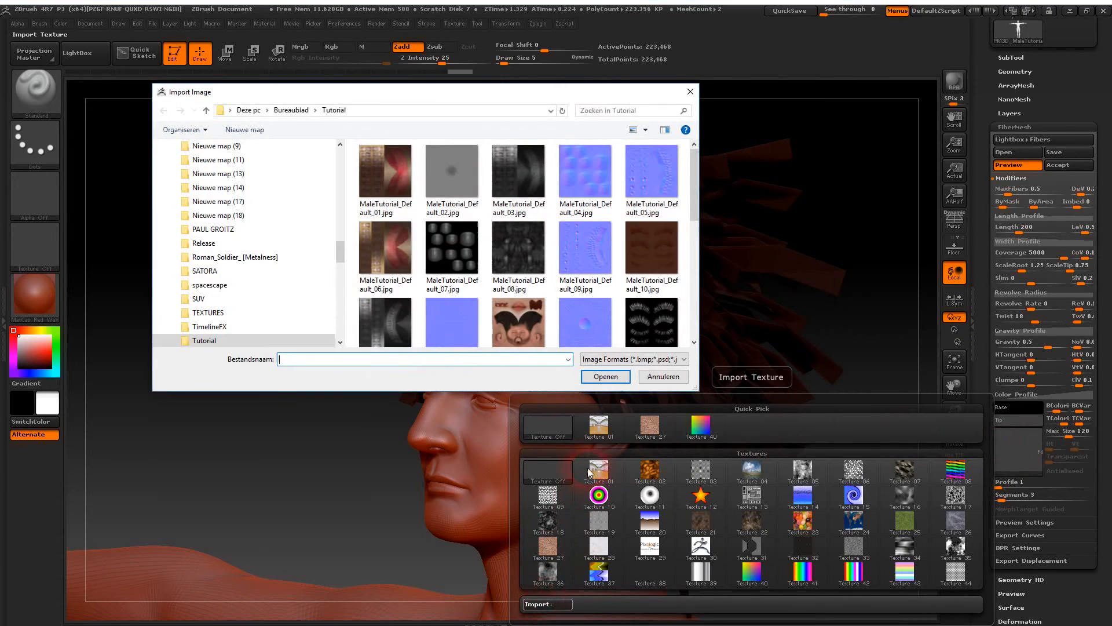
drag(344, 232, 339, 156)
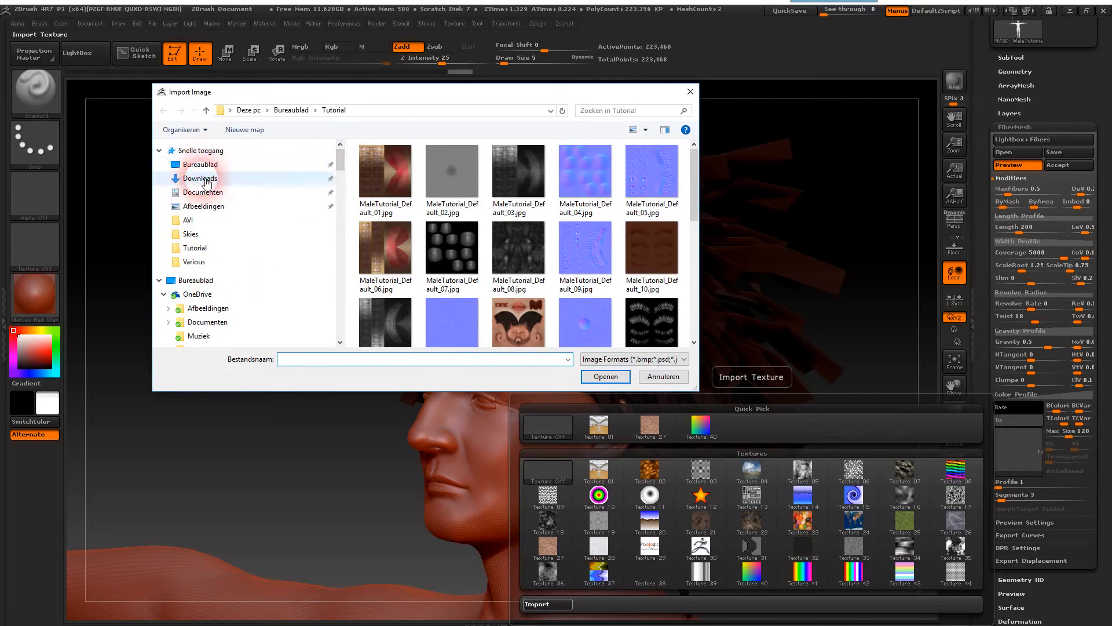
scroll(212, 209, down, 5)
scroll(539, 269, down, 6)
scroll(540, 271, up, 6)
scroll(586, 295, down, 2)
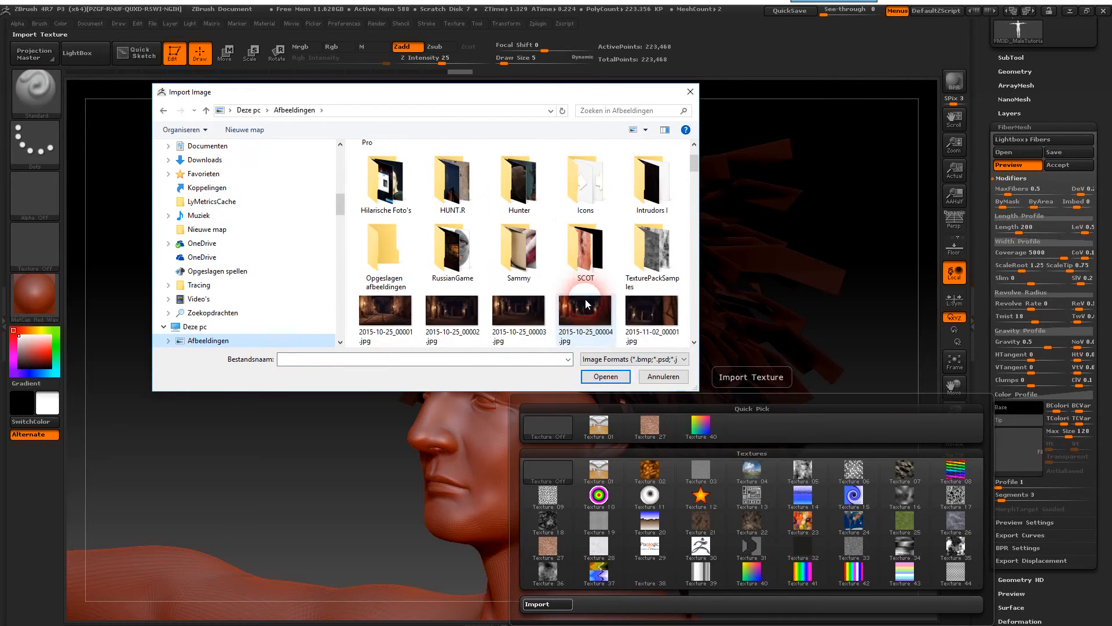
double_click(585, 267)
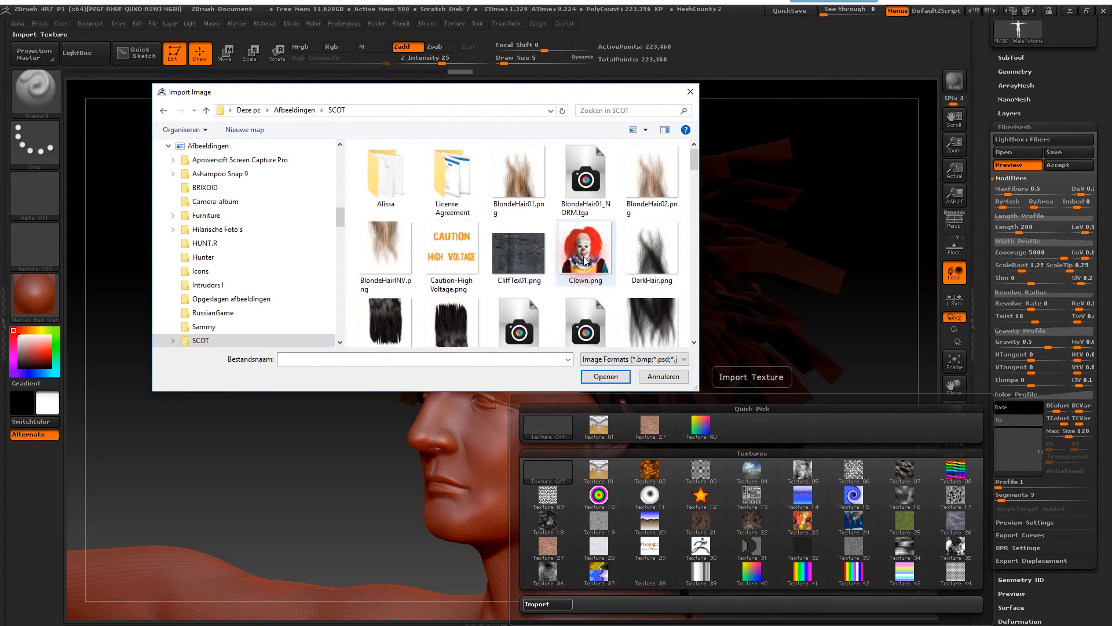
double_click(650, 261)
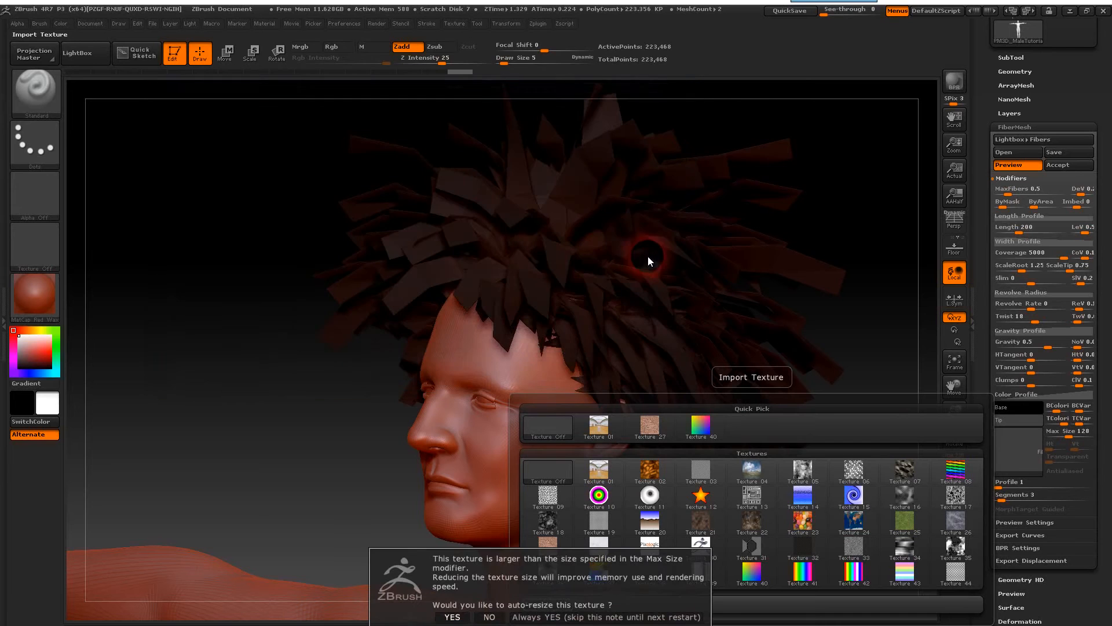
click(492, 617)
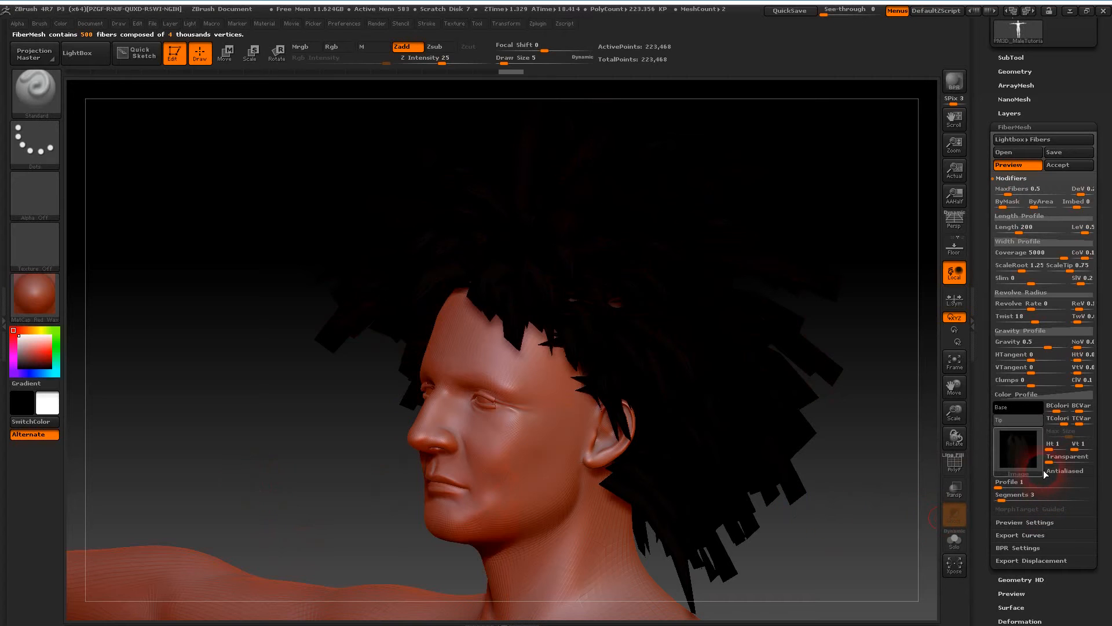
Step: Set the fiber texture's Transparent value to 11 and inspect the hair from several sides
drag(1056, 464, 1076, 467)
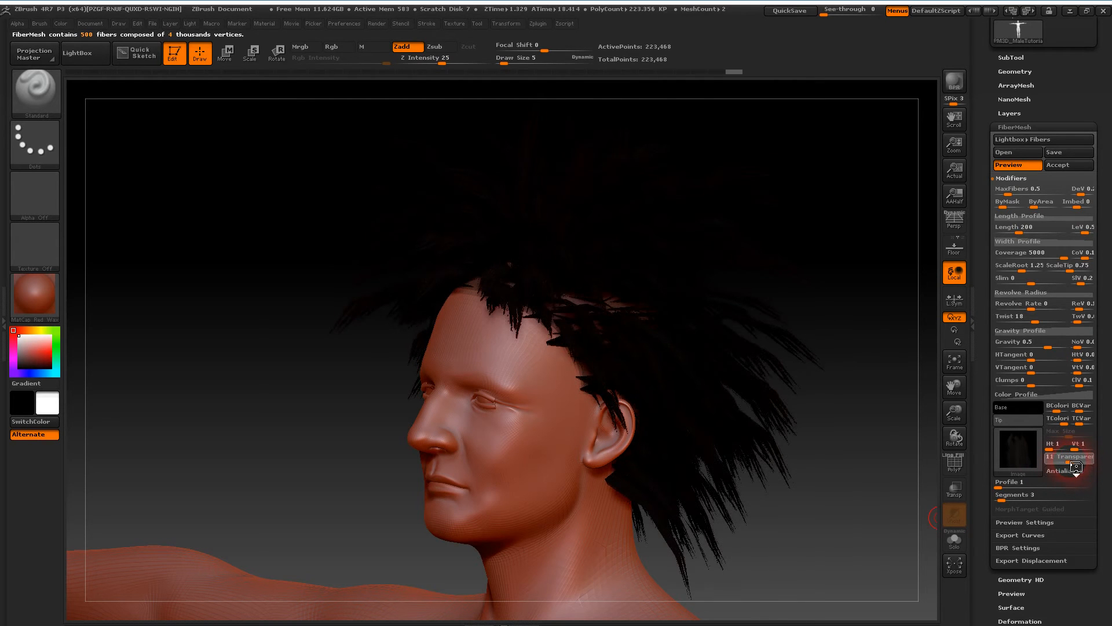
drag(259, 380, 305, 430)
drag(810, 385, 845, 367)
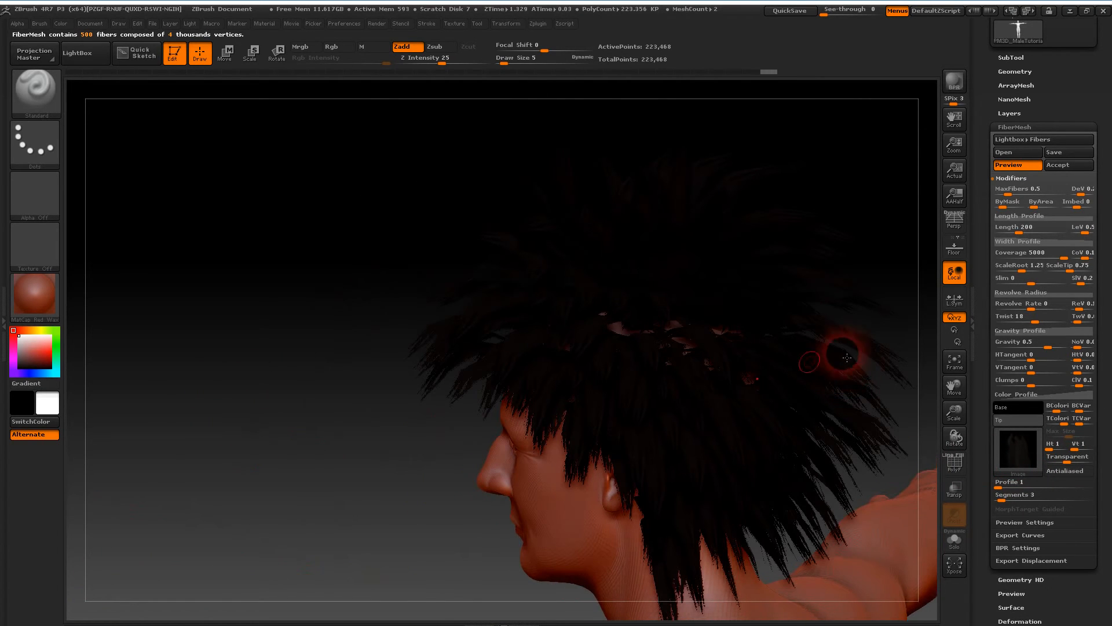
drag(344, 400, 725, 422)
drag(337, 226, 514, 422)
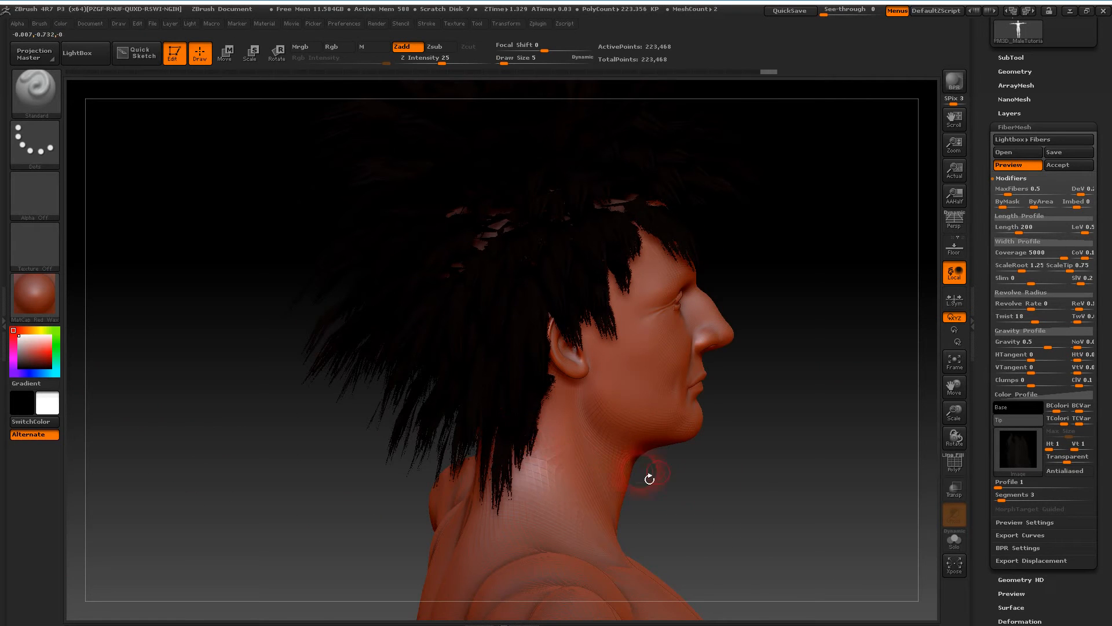
Step: Accept the fiber preview to turn the hair into its own subtool
drag(771, 471, 805, 451)
drag(878, 457, 826, 474)
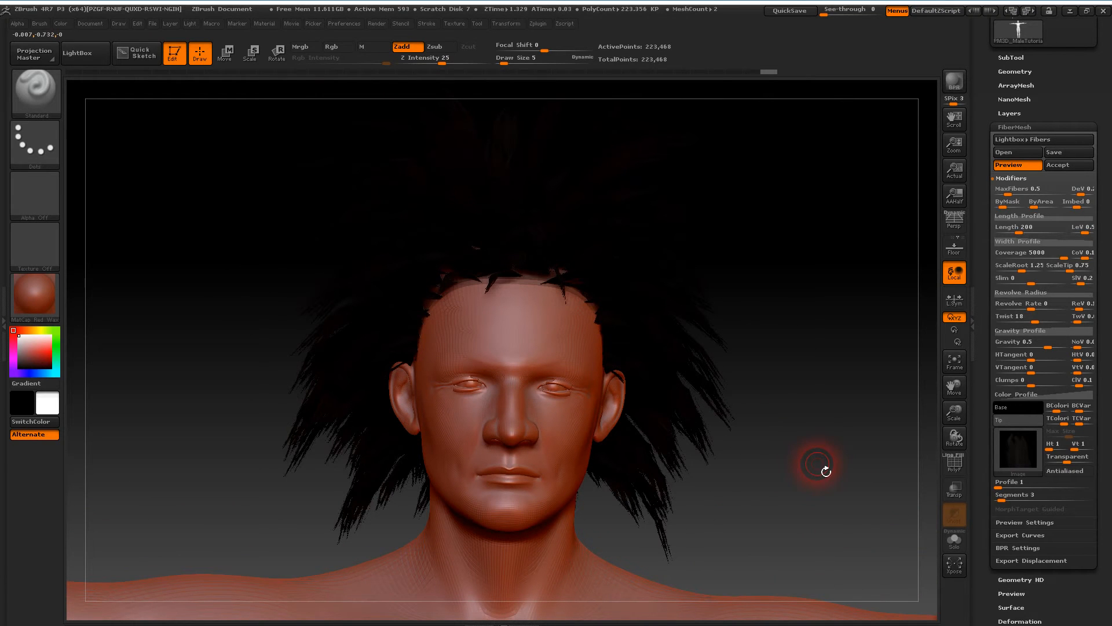
click(1073, 166)
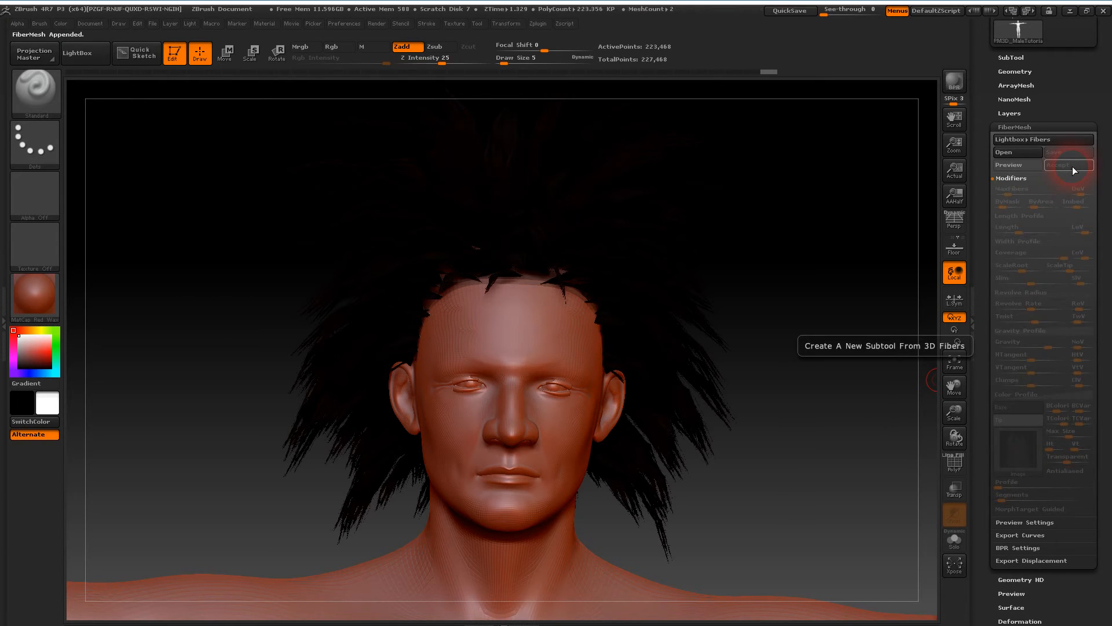
Step: Open the model's subtool list and make the new hair fibers the active subtool
click(1060, 131)
drag(1060, 124, 1107, 264)
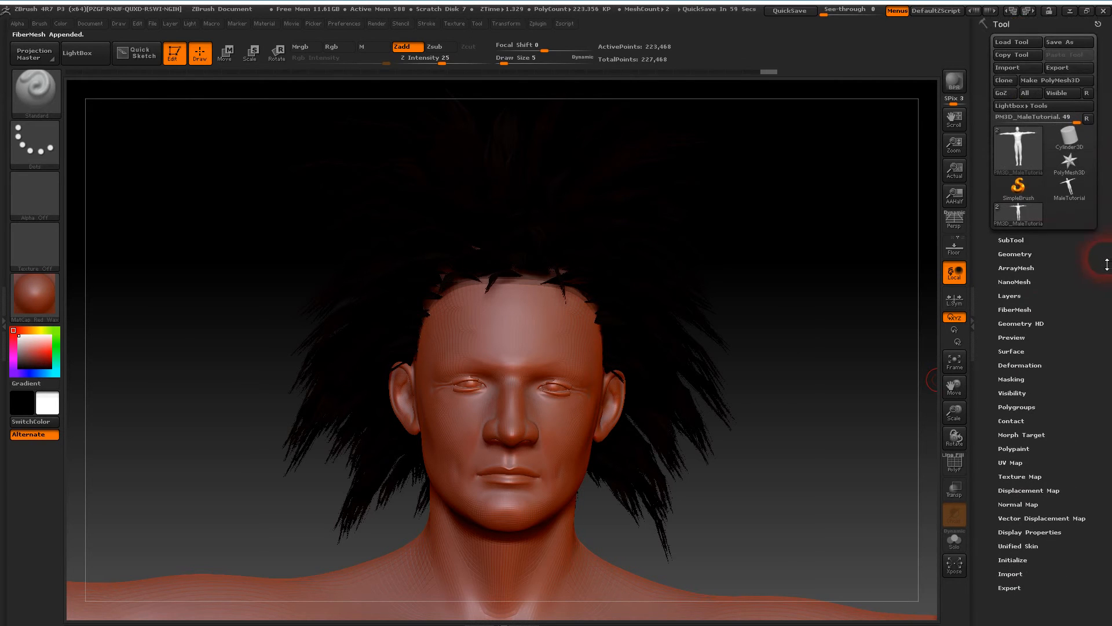
click(1020, 241)
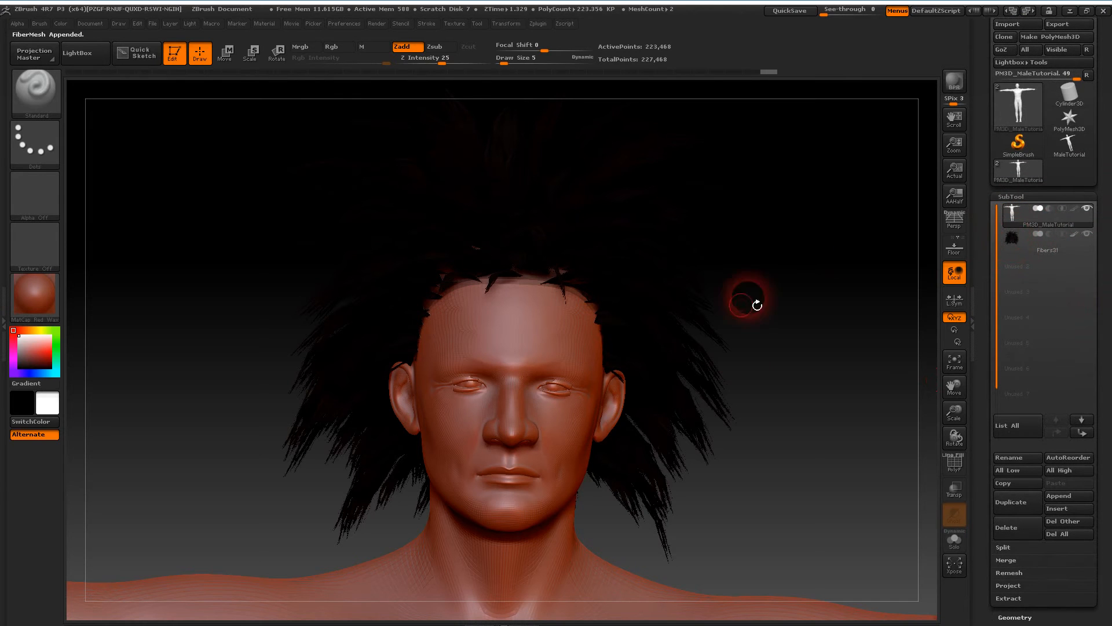
drag(821, 344, 928, 334)
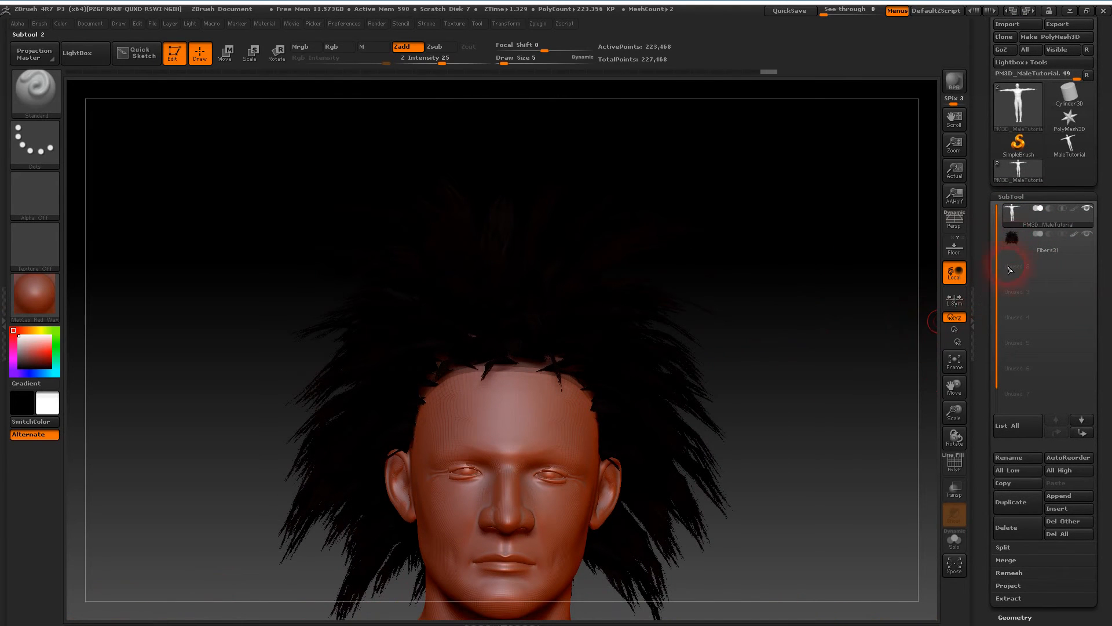
mouse_move(1039, 215)
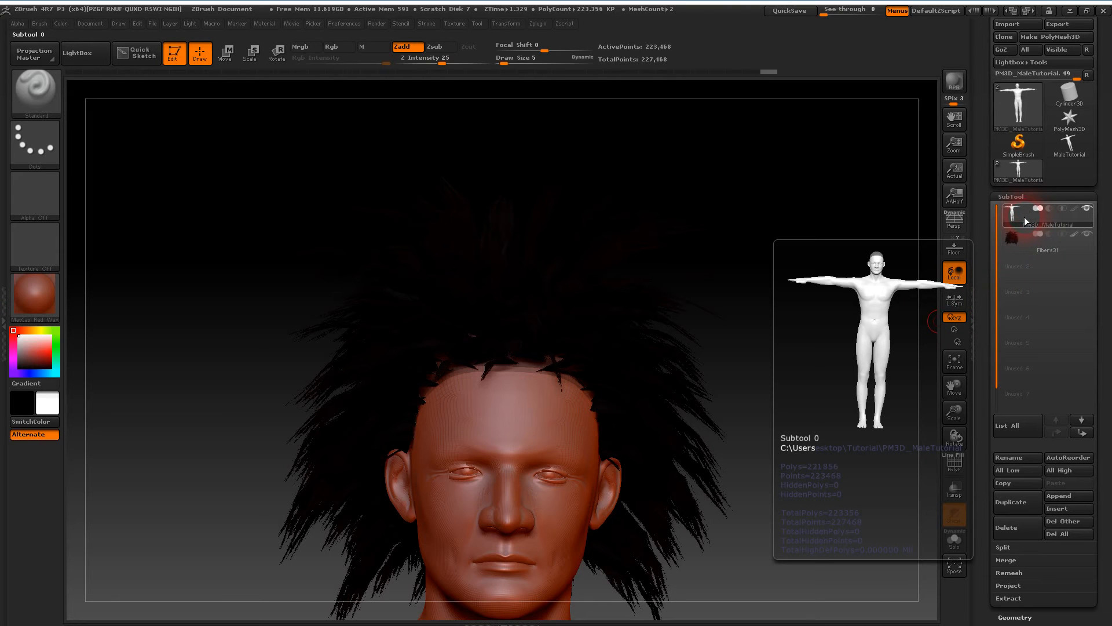
mouse_move(1032, 234)
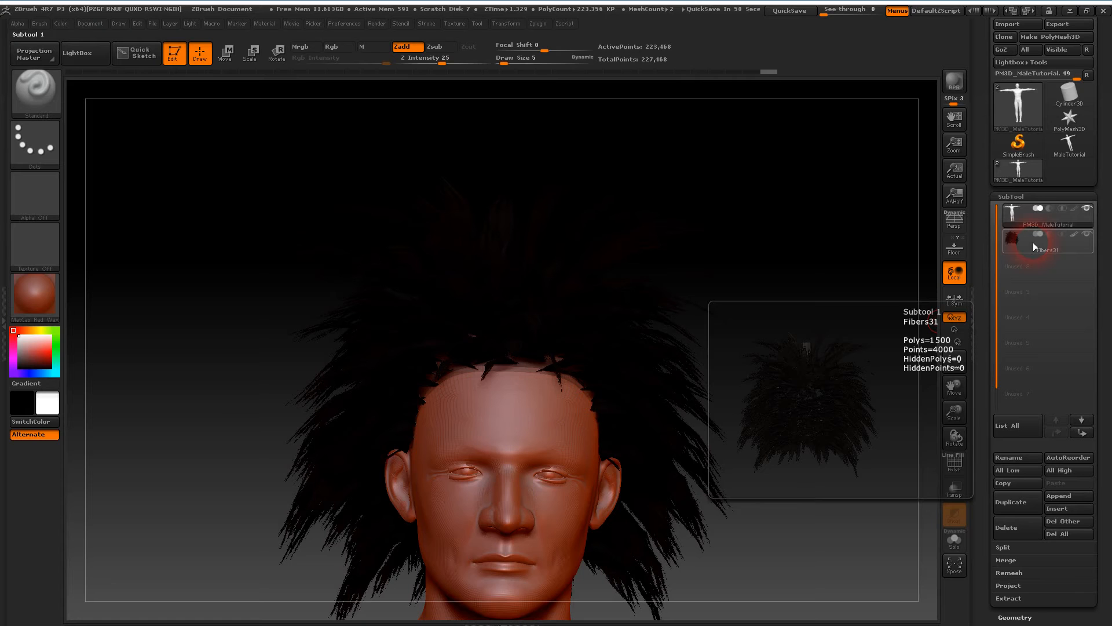
click(1031, 242)
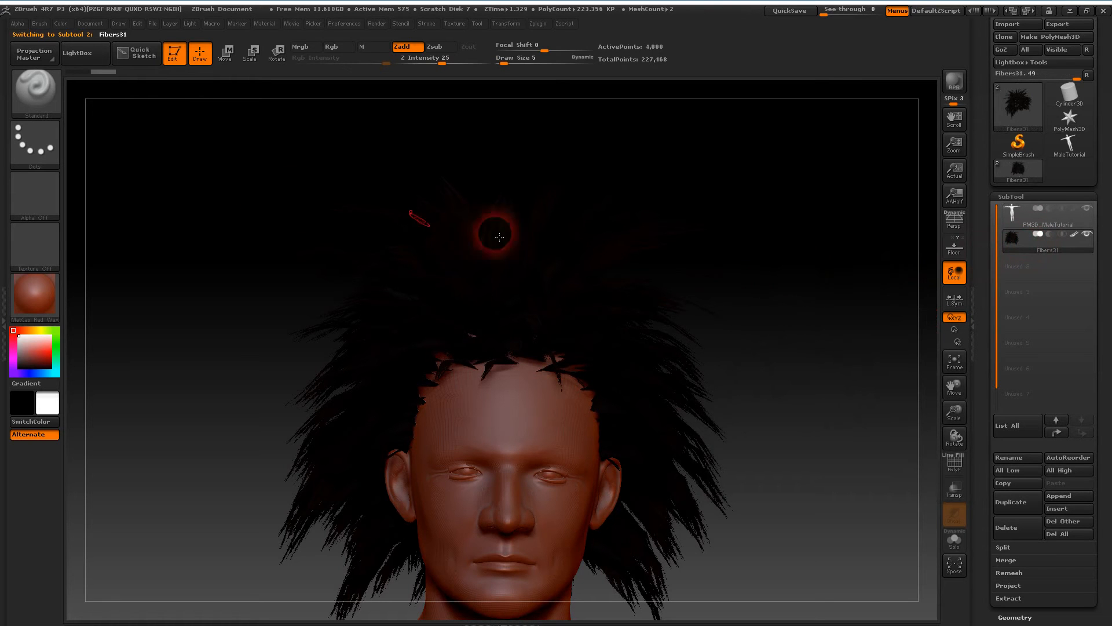
Step: Load a Groom brush from the LightBox brush library and comb the fibers on the head's left side backward at draw size 22
click(75, 53)
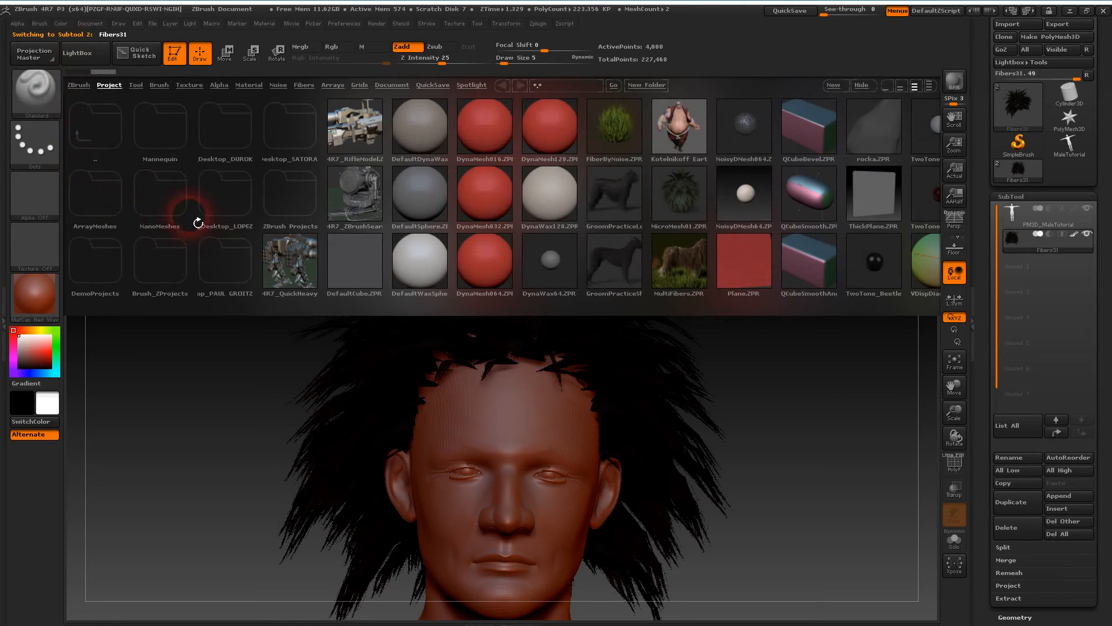
click(160, 86)
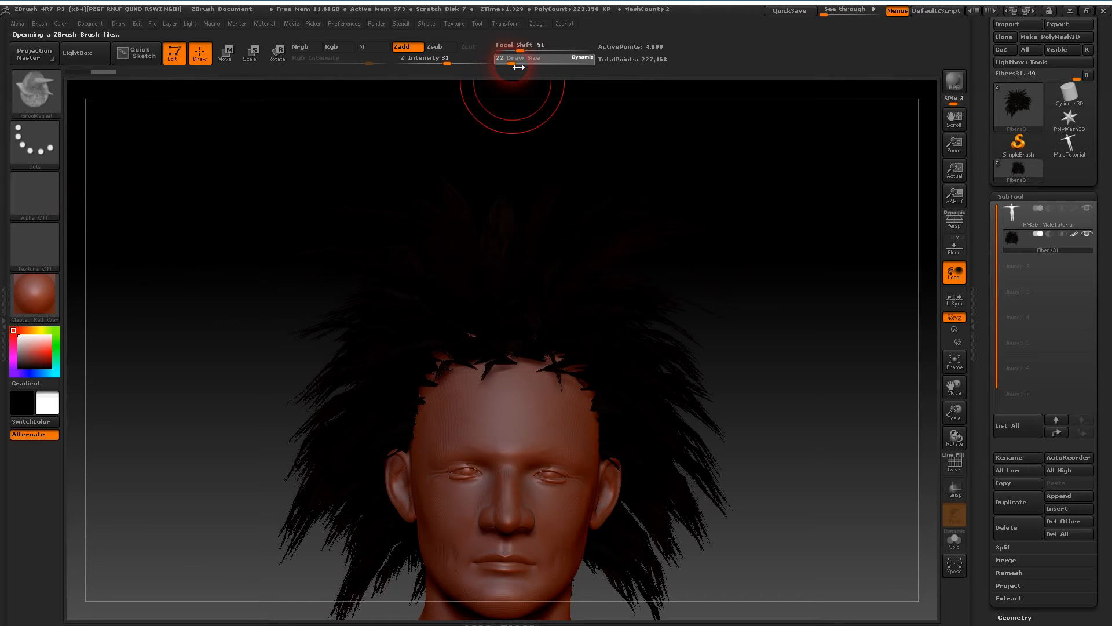
drag(850, 347, 775, 377)
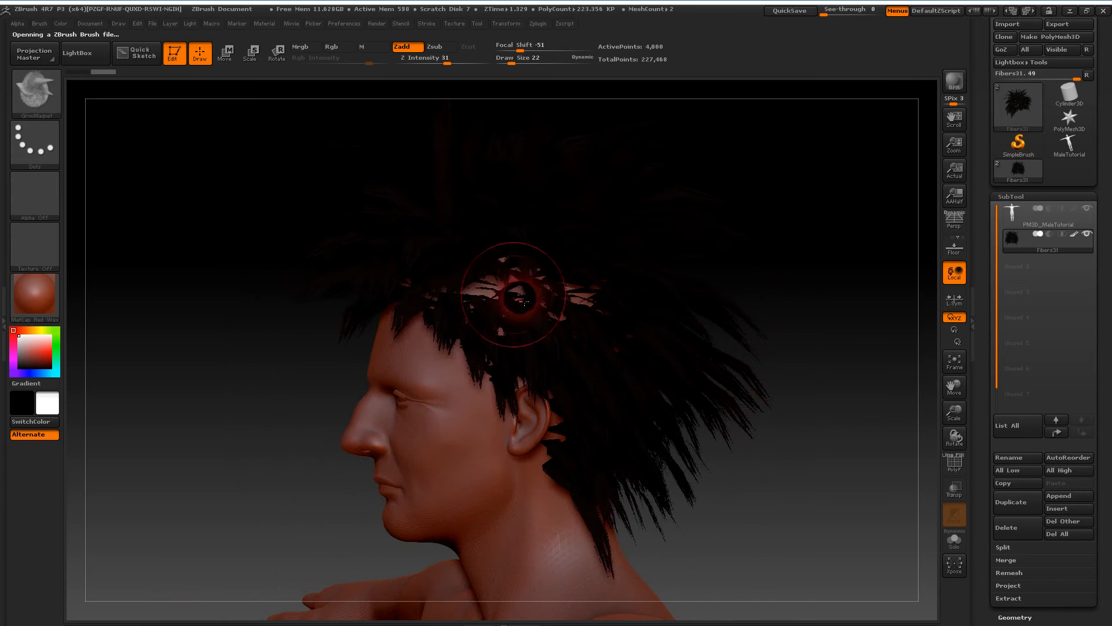
drag(510, 324, 625, 390)
drag(579, 308, 656, 367)
drag(619, 297, 665, 408)
drag(542, 330, 599, 405)
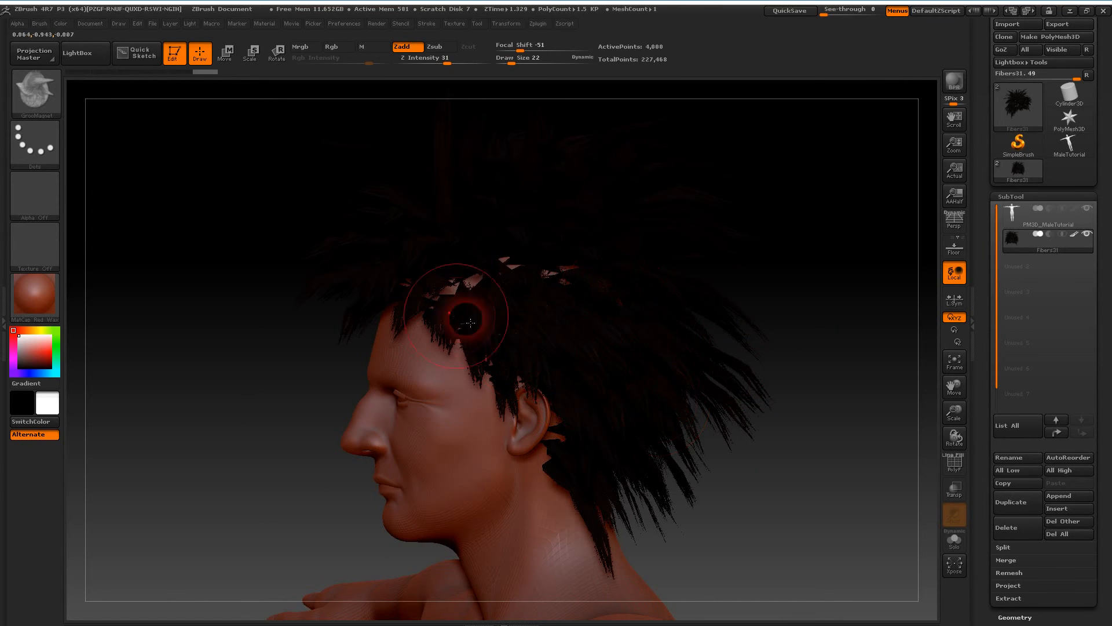
Step: Enlarge the brush draw size to 68 and sweep the fibers above the left ear toward the back
drag(272, 391, 456, 279)
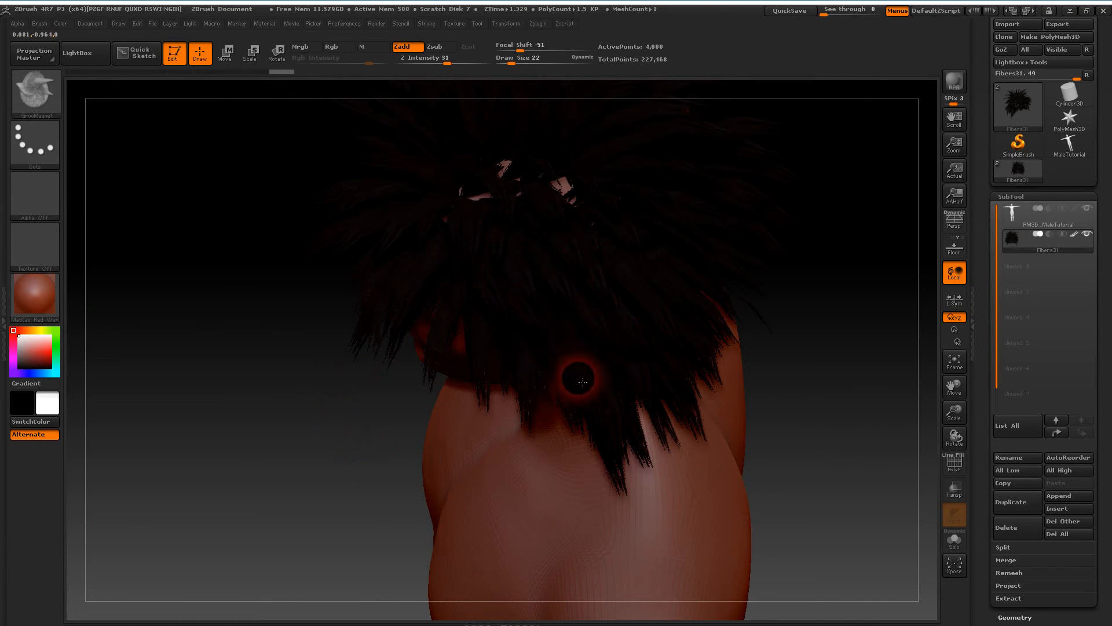
drag(857, 431, 802, 325)
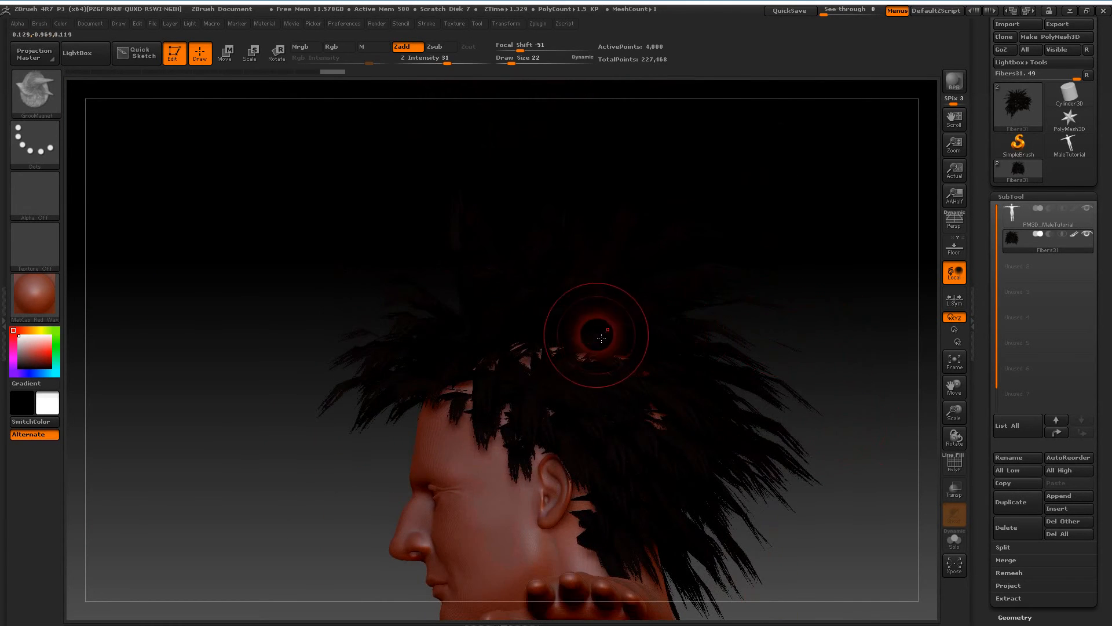
drag(770, 290, 788, 251)
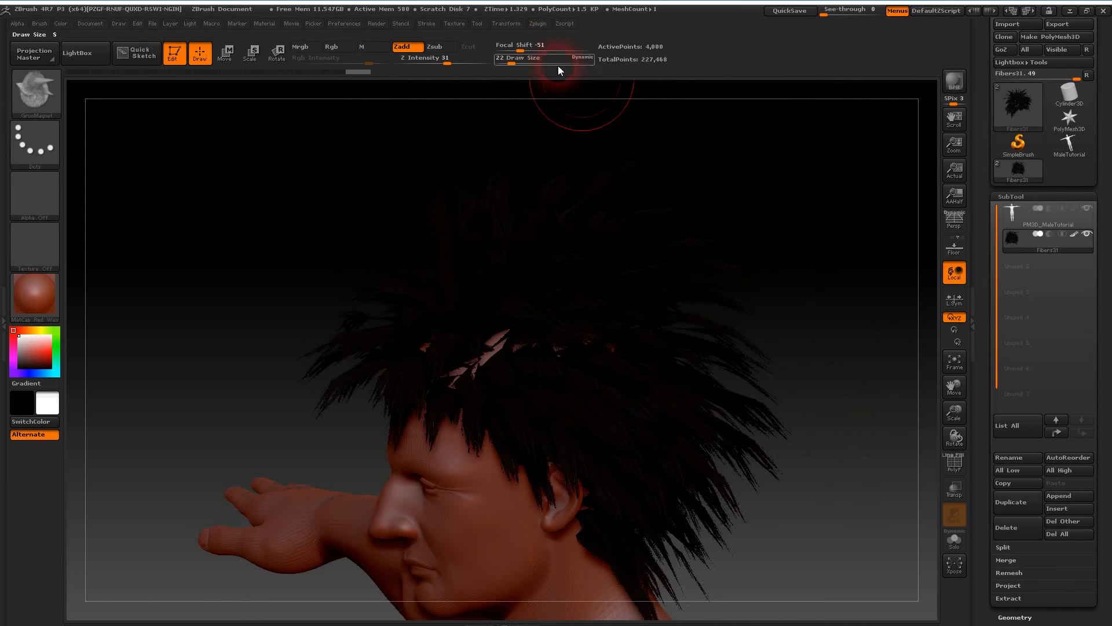
drag(520, 63, 524, 62)
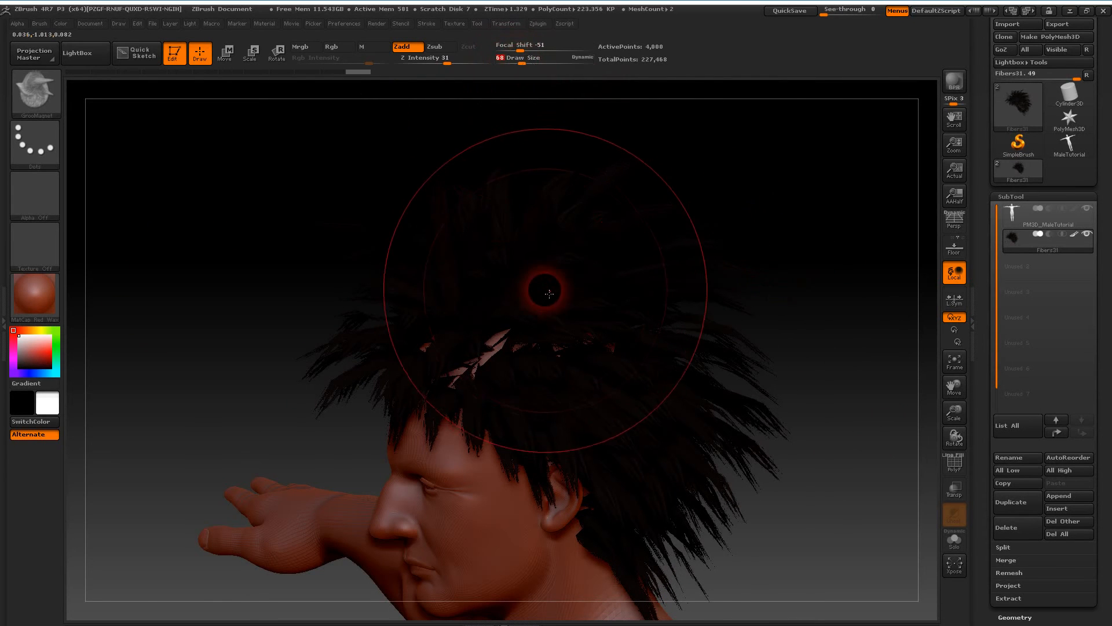
mouse_move(526, 360)
mouse_down()
mouse_move(775, 490)
mouse_move(844, 402)
mouse_move(703, 403)
mouse_up()
drag(383, 445, 417, 299)
drag(284, 449, 400, 426)
Step: Comb the fibers on top of the head back and across toward the model's right side
mouse_move(453, 323)
mouse_down()
mouse_move(724, 420)
mouse_move(779, 385)
mouse_move(742, 355)
mouse_move(752, 358)
mouse_move(760, 405)
mouse_move(832, 439)
mouse_move(772, 342)
mouse_move(658, 417)
mouse_up()
drag(583, 419, 484, 368)
mouse_move(718, 298)
mouse_down()
mouse_move(782, 423)
mouse_move(450, 309)
mouse_move(393, 330)
mouse_move(310, 425)
mouse_up()
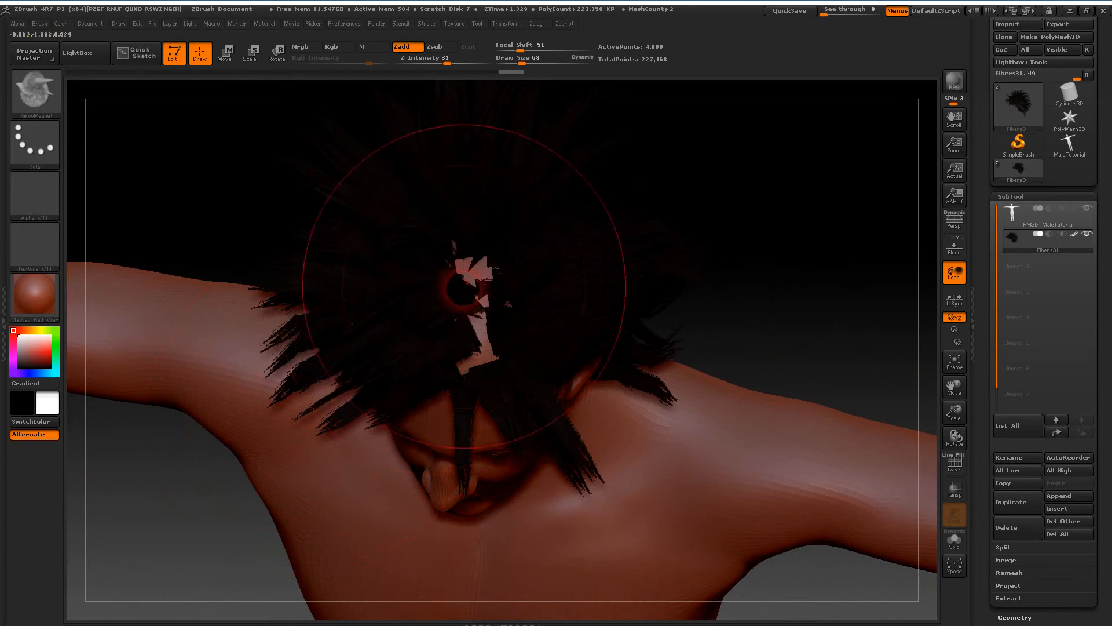
drag(469, 294, 263, 360)
drag(750, 369, 398, 297)
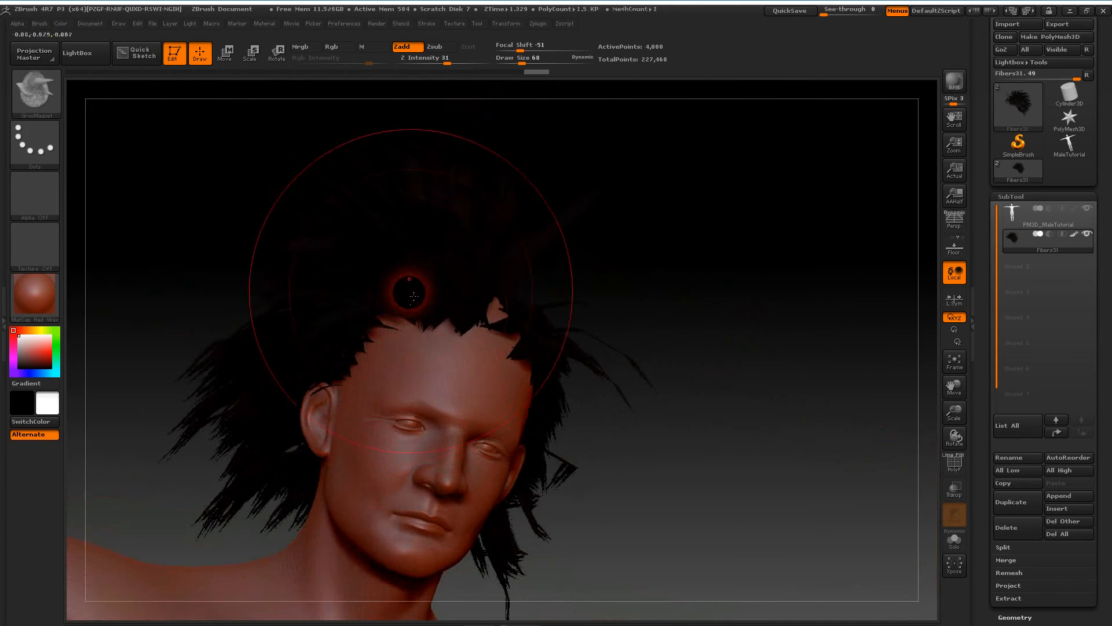
Step: Comb the fibers along the left temple and side backward and down with repeated strokes
drag(794, 333, 628, 362)
drag(522, 350, 712, 424)
drag(483, 361, 647, 380)
drag(536, 347, 735, 374)
drag(822, 314, 807, 304)
drag(533, 353, 647, 438)
mouse_move(829, 383)
mouse_down()
mouse_move(735, 372)
mouse_move(730, 358)
mouse_up()
mouse_move(524, 365)
mouse_down()
mouse_move(574, 421)
mouse_move(675, 458)
mouse_up()
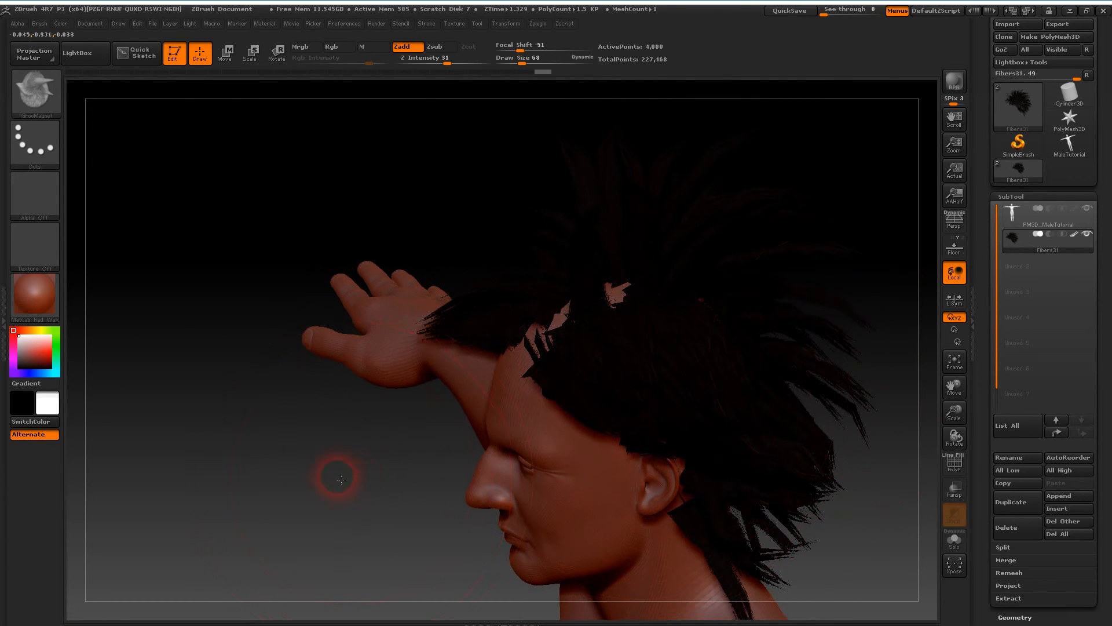
Step: Flatten the fibers down around the back of the head and behind the left ear
alt+drag(340, 481, 134, 366)
drag(811, 439, 732, 413)
mouse_move(431, 291)
mouse_down()
mouse_move(579, 415)
mouse_move(534, 447)
mouse_move(536, 463)
mouse_move(524, 455)
mouse_up()
mouse_move(797, 441)
mouse_down()
mouse_move(534, 418)
mouse_move(514, 434)
mouse_move(635, 454)
mouse_up()
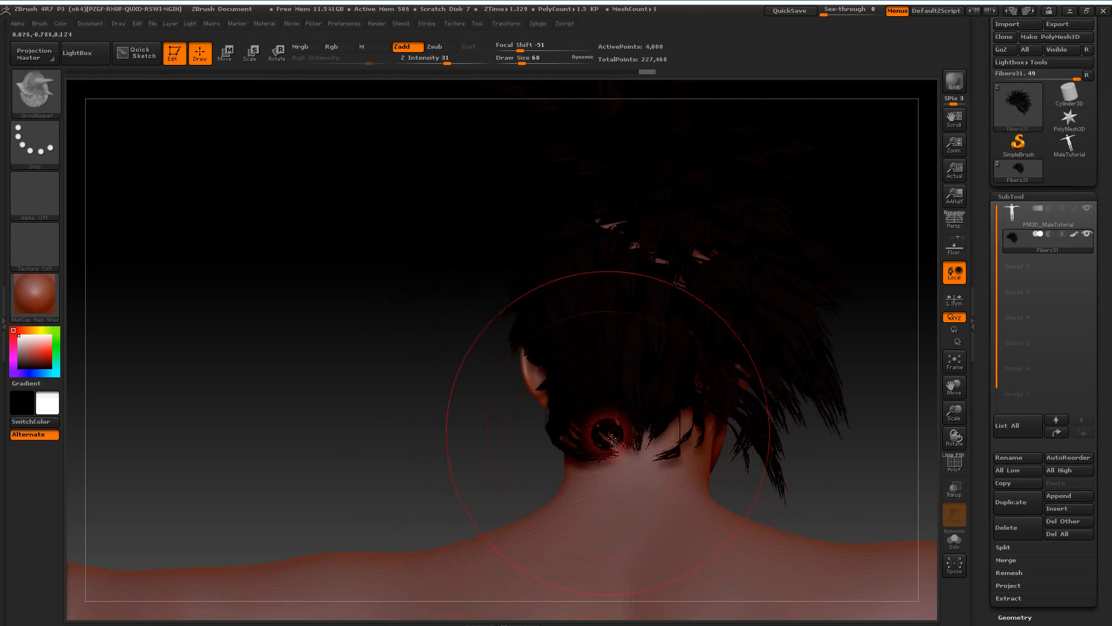
mouse_move(480, 443)
mouse_down()
mouse_move(397, 447)
mouse_move(628, 390)
mouse_move(573, 470)
mouse_move(482, 474)
mouse_move(742, 465)
mouse_up()
drag(389, 392, 414, 370)
drag(632, 474, 696, 460)
drag(461, 396, 501, 406)
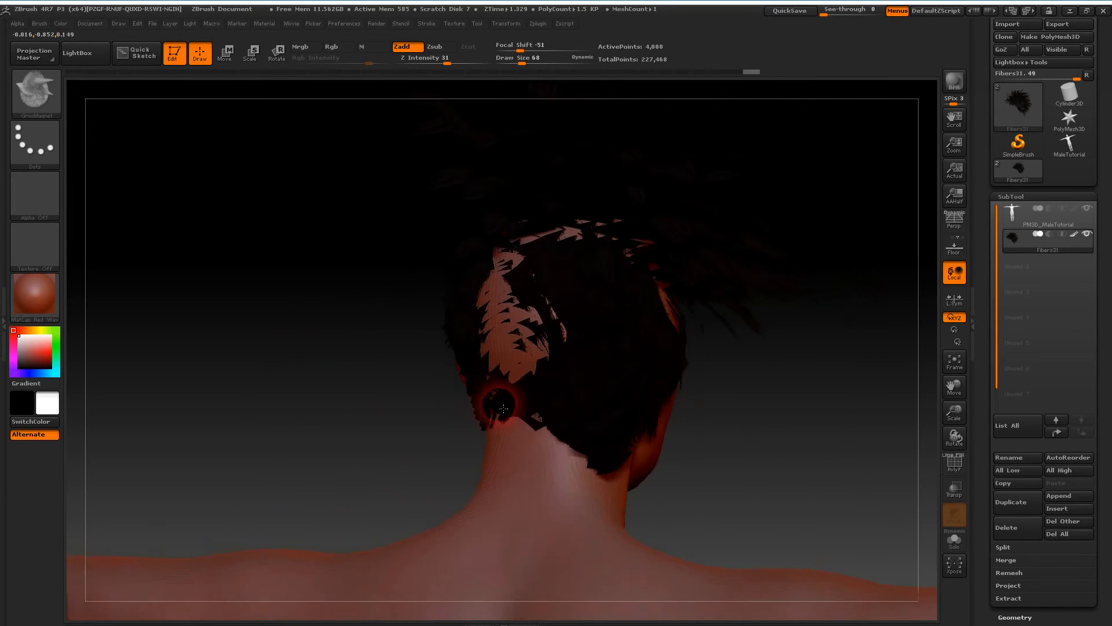
mouse_move(600, 350)
mouse_down()
mouse_move(514, 381)
mouse_move(547, 442)
mouse_move(516, 455)
mouse_move(590, 457)
mouse_up()
mouse_move(698, 461)
mouse_down()
mouse_move(770, 459)
mouse_move(732, 461)
mouse_up()
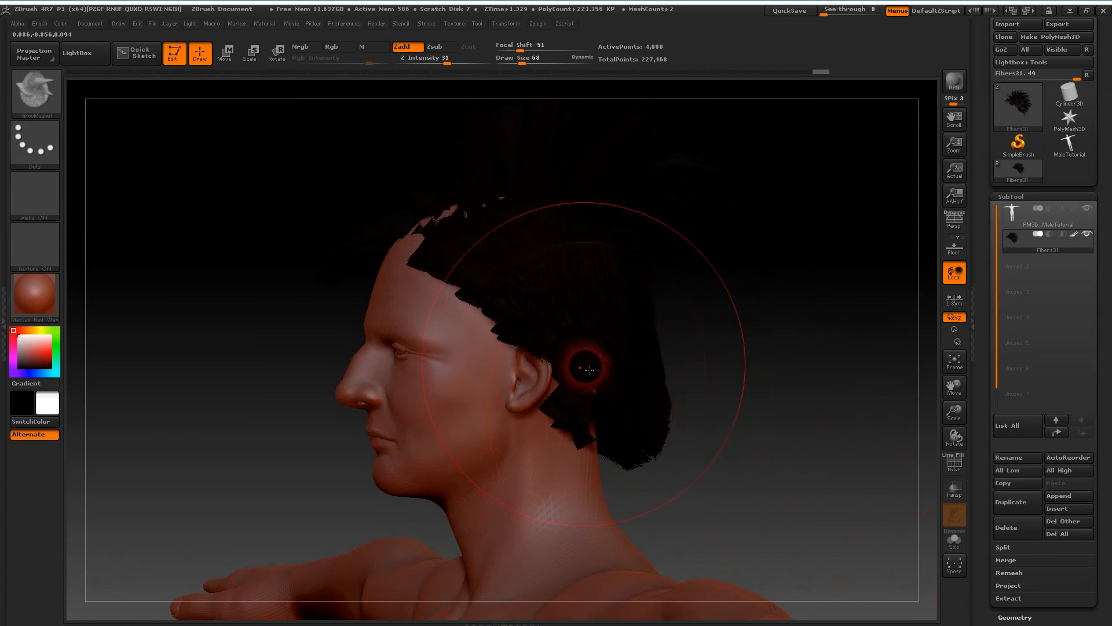
drag(800, 435, 546, 422)
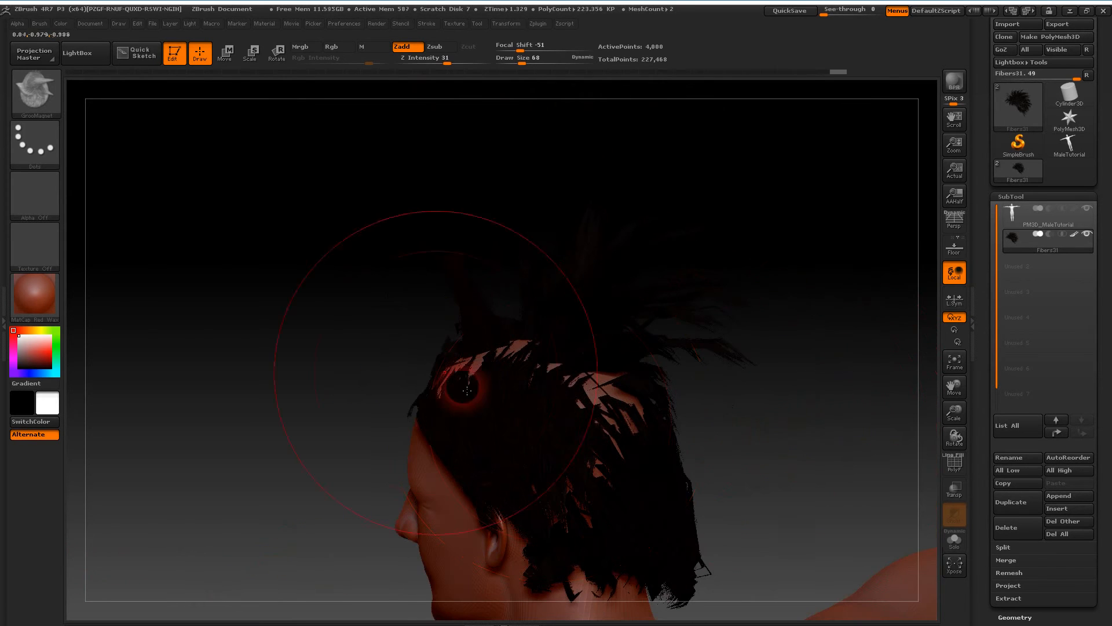
Step: Switch to the GroomHairLong brush at draw size 37 and comb the left-side fibers down and back
click(35, 93)
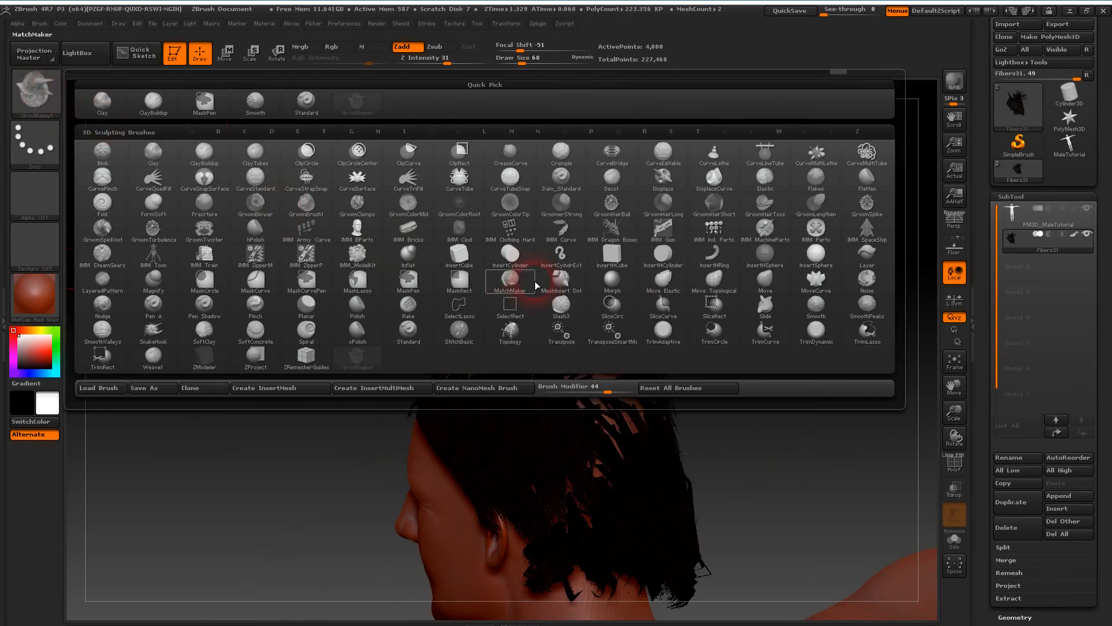
click(667, 204)
drag(521, 51, 515, 62)
drag(338, 273, 326, 270)
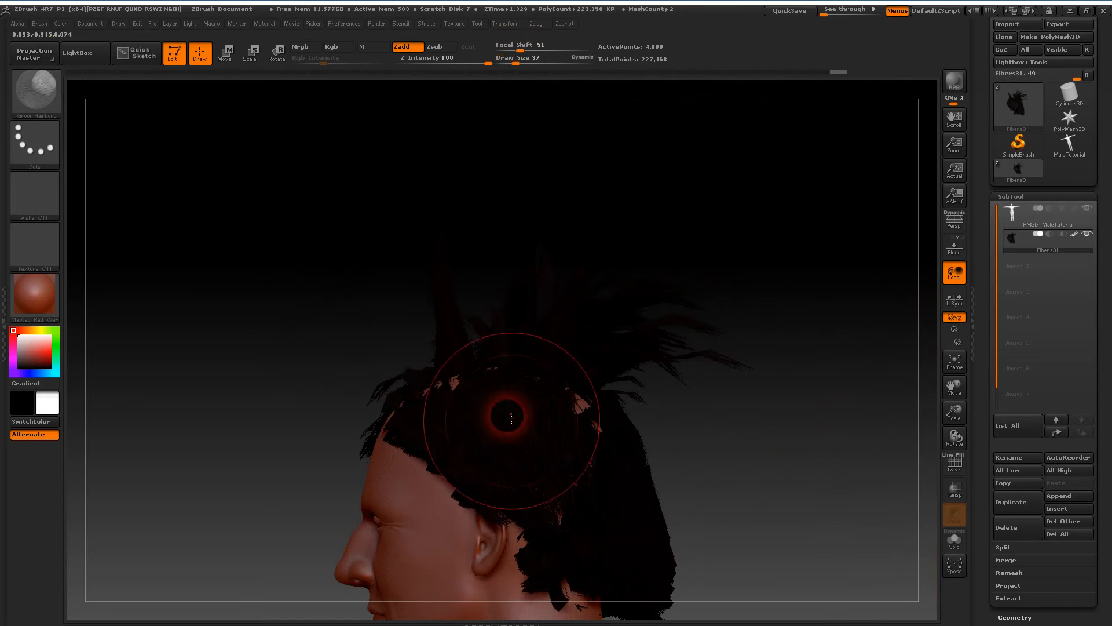
drag(790, 516, 714, 371)
drag(485, 374, 517, 463)
drag(496, 424, 580, 467)
mouse_move(559, 298)
mouse_down()
mouse_move(543, 411)
mouse_move(591, 437)
mouse_up()
Step: Comb the top and front fibers sideways toward the model's right side with the GroomHairLong brush
mouse_move(688, 442)
mouse_down()
mouse_move(598, 463)
mouse_move(559, 450)
mouse_up()
mouse_move(715, 375)
mouse_down()
mouse_move(773, 369)
mouse_move(784, 437)
mouse_move(782, 397)
mouse_move(705, 429)
mouse_up()
drag(738, 331, 649, 290)
drag(536, 284, 394, 366)
drag(525, 313, 461, 371)
mouse_move(542, 333)
mouse_down()
mouse_move(568, 359)
mouse_move(609, 374)
mouse_up()
drag(741, 363, 693, 396)
mouse_move(565, 280)
mouse_down()
mouse_move(461, 299)
mouse_move(395, 335)
mouse_up()
drag(542, 308, 441, 434)
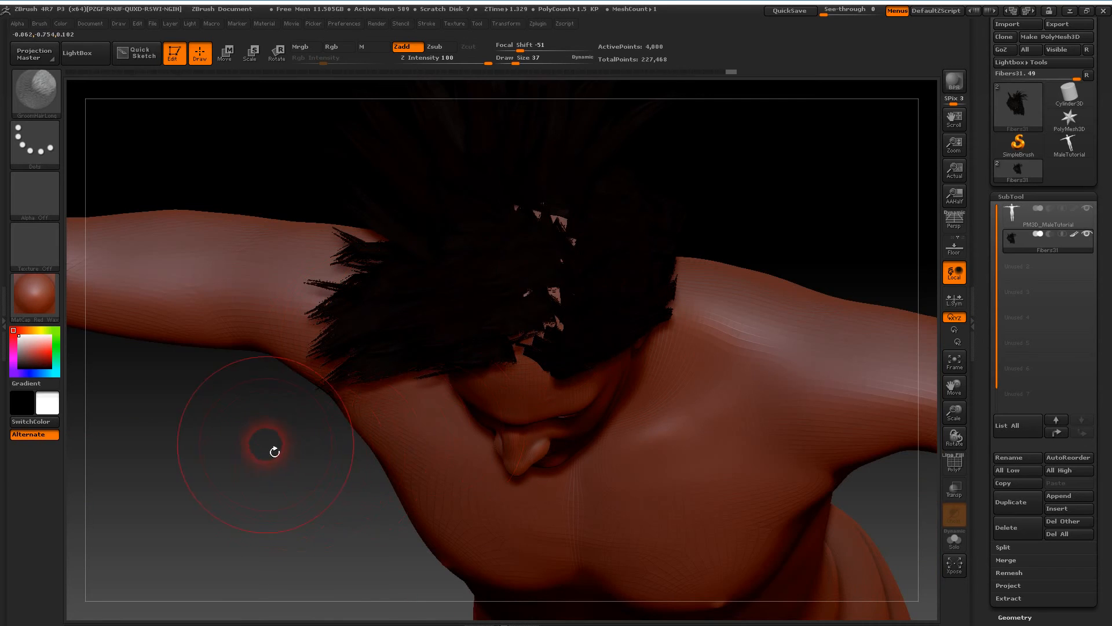
drag(274, 451, 235, 601)
drag(794, 367, 685, 464)
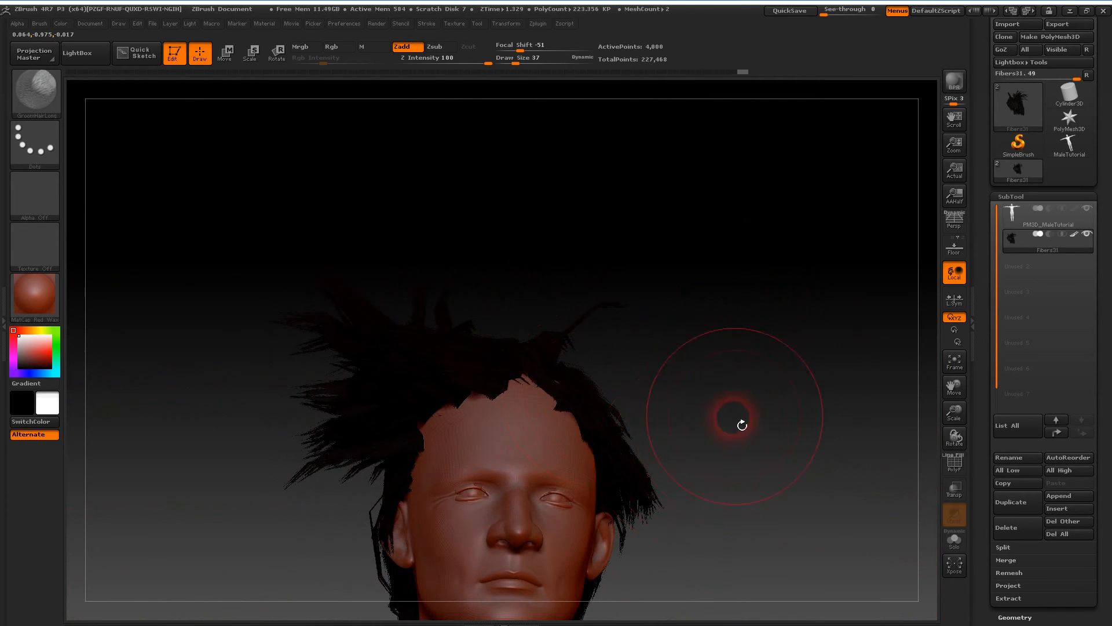
Step: Draw the fibers on the head's right side down toward the nape, undoing one stroke along the way
drag(742, 425, 671, 442)
drag(423, 482, 462, 476)
mouse_move(759, 395)
mouse_down()
mouse_move(771, 328)
mouse_move(816, 351)
mouse_move(723, 435)
mouse_up()
mouse_move(481, 306)
mouse_down()
mouse_move(496, 368)
mouse_move(479, 422)
mouse_move(405, 504)
mouse_move(404, 565)
mouse_up()
key(ctrl)
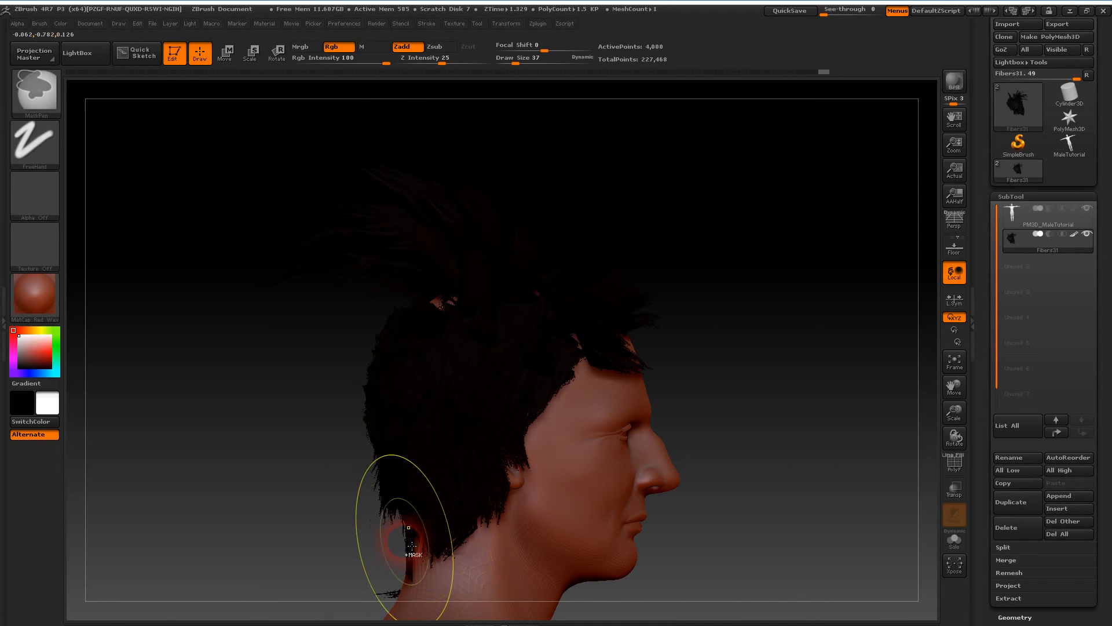
key(ctrl+z)
drag(380, 564, 395, 584)
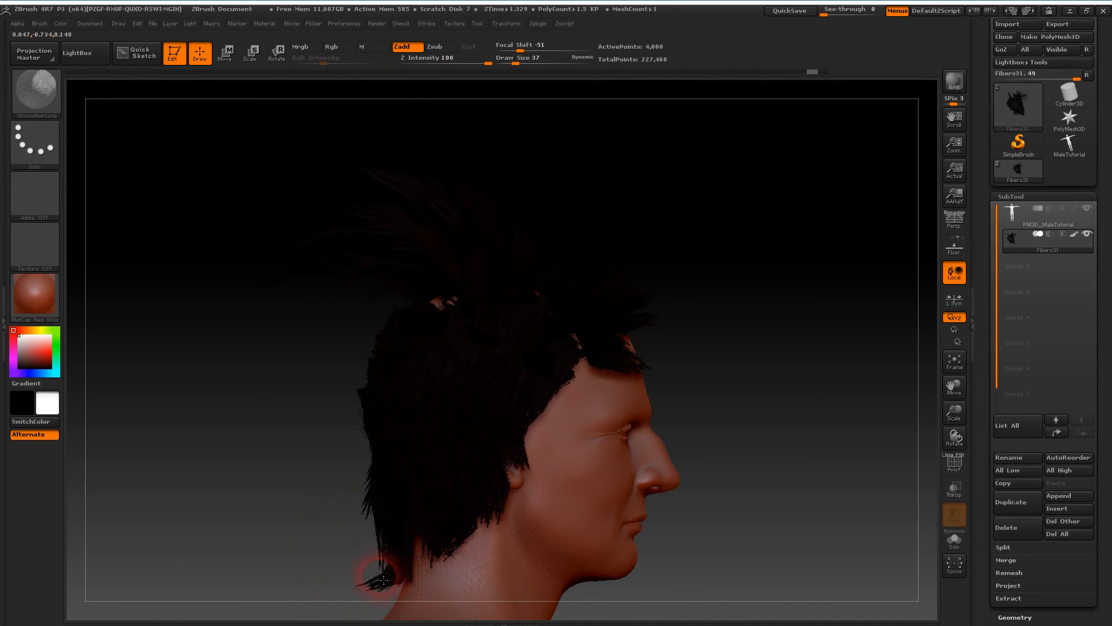
mouse_move(359, 486)
mouse_down()
mouse_move(425, 331)
mouse_move(412, 360)
mouse_move(449, 371)
mouse_up()
mouse_move(348, 399)
mouse_down()
mouse_move(307, 397)
mouse_move(335, 409)
mouse_move(422, 261)
mouse_up()
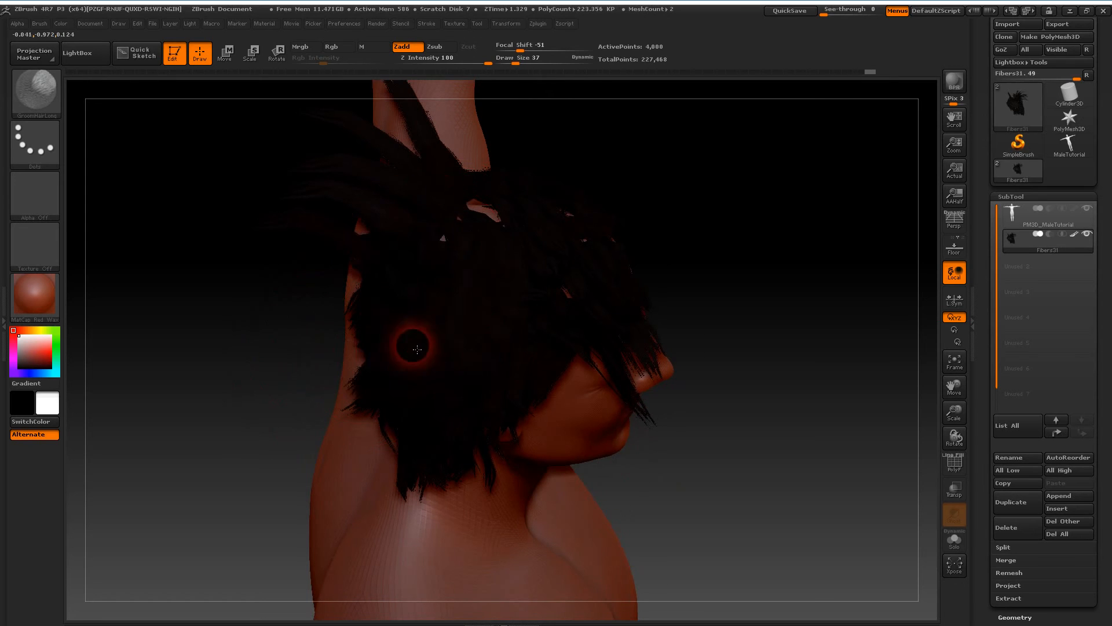
Step: Comb the fibers behind the right ear and at the rear of the head downward
mouse_move(554, 363)
shift+mouse_down()
mouse_move(760, 279)
mouse_move(782, 296)
mouse_move(452, 278)
shift+mouse_up()
mouse_move(460, 330)
mouse_down()
mouse_move(458, 379)
mouse_move(432, 448)
mouse_up()
drag(380, 388, 366, 534)
mouse_move(704, 276)
mouse_down()
mouse_move(715, 293)
mouse_move(660, 322)
mouse_up()
mouse_move(351, 383)
mouse_down()
mouse_move(397, 365)
mouse_move(496, 472)
mouse_move(709, 333)
mouse_move(737, 368)
mouse_move(504, 380)
mouse_up()
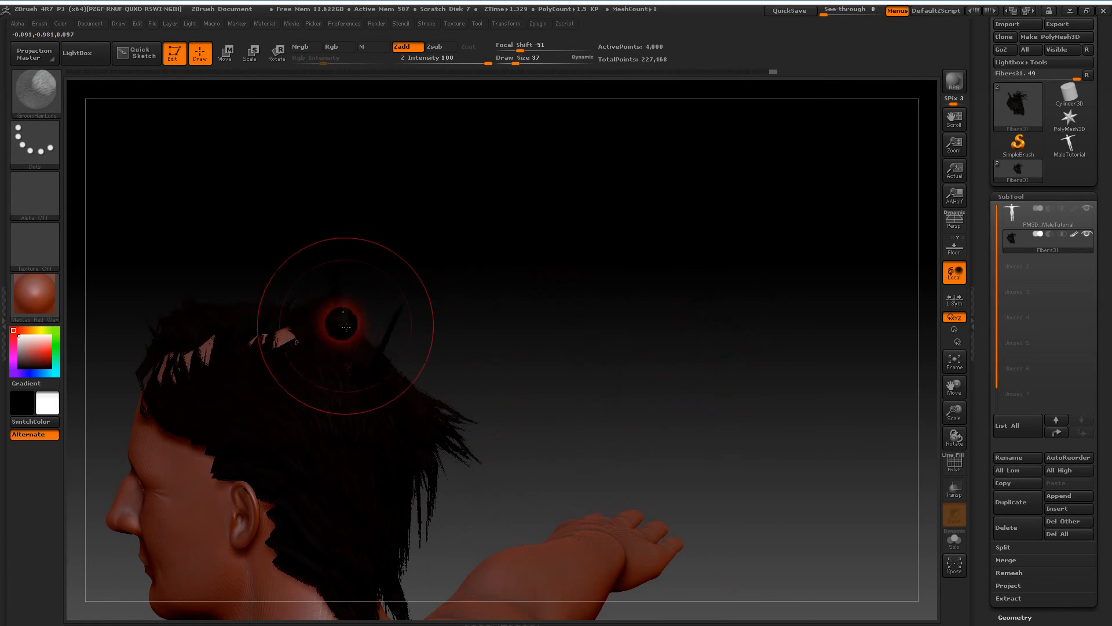
Step: Comb the raised crown fibers down the back of the head to the nape and check the hair from several sides
drag(345, 327, 383, 398)
mouse_move(327, 297)
mouse_down()
mouse_move(405, 349)
mouse_move(405, 412)
mouse_up()
mouse_move(525, 392)
mouse_down()
mouse_move(495, 377)
mouse_move(502, 358)
mouse_move(697, 265)
mouse_up()
drag(447, 253, 425, 411)
mouse_move(352, 261)
mouse_down()
mouse_move(450, 427)
mouse_move(498, 467)
mouse_up()
drag(380, 459, 421, 480)
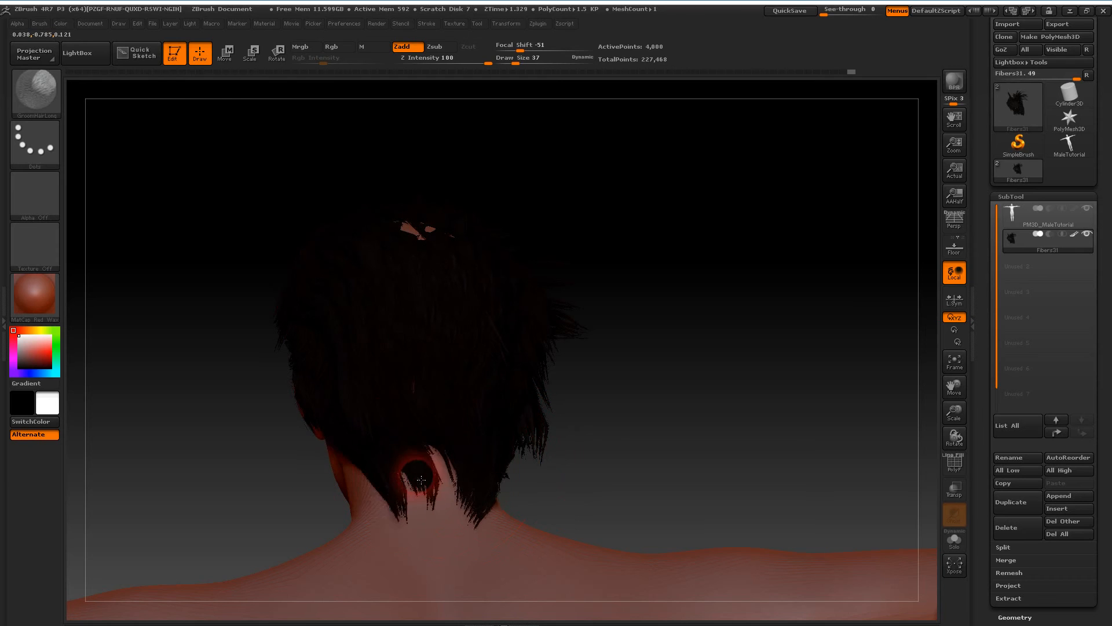
mouse_move(580, 473)
mouse_down()
mouse_move(655, 414)
mouse_move(522, 249)
mouse_up()
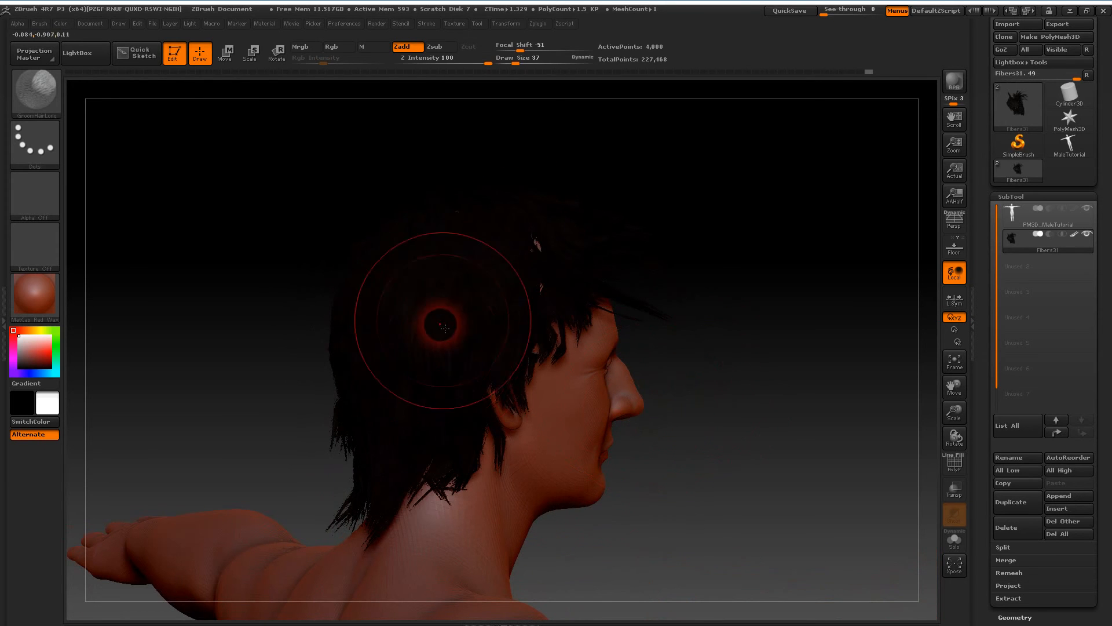
mouse_move(708, 279)
mouse_down()
mouse_move(718, 387)
mouse_move(750, 380)
mouse_move(745, 405)
mouse_up()
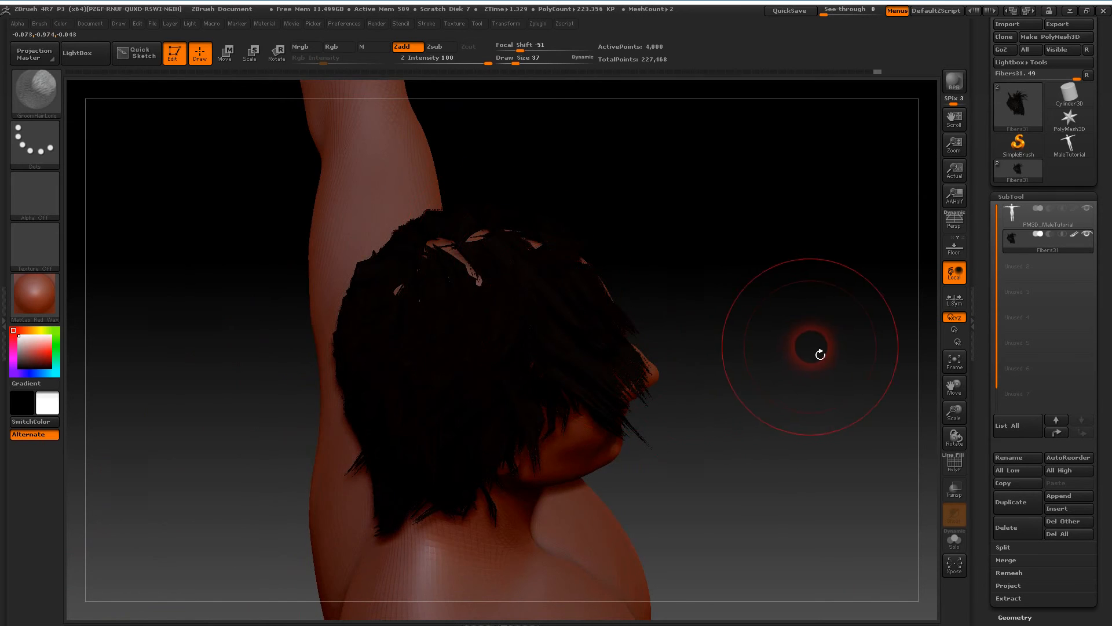
drag(827, 354, 797, 290)
drag(819, 342, 738, 351)
mouse_move(853, 371)
mouse_down()
mouse_move(693, 300)
mouse_move(762, 268)
mouse_move(658, 347)
mouse_move(651, 398)
mouse_move(643, 383)
mouse_move(731, 329)
mouse_up()
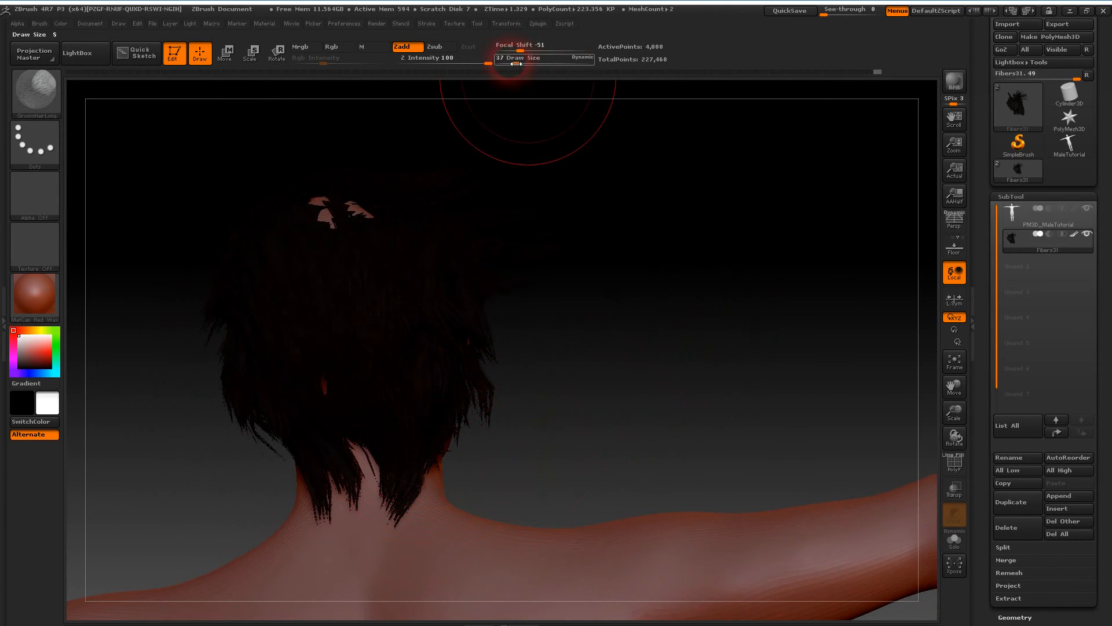
Step: Set the draw size to 19 and comb fibers over the gaps at the nape and the bare patches on the crown
drag(518, 63, 517, 64)
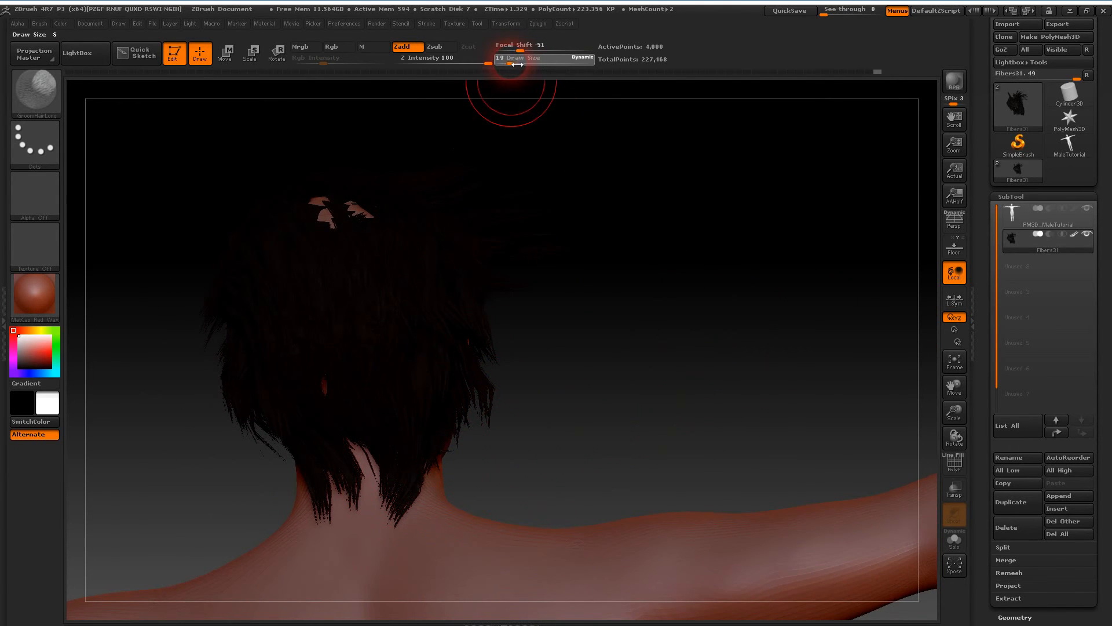
mouse_move(403, 456)
mouse_down()
mouse_move(347, 460)
mouse_move(359, 476)
mouse_move(443, 467)
mouse_up()
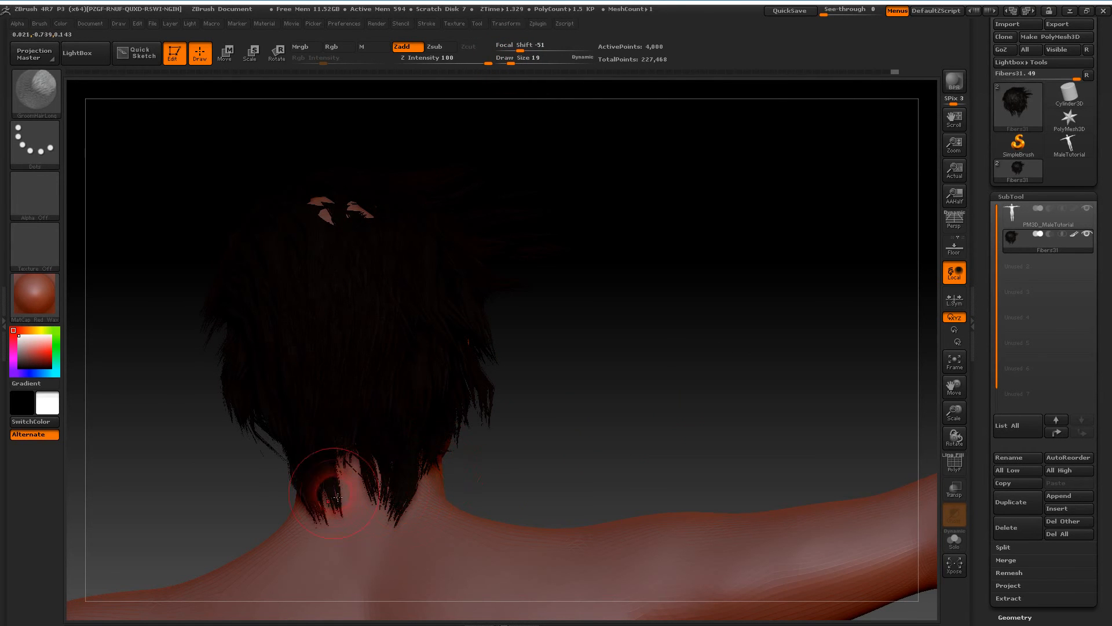
drag(682, 415, 699, 382)
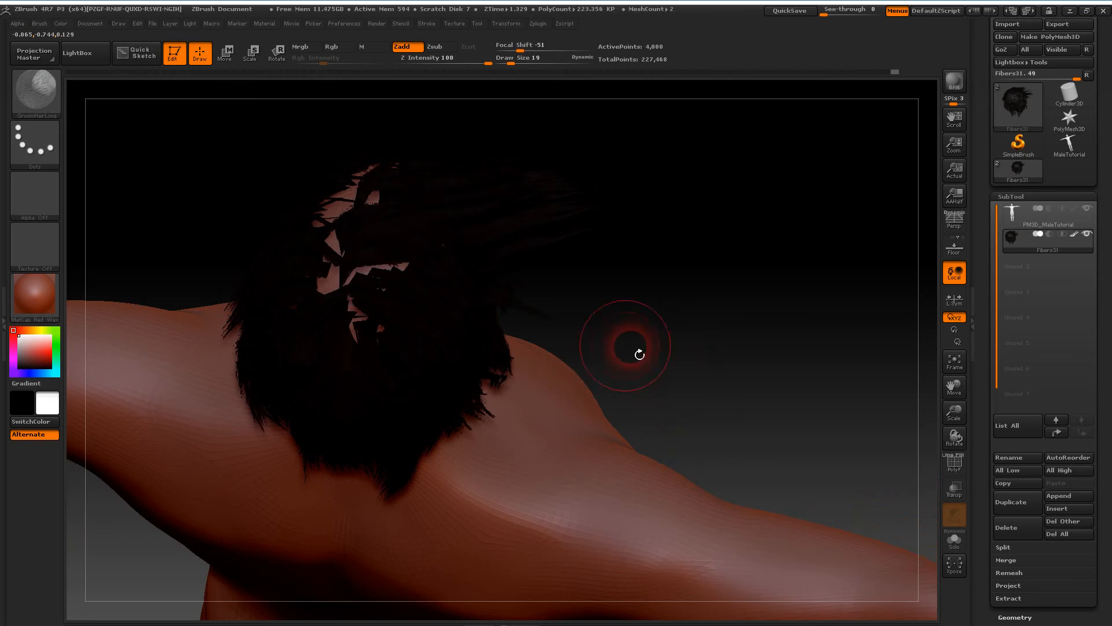
mouse_move(342, 253)
mouse_down()
mouse_move(394, 301)
mouse_move(400, 272)
mouse_move(418, 304)
mouse_up()
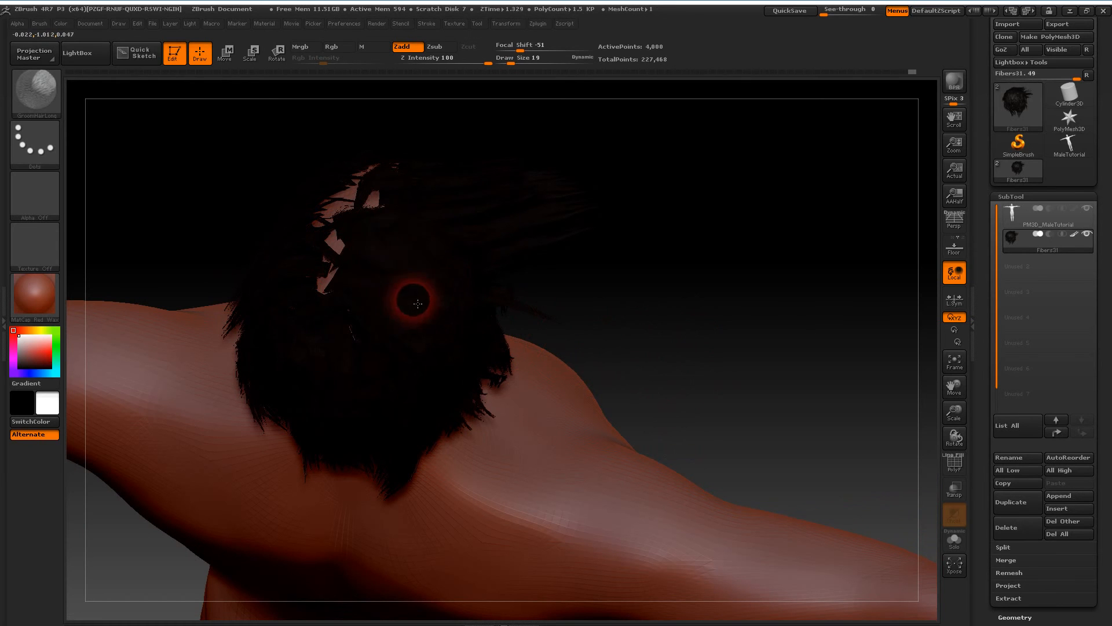
drag(608, 367, 393, 286)
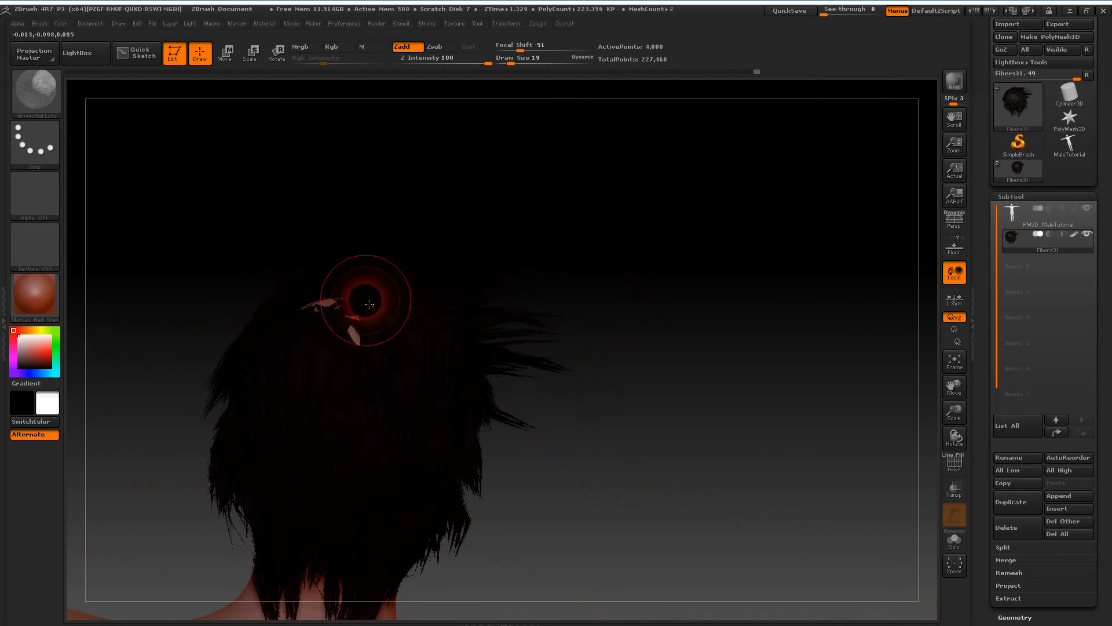
mouse_move(636, 405)
mouse_down()
mouse_move(692, 369)
mouse_move(541, 394)
mouse_up()
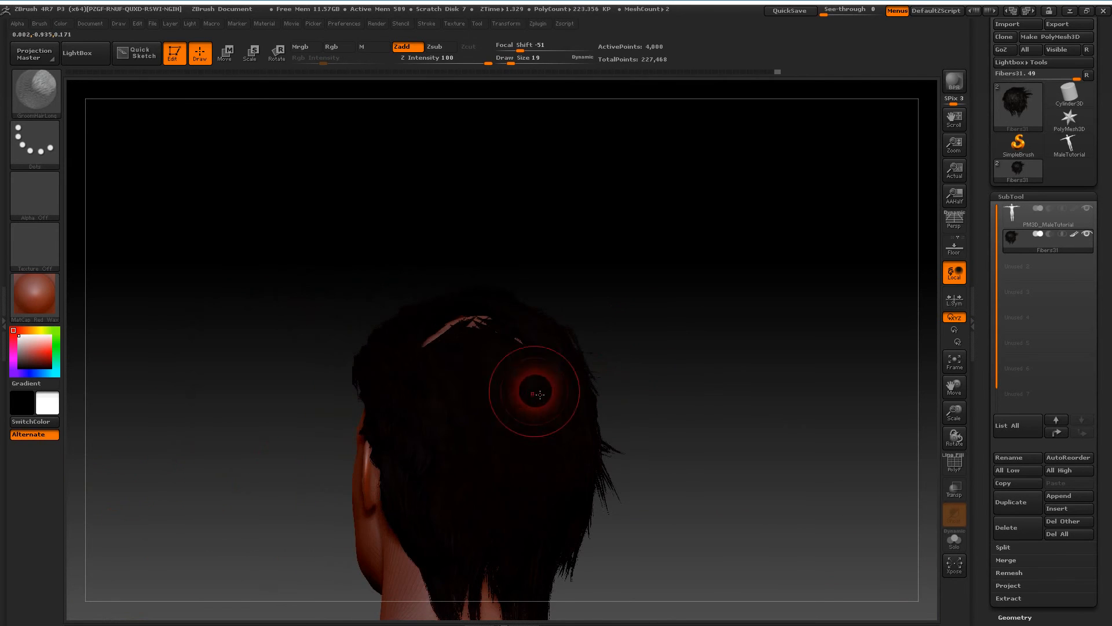
Step: Comb the fibers on the crown and the head's right side over the remaining scalp gaps
mouse_move(417, 467)
mouse_down()
mouse_move(296, 400)
mouse_move(417, 390)
mouse_move(557, 399)
mouse_move(398, 389)
mouse_up()
drag(487, 452, 502, 303)
drag(641, 284, 529, 442)
drag(411, 425, 335, 378)
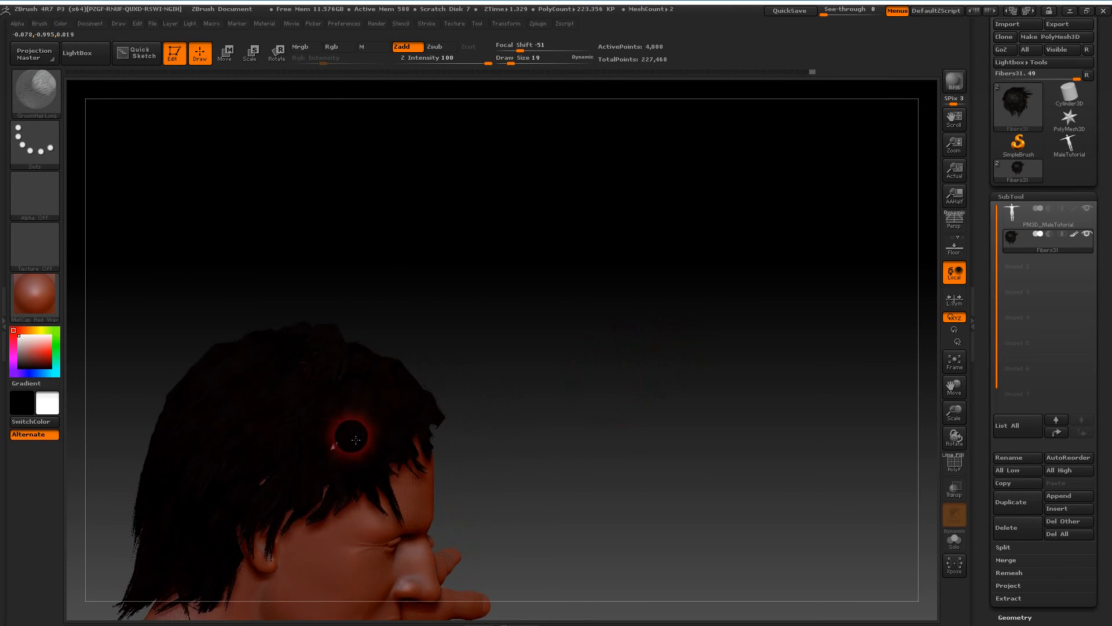
drag(576, 410, 538, 355)
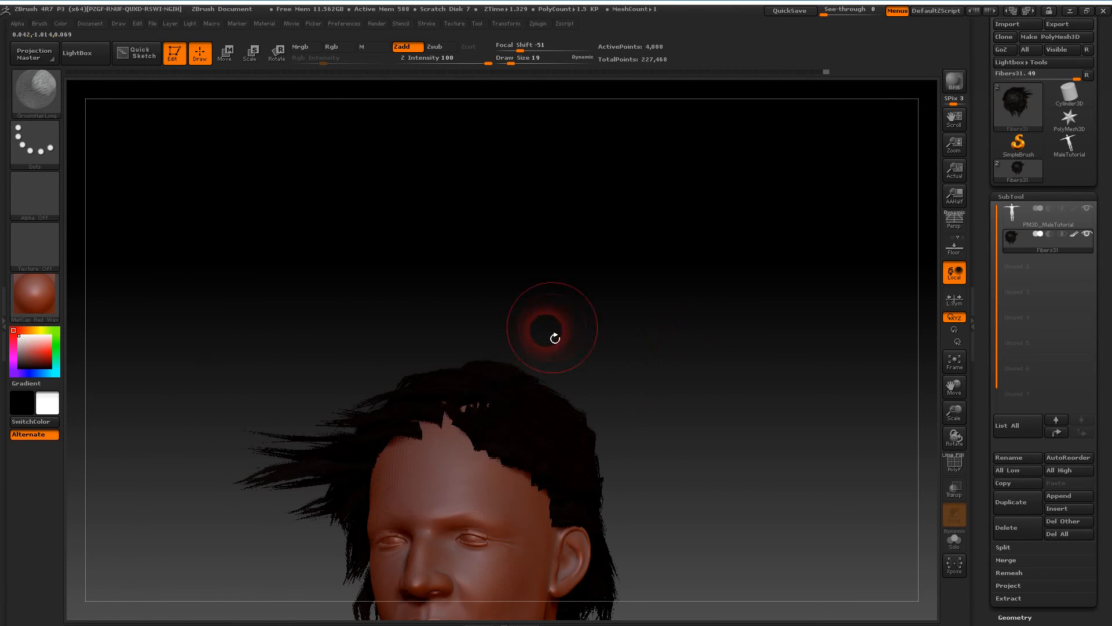
Step: Groom the fibers along the forehead hairline, the parting and the model's left temple to cover exposed scalp
drag(713, 390, 666, 338)
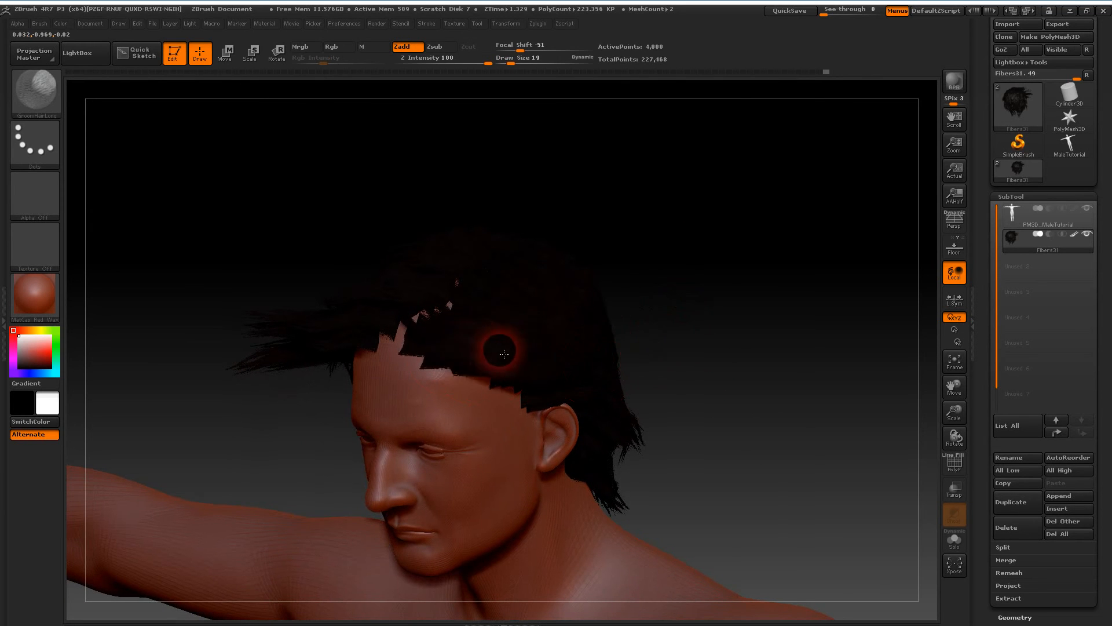
drag(728, 365, 472, 333)
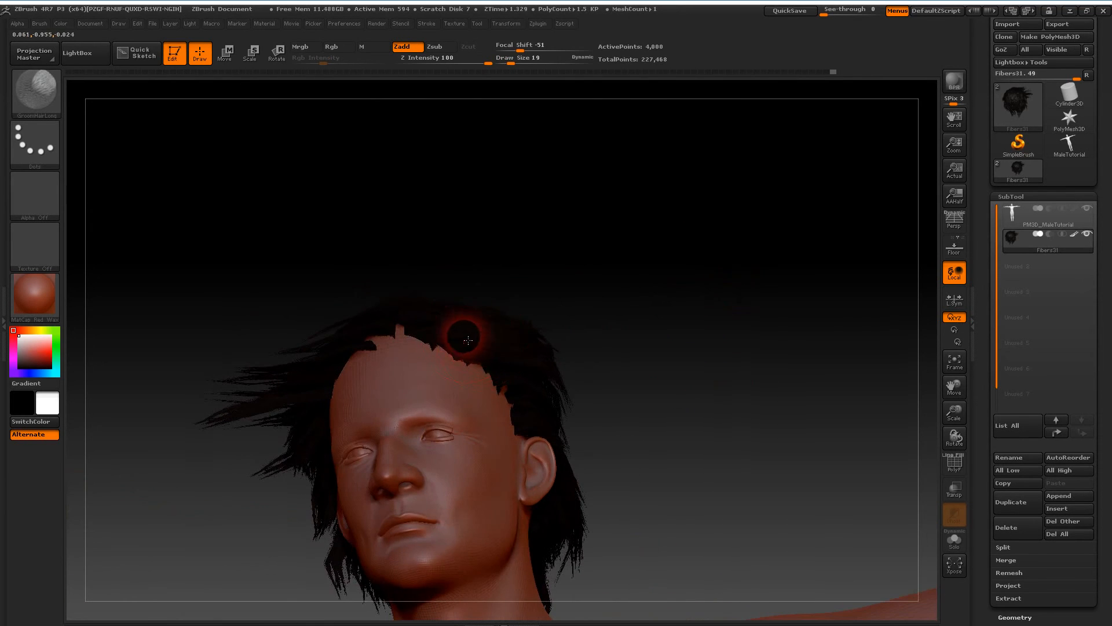
drag(671, 310, 514, 330)
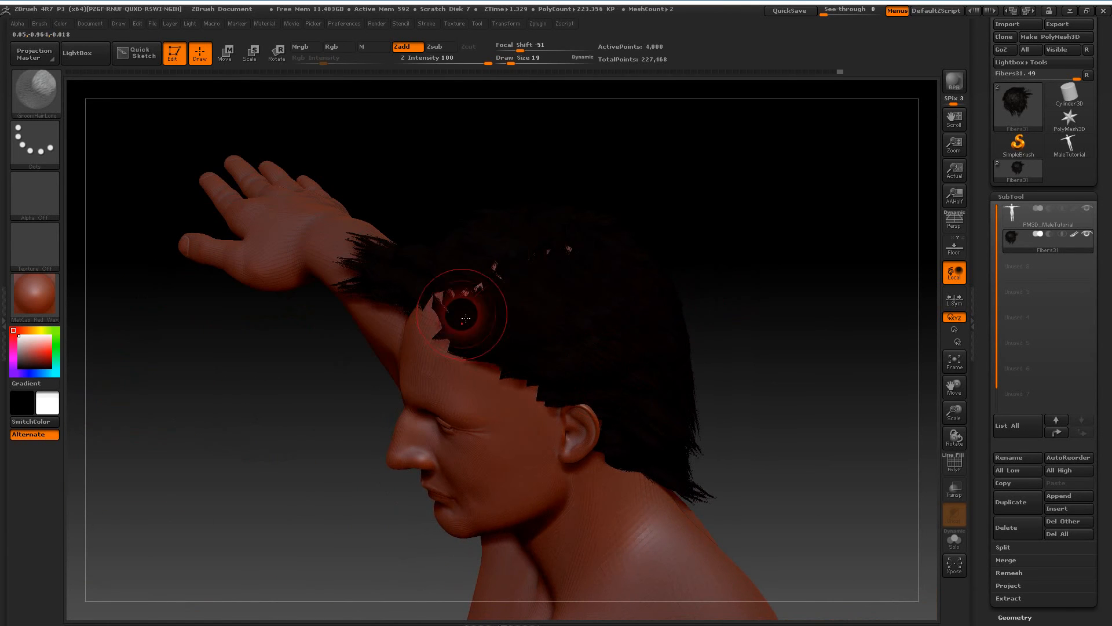
drag(784, 335, 628, 288)
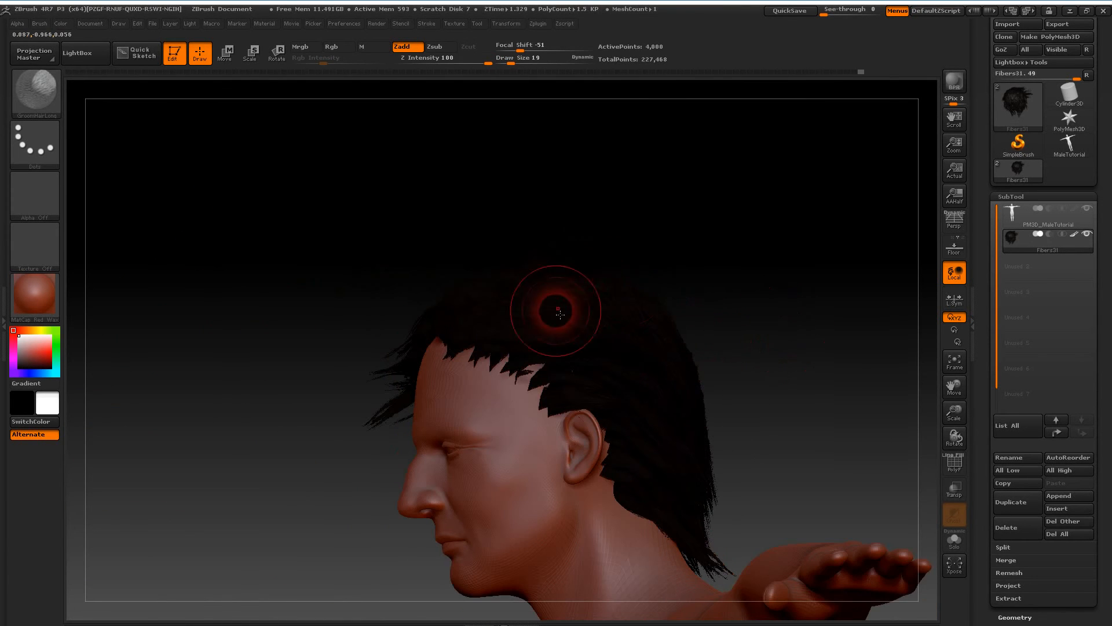
mouse_move(718, 313)
mouse_down()
mouse_move(762, 313)
mouse_move(733, 322)
mouse_move(561, 303)
mouse_up()
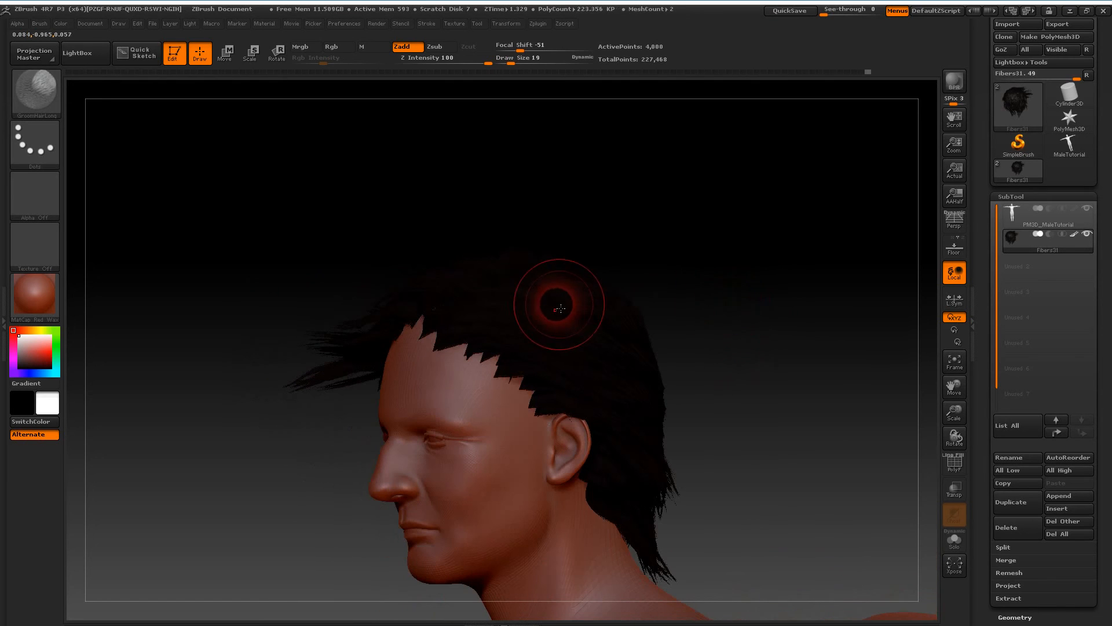
drag(713, 405, 621, 318)
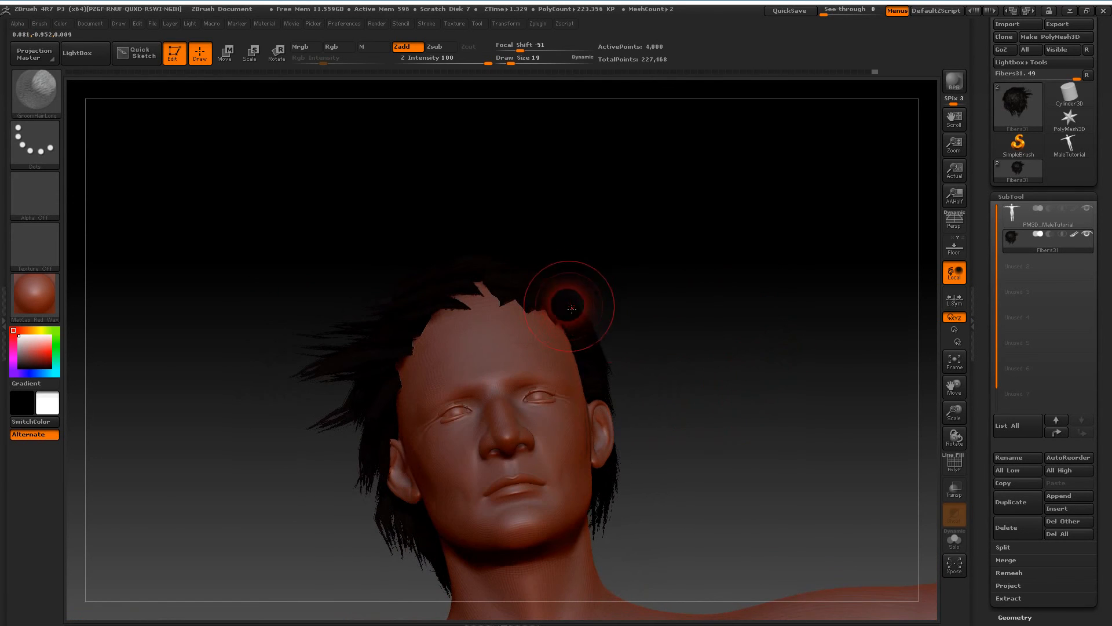
drag(747, 385, 737, 397)
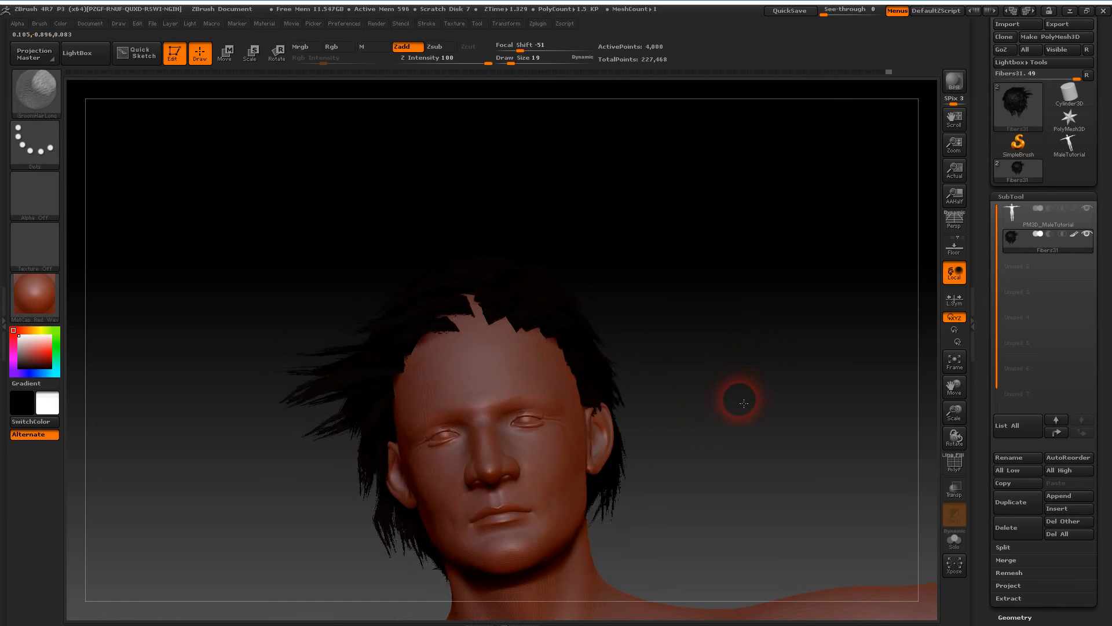
Step: Touch up the fibers at the model's right front hairline and check the hairstyle from the side and front
mouse_move(757, 442)
mouse_down()
mouse_move(624, 345)
mouse_move(708, 319)
mouse_up()
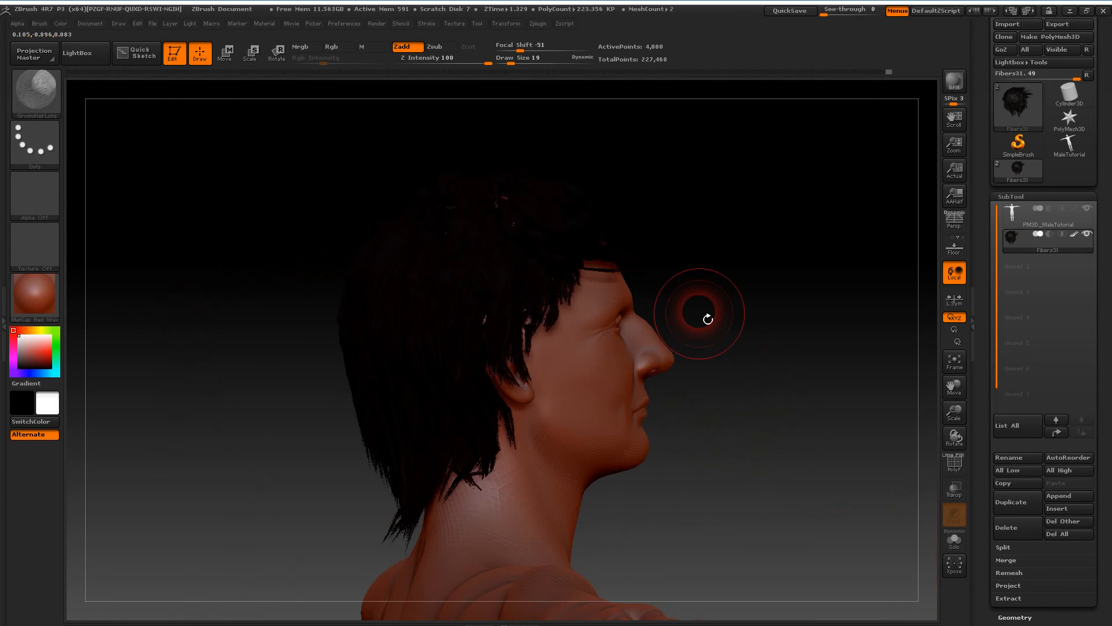
drag(751, 375, 751, 404)
mouse_move(733, 326)
mouse_down()
mouse_move(720, 422)
mouse_move(725, 268)
mouse_move(713, 370)
mouse_move(753, 323)
mouse_up()
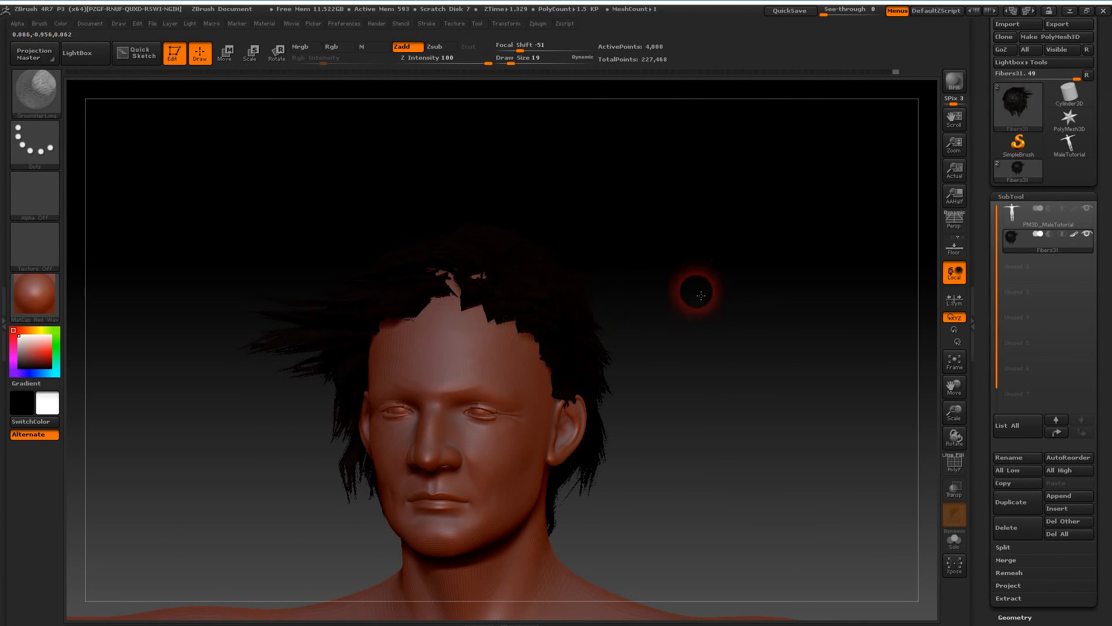
drag(698, 290, 626, 318)
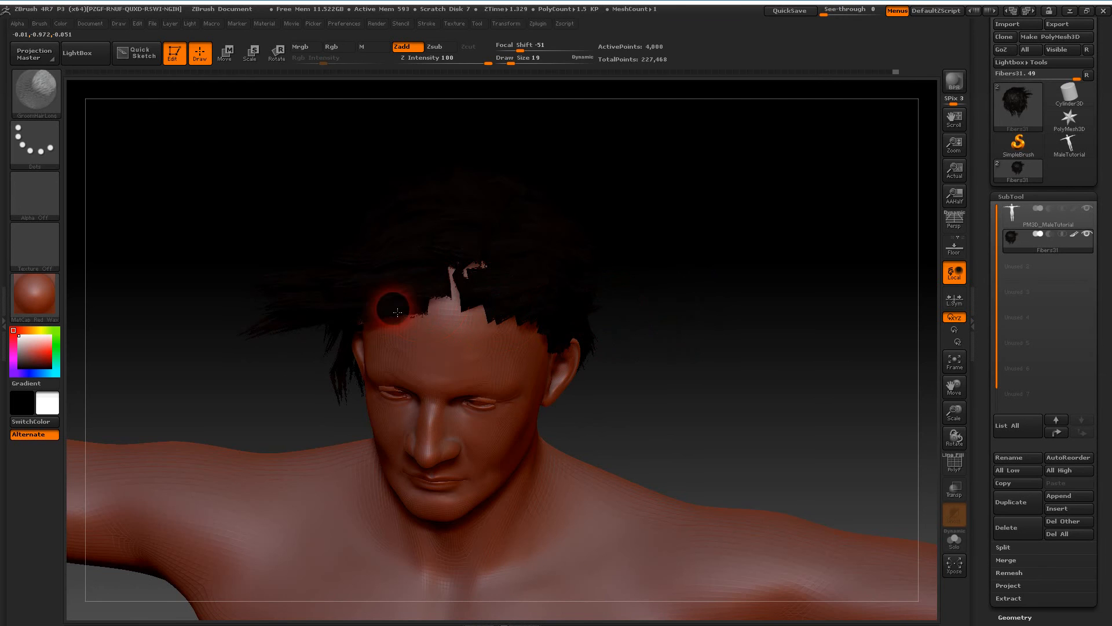
drag(720, 355, 748, 298)
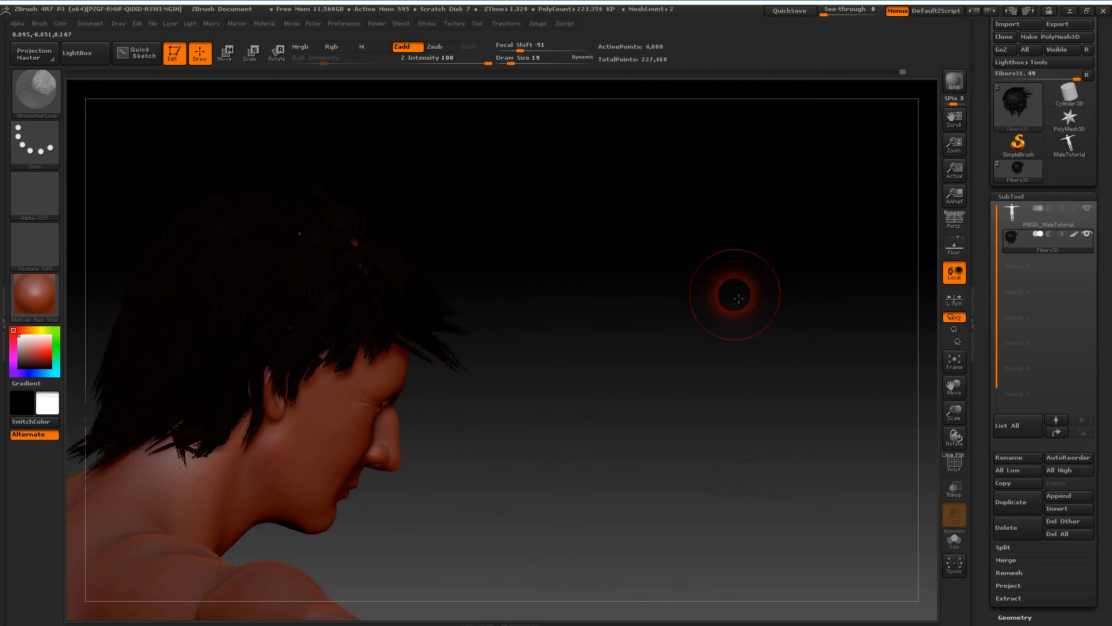
drag(458, 421, 663, 371)
drag(769, 419, 777, 388)
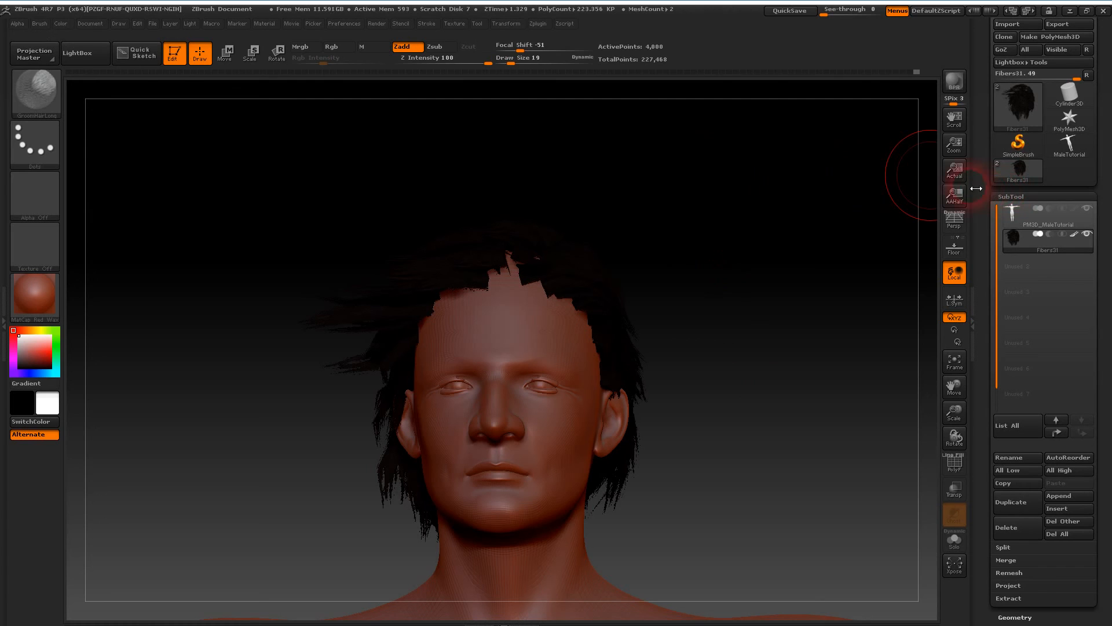
Step: Export the hair fibers in OBJ format as CC_Hair to the Tutorial folder on the desktop
drag(1109, 176, 1110, 237)
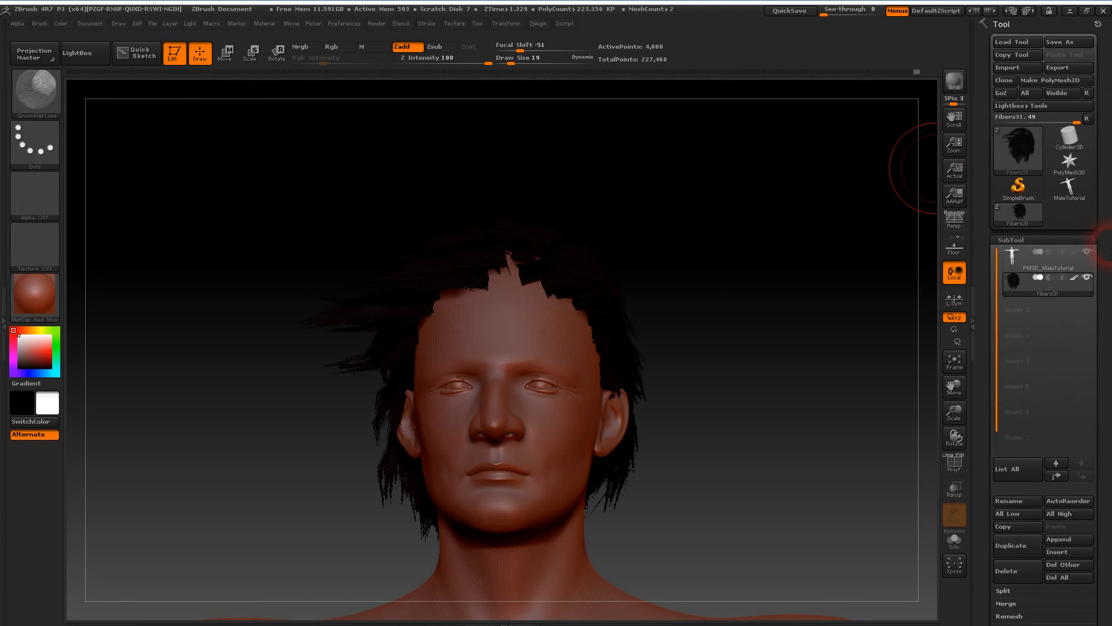
click(1071, 68)
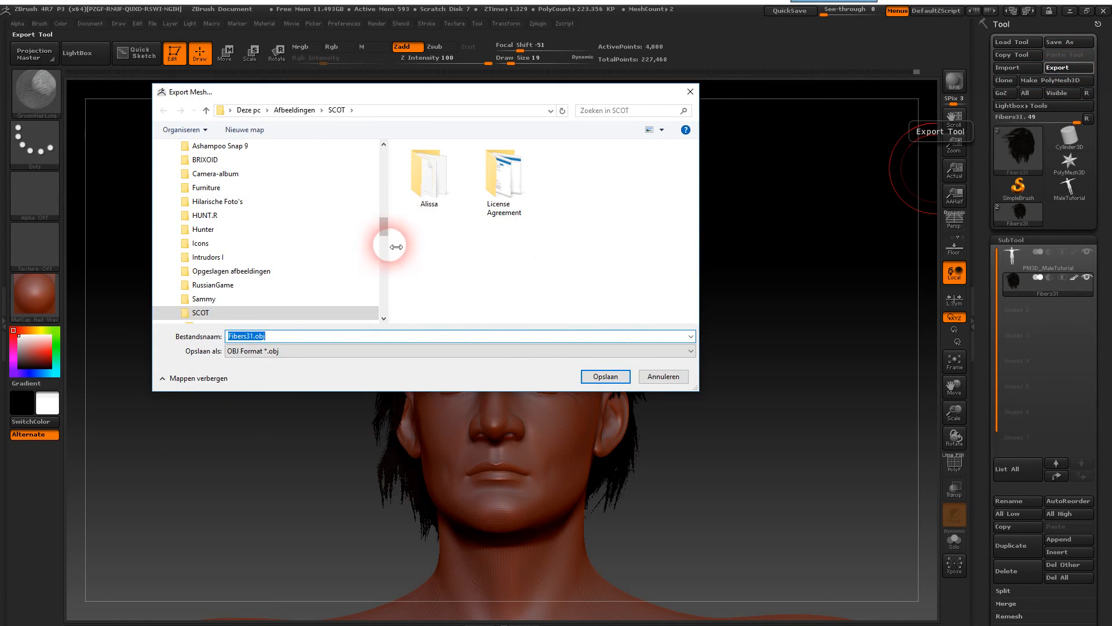
drag(381, 226, 380, 154)
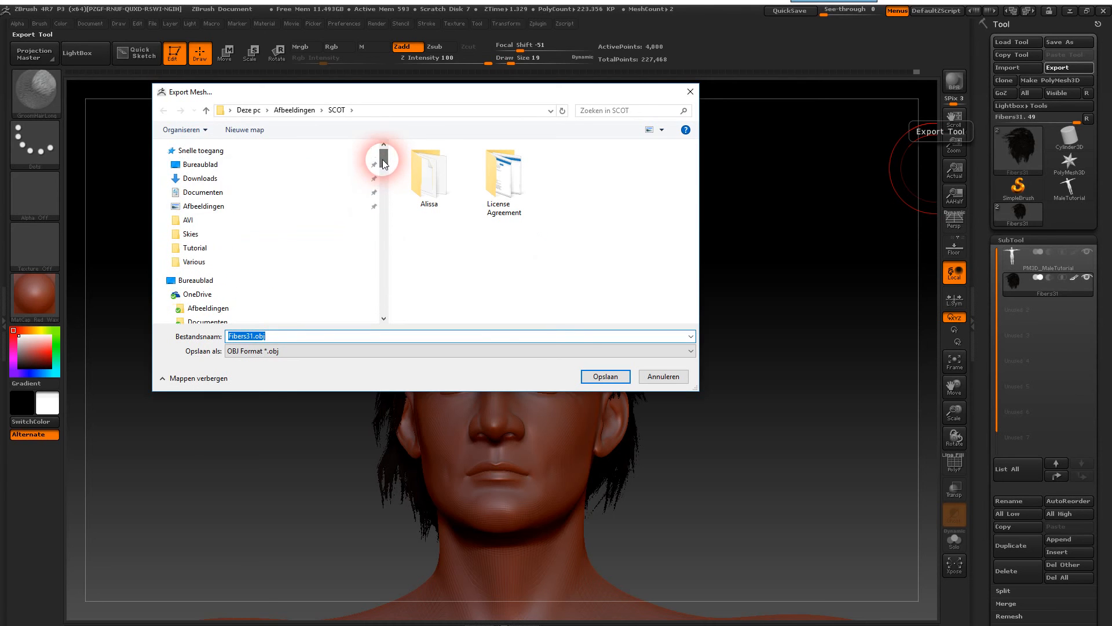
click(206, 169)
scroll(596, 219, down, 10)
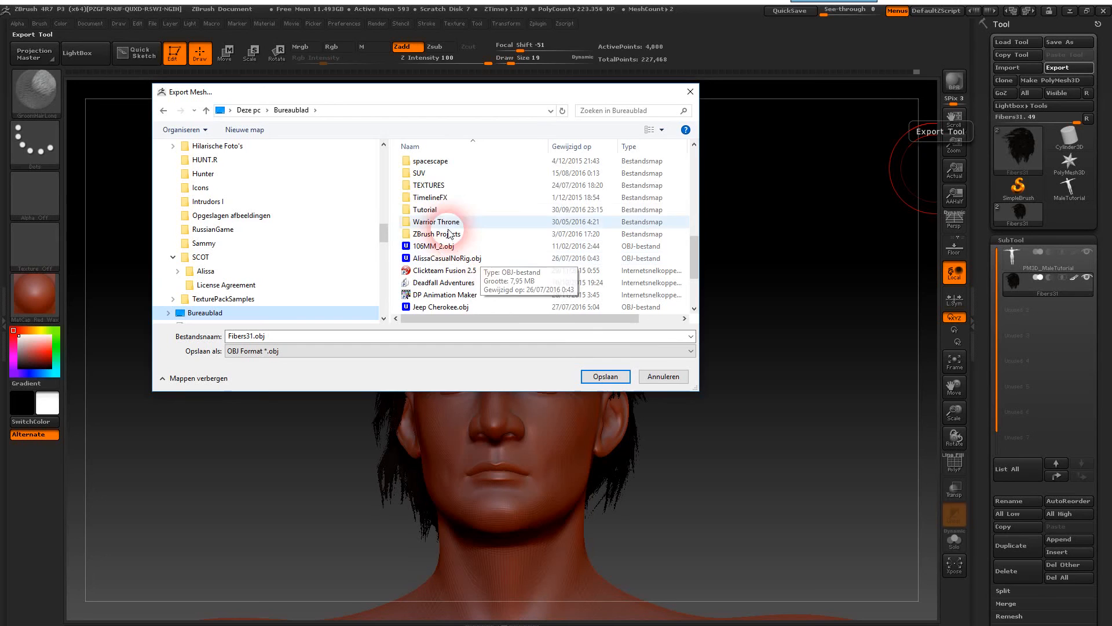
double_click(427, 210)
click(295, 334)
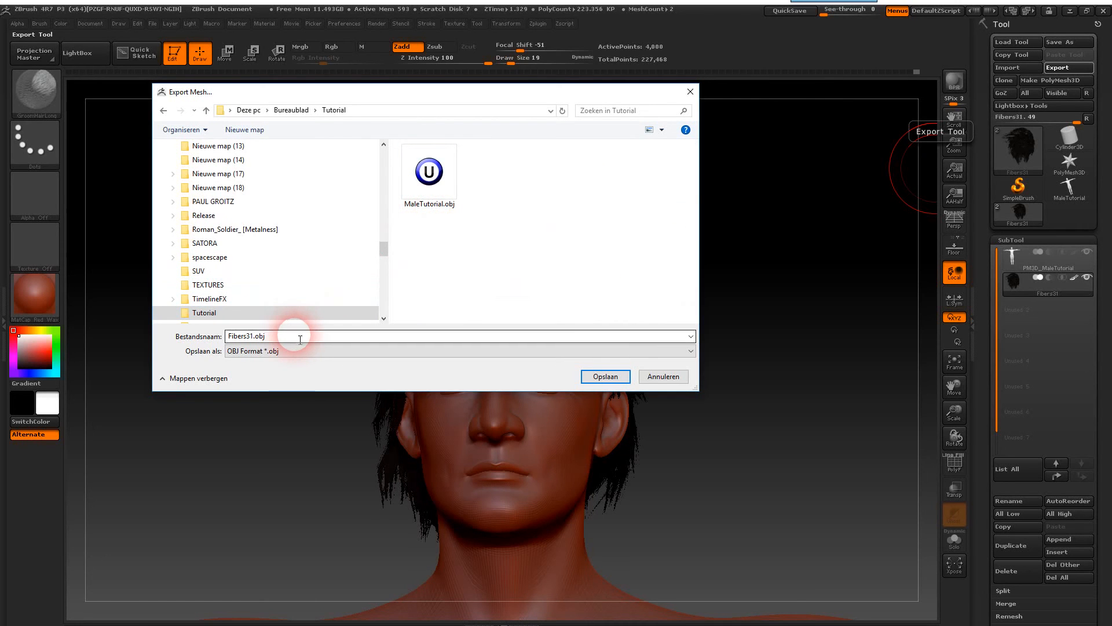
double_click(298, 341)
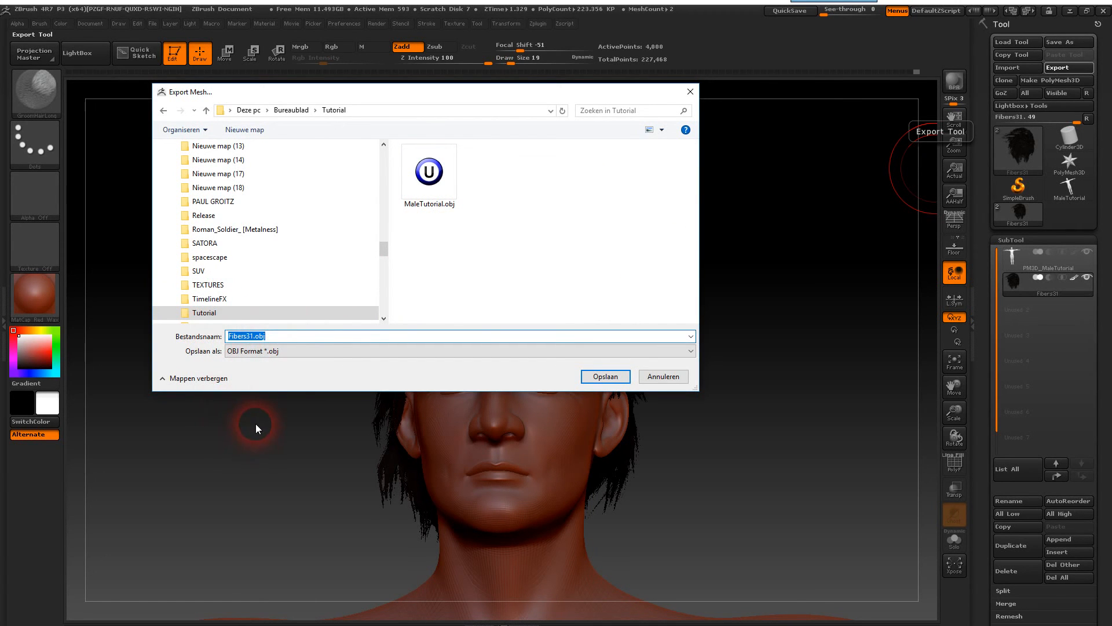
text(CC_Hair)
key(Return)
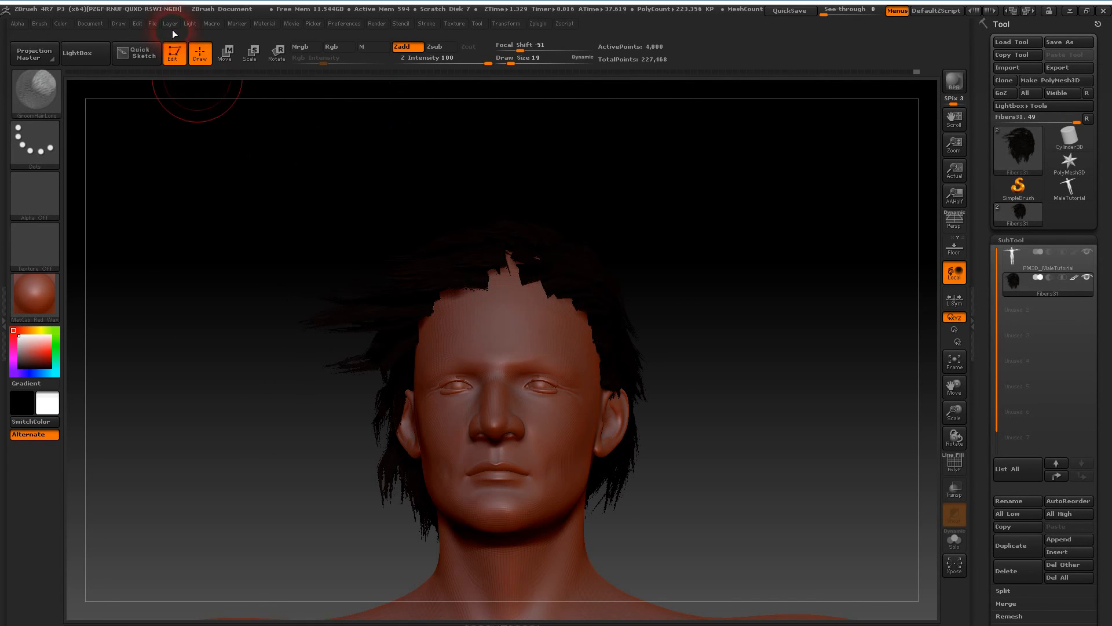
Step: Save the project as Hair in the desktop's Tutorial folder and dismiss the LightBox shortcut notice
click(154, 23)
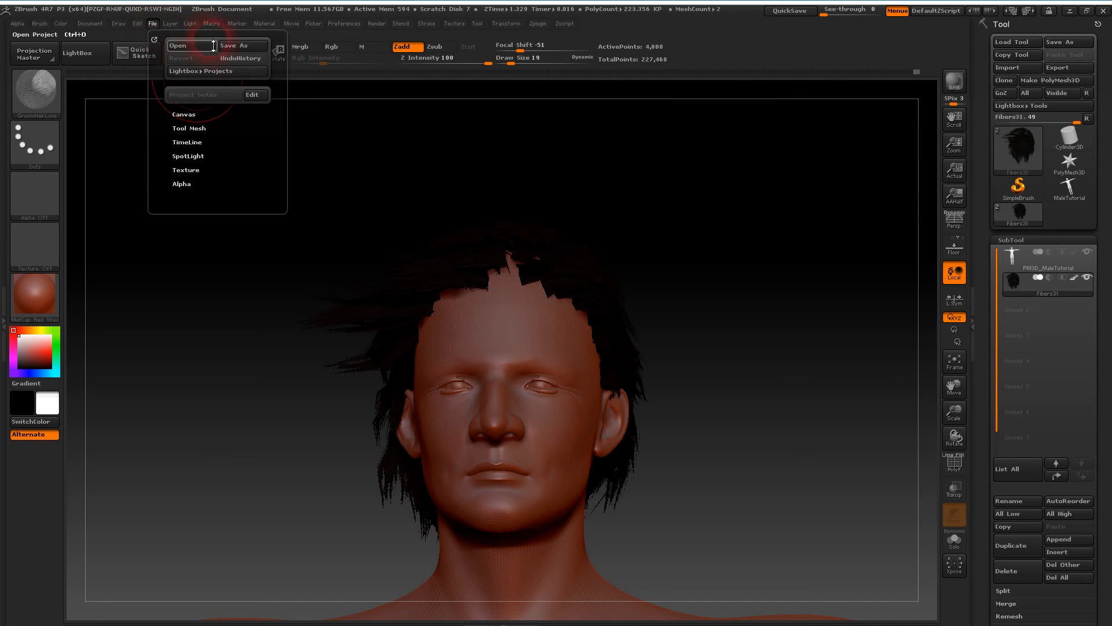
click(233, 45)
click(382, 239)
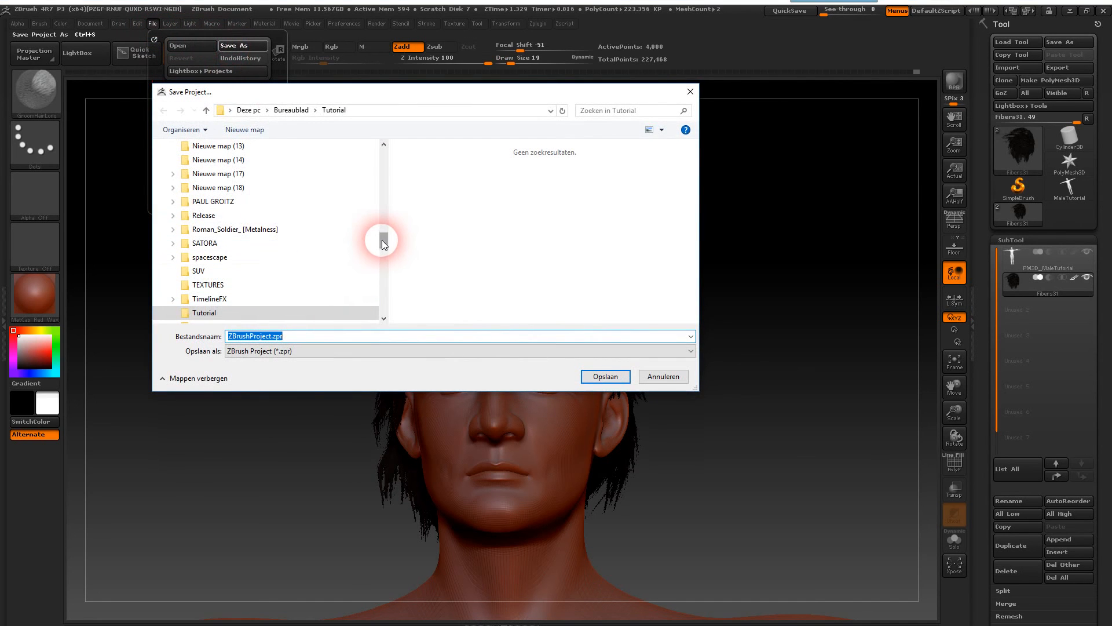
drag(384, 240, 377, 150)
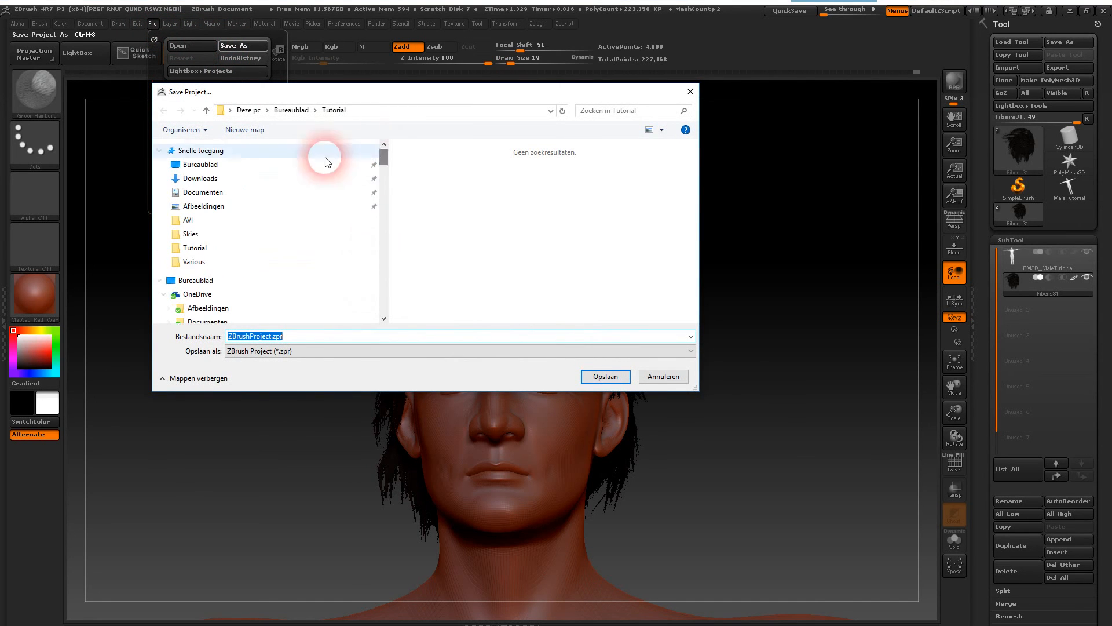
click(199, 165)
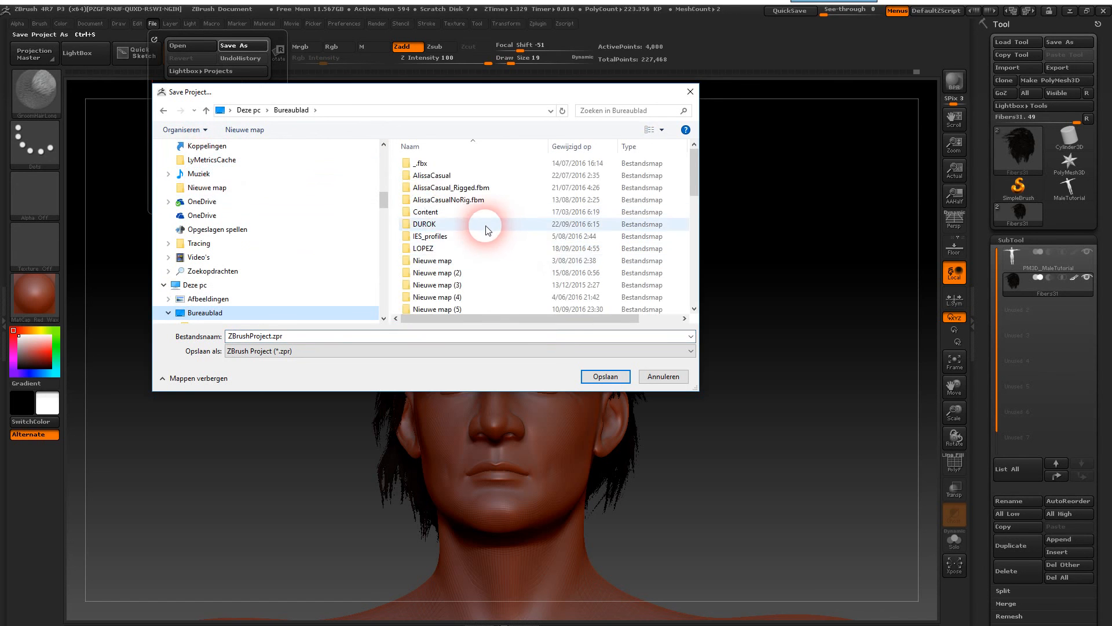
scroll(485, 229, down, 3)
scroll(485, 229, down, 4)
click(437, 246)
double_click(437, 246)
drag(311, 336, 200, 339)
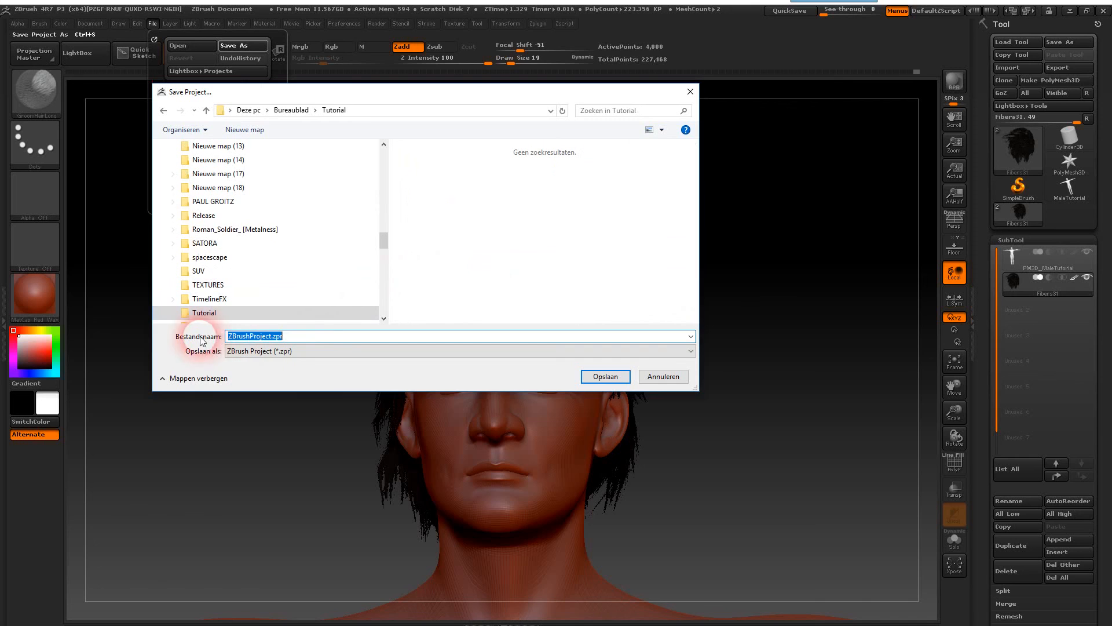
text(Hair)
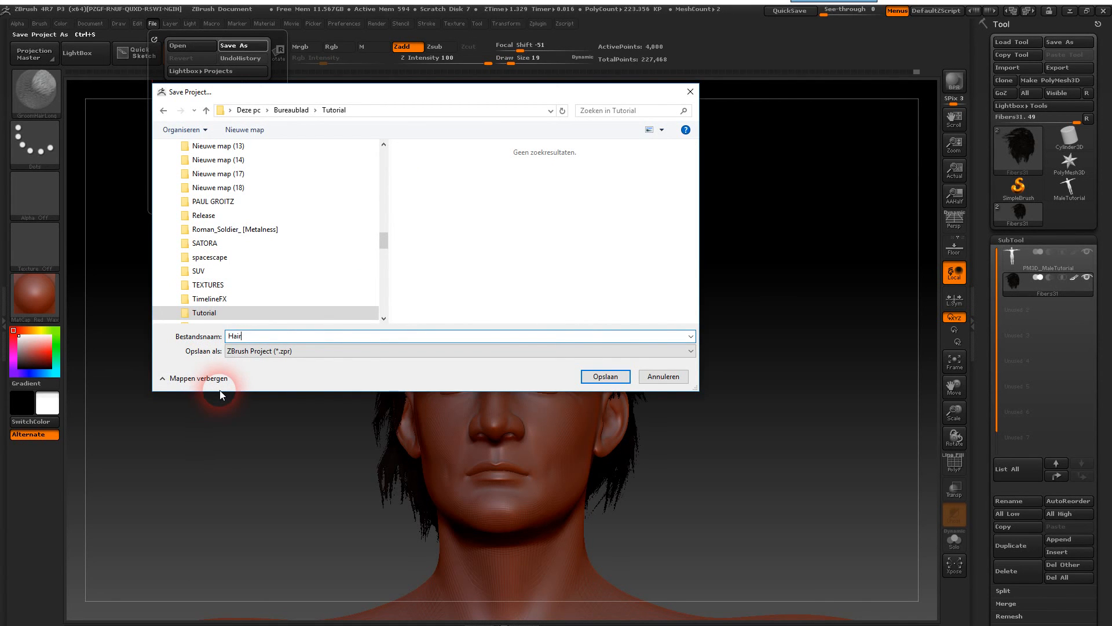
key(Return)
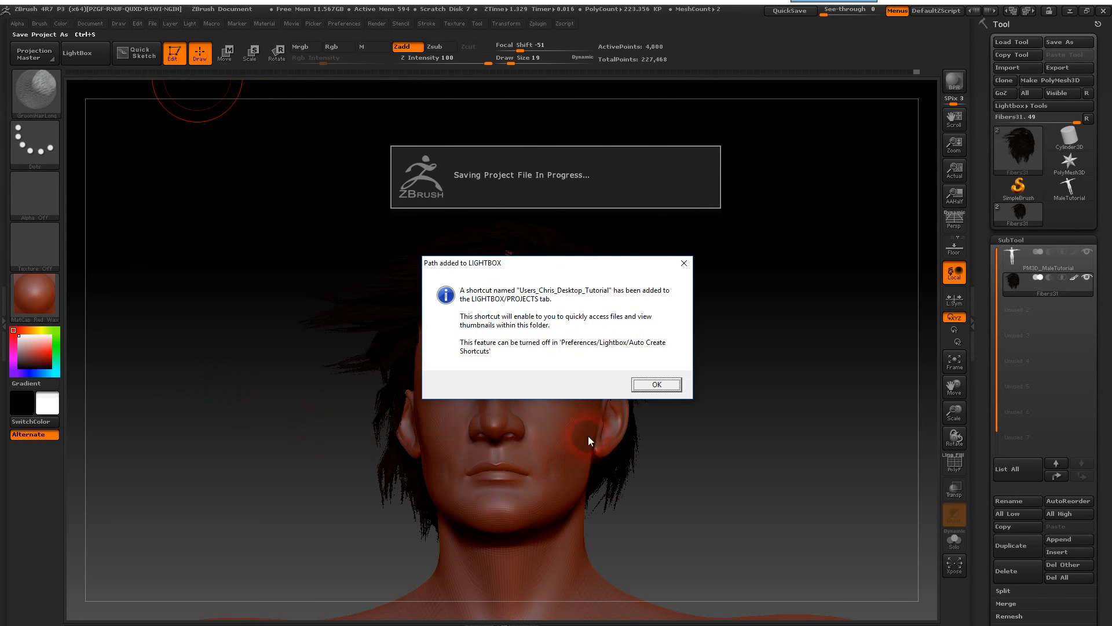
click(655, 385)
drag(777, 315, 788, 358)
drag(755, 436, 762, 330)
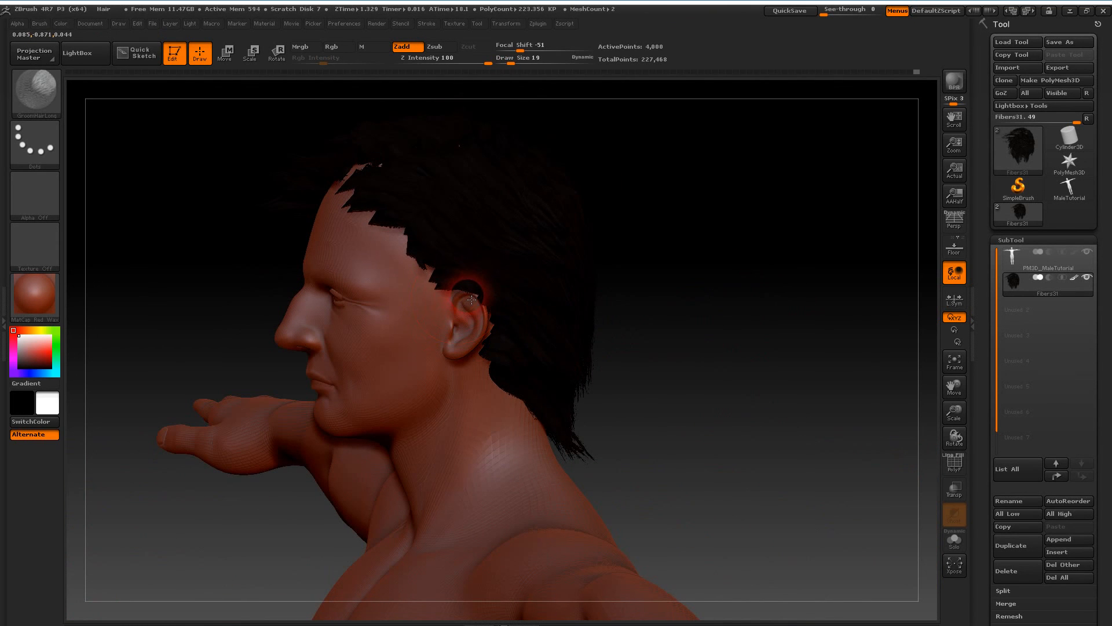
Step: Examine the fibers around both ears, along the sides and at the back of the head for exposed scalp
drag(614, 346, 485, 312)
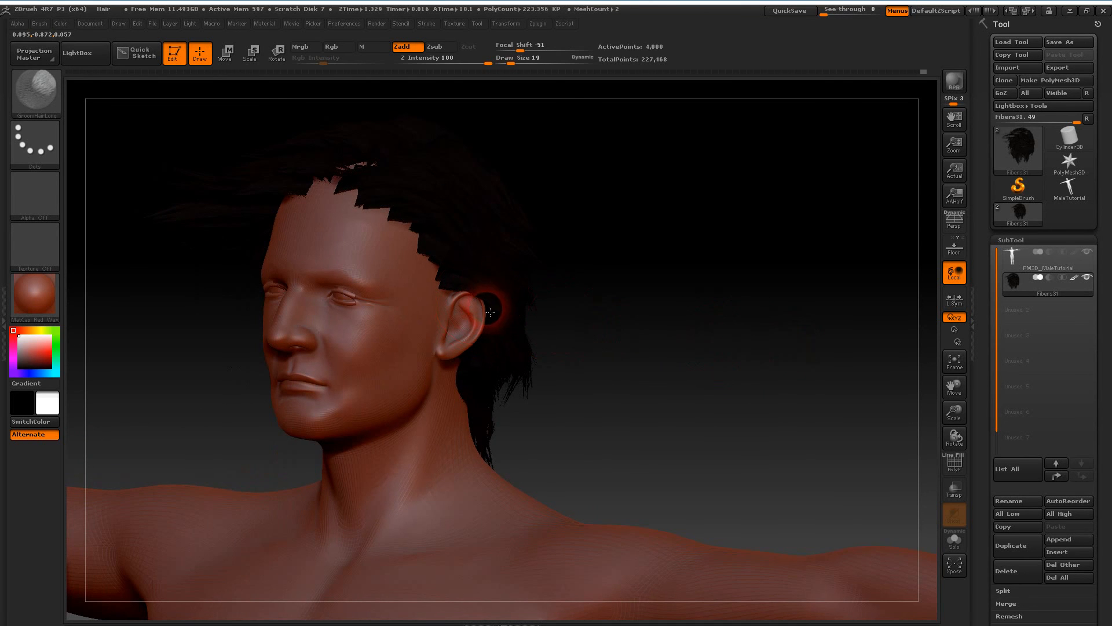
drag(699, 382, 730, 365)
drag(691, 368, 543, 372)
drag(793, 431, 746, 428)
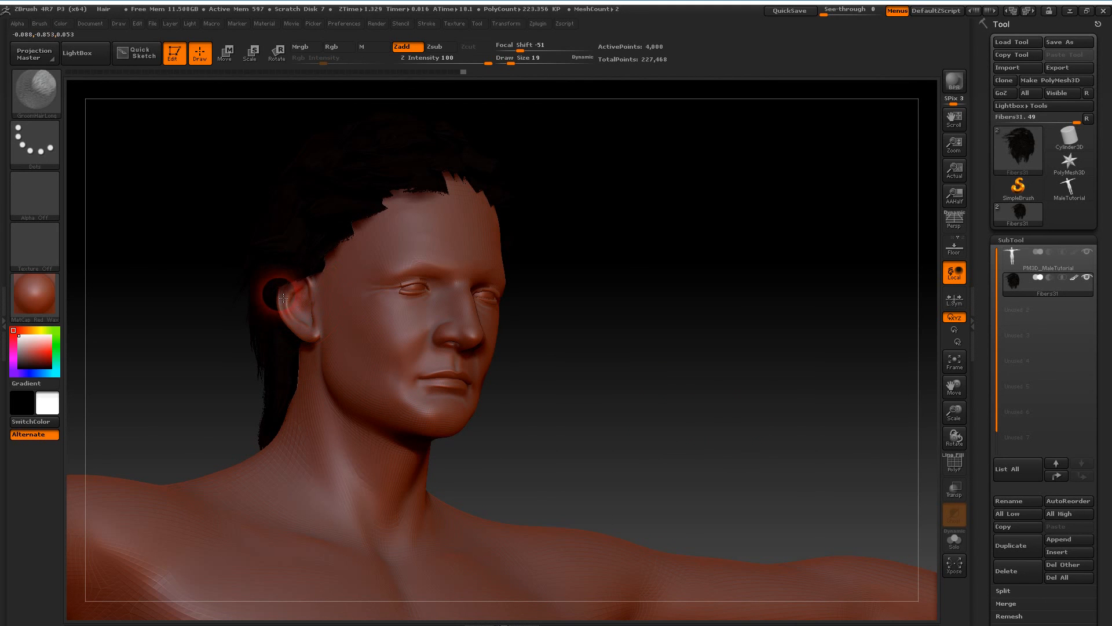
mouse_move(653, 410)
mouse_down()
mouse_move(621, 392)
mouse_move(700, 417)
mouse_move(645, 392)
mouse_up()
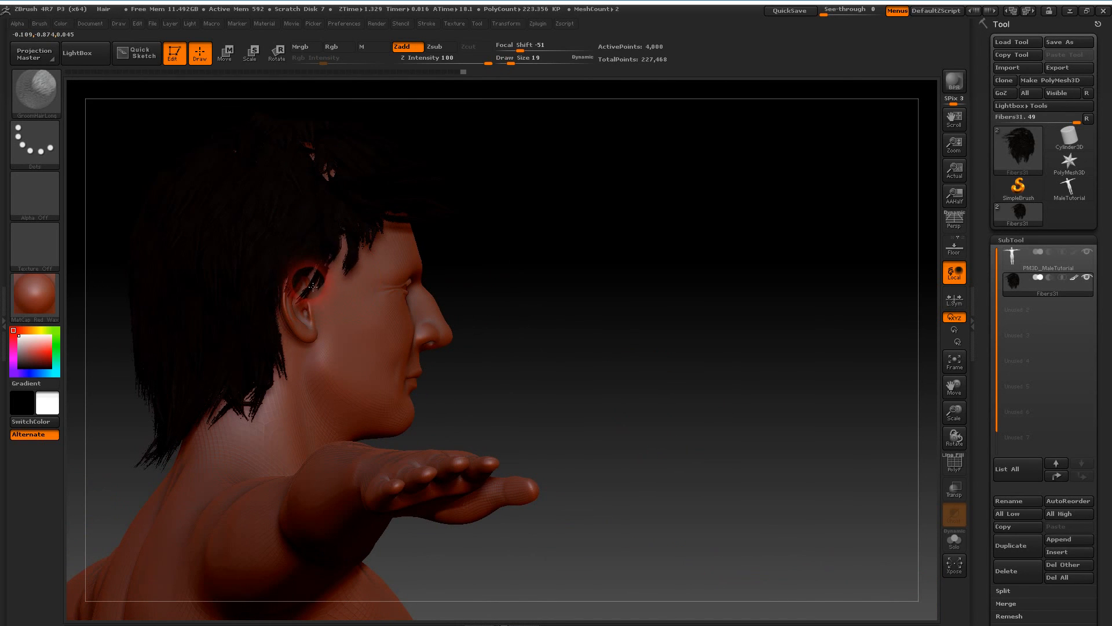
mouse_move(631, 367)
mouse_down()
mouse_move(596, 359)
mouse_move(641, 369)
mouse_up()
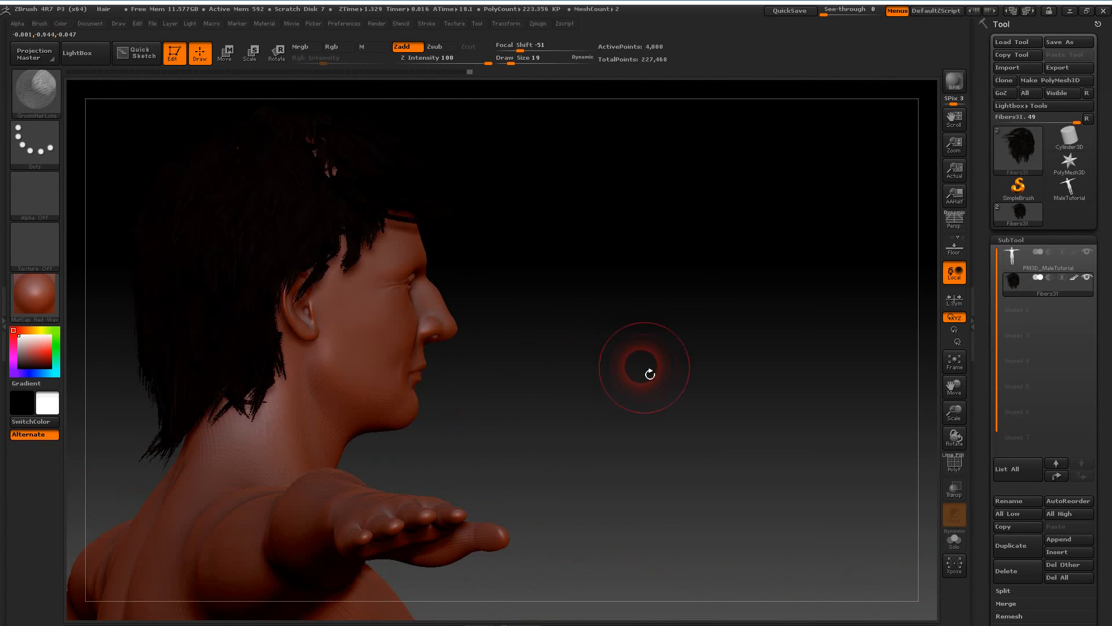
drag(665, 372, 619, 371)
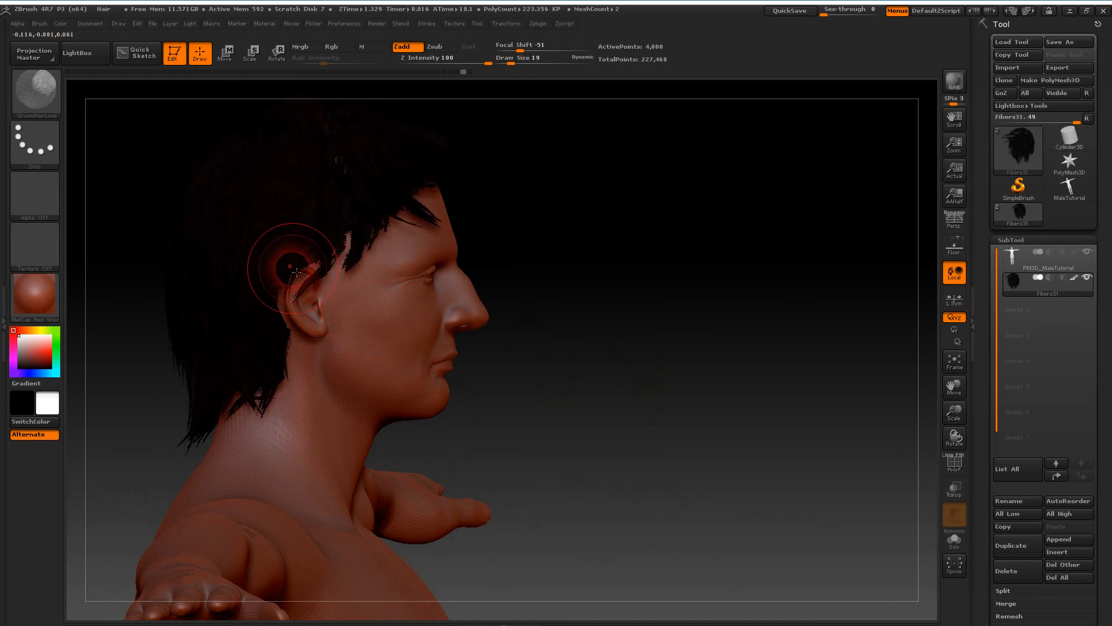
drag(666, 400, 635, 410)
drag(749, 340, 729, 379)
drag(656, 313, 705, 317)
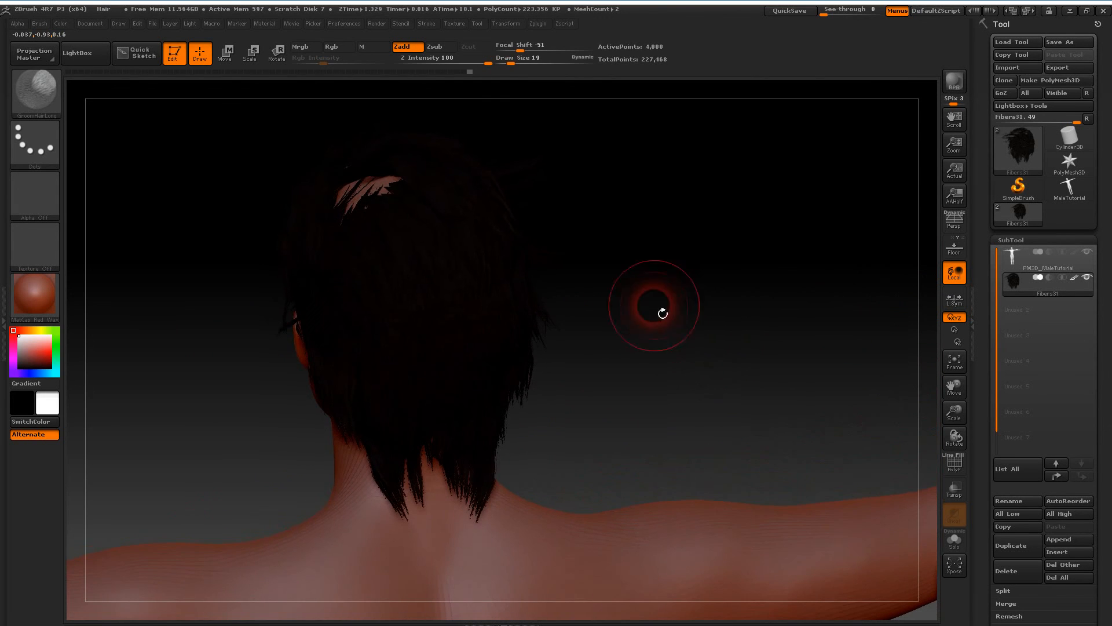
Step: Groom the fibers on the back of the crown downward over the exposed scalp patch and check the hairstyle from the front
mouse_move(341, 204)
mouse_down()
mouse_move(354, 213)
mouse_move(349, 237)
mouse_up()
drag(678, 350, 611, 308)
drag(547, 329, 707, 333)
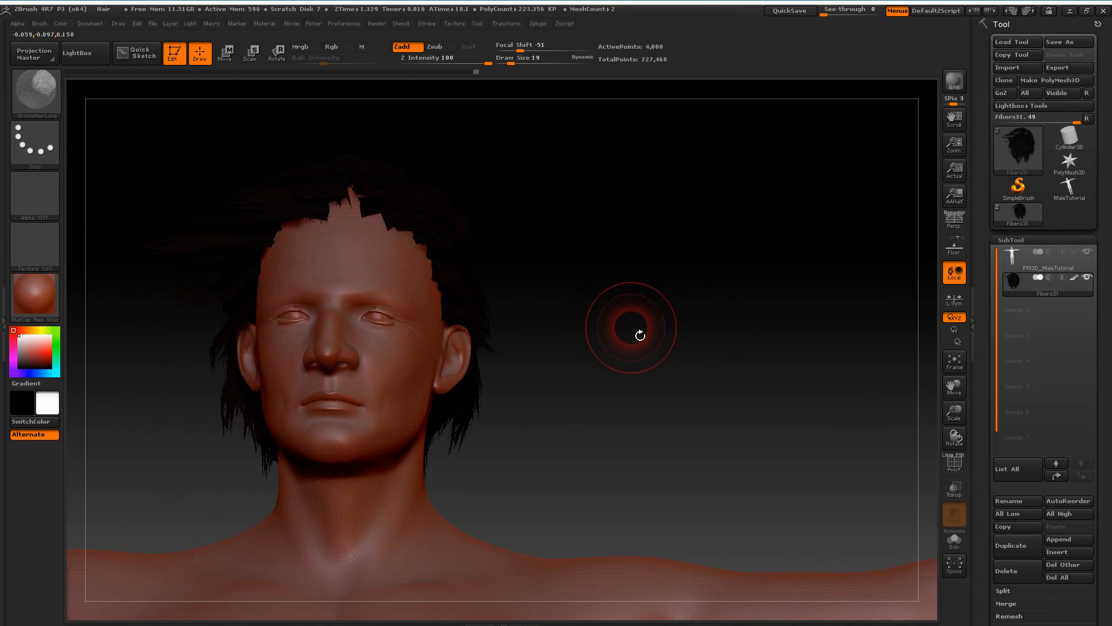
alt+drag(610, 356, 683, 378)
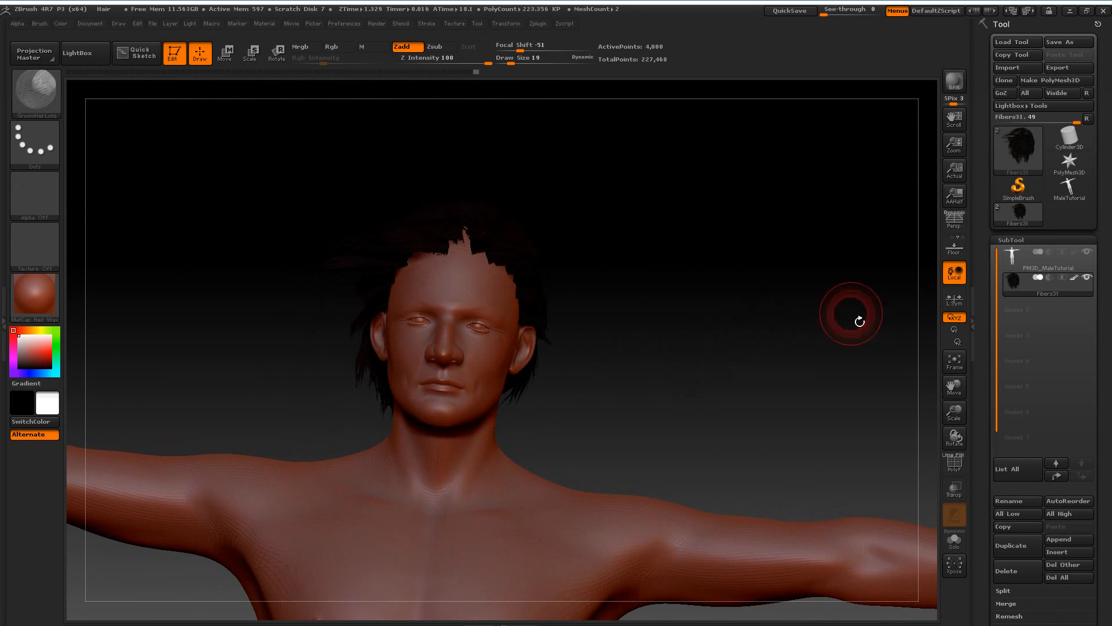
Step: Export the hair fibers again in OBJ format, replacing the existing CC_Hair.OBJ in the Tutorial folder
click(1057, 67)
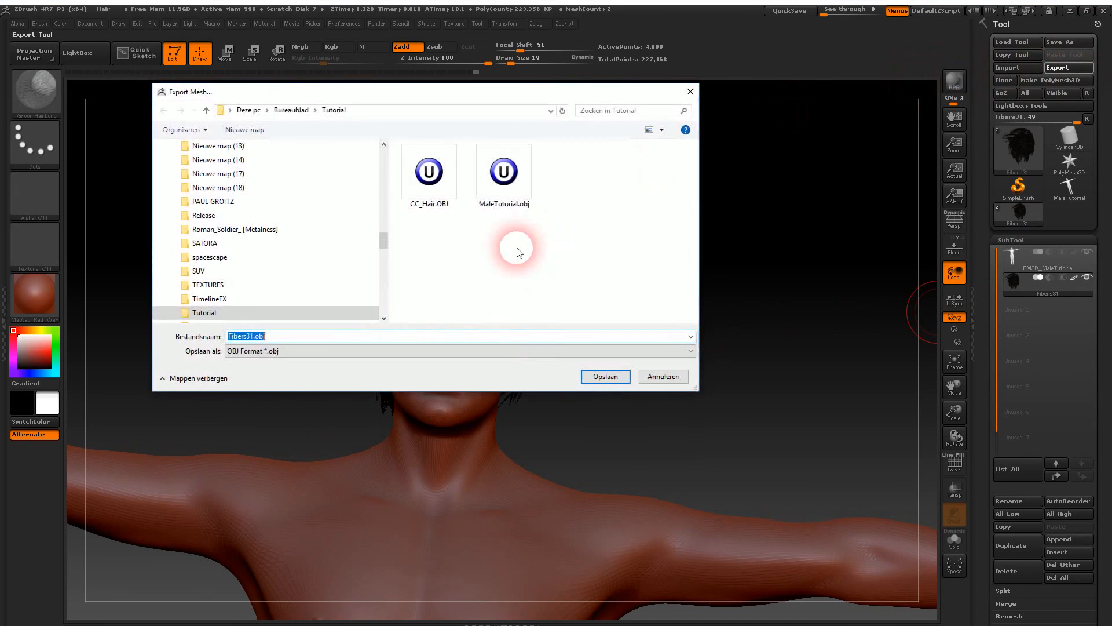
click(408, 179)
click(605, 377)
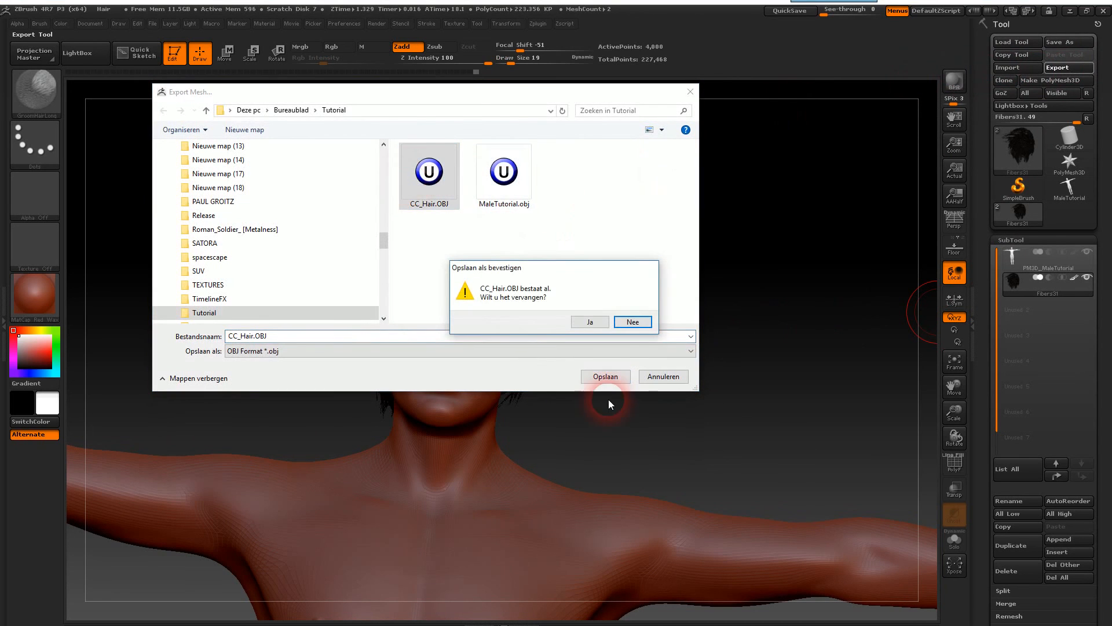
click(590, 321)
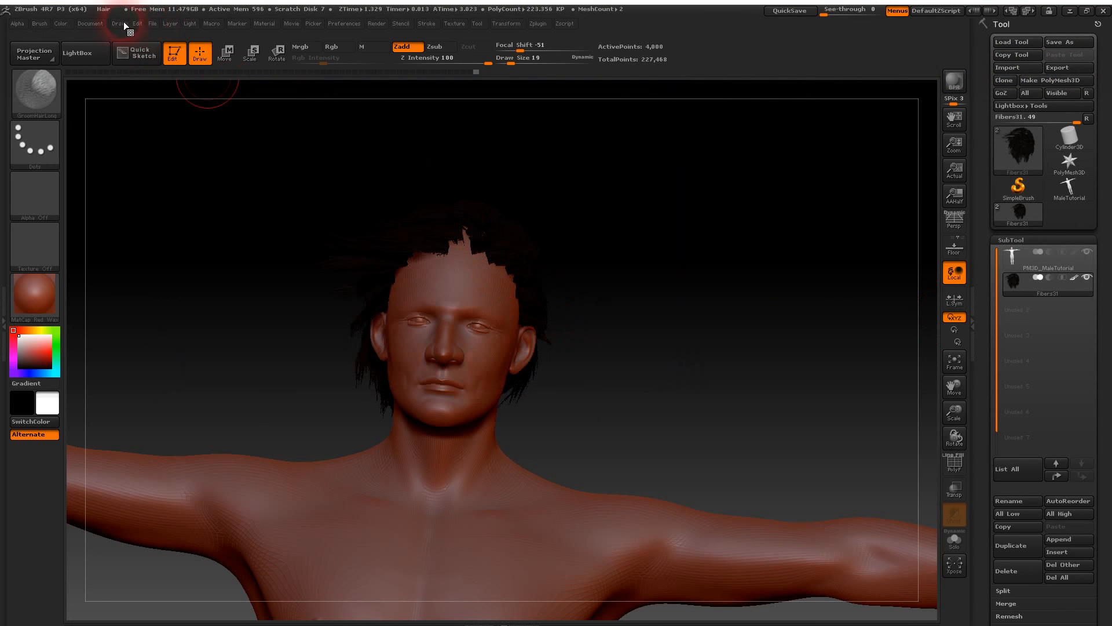
Step: Save the project over the existing Hair.ZPR in the Tutorial folder
click(150, 25)
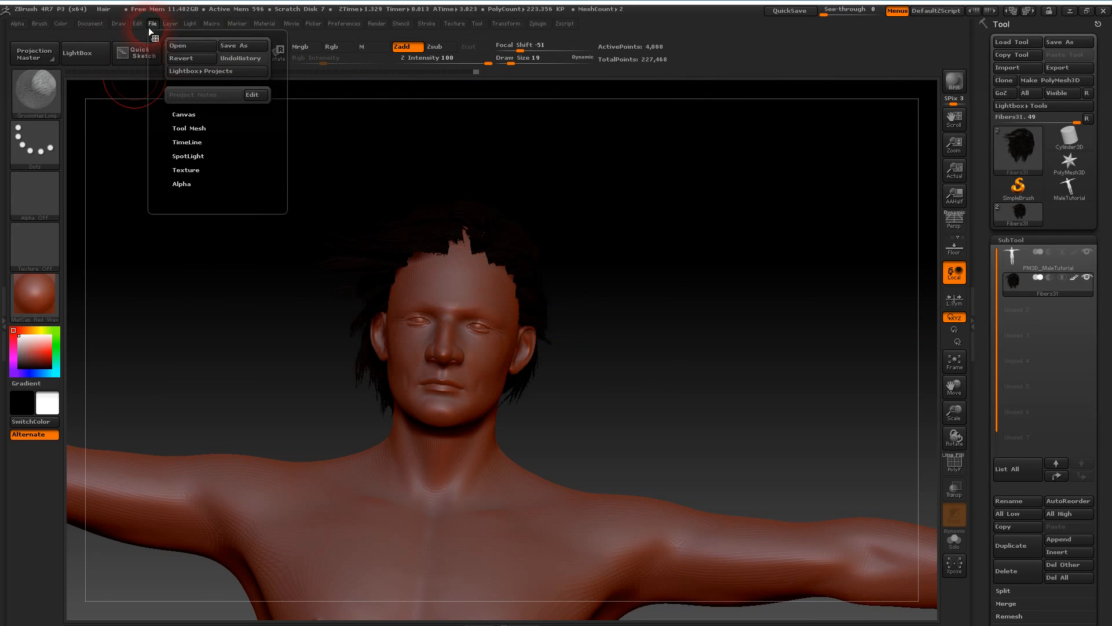
click(234, 44)
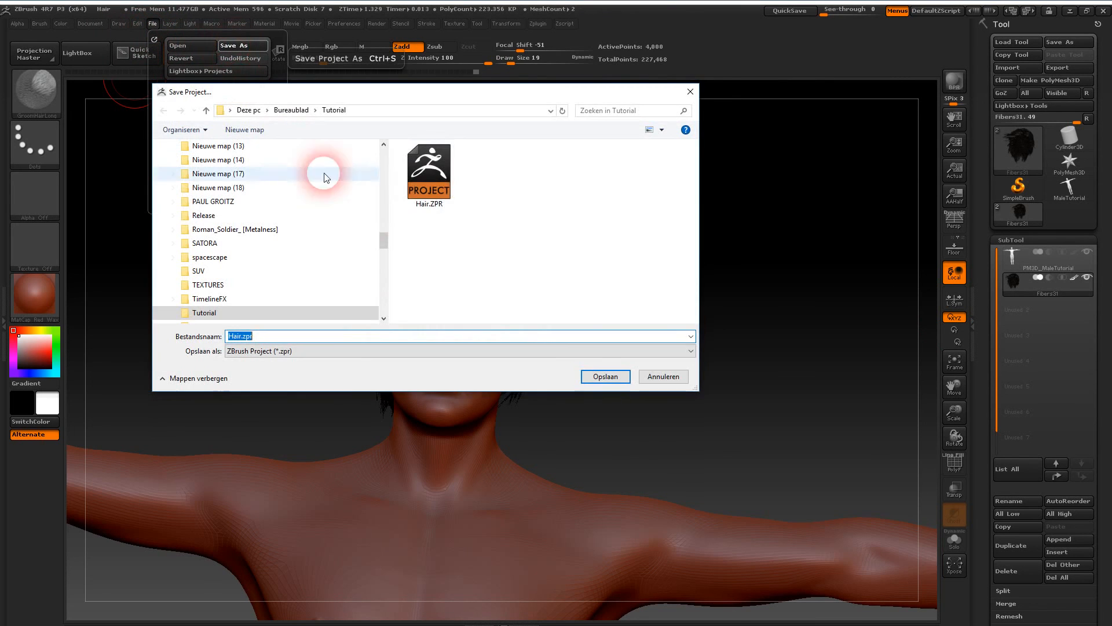
double_click(429, 176)
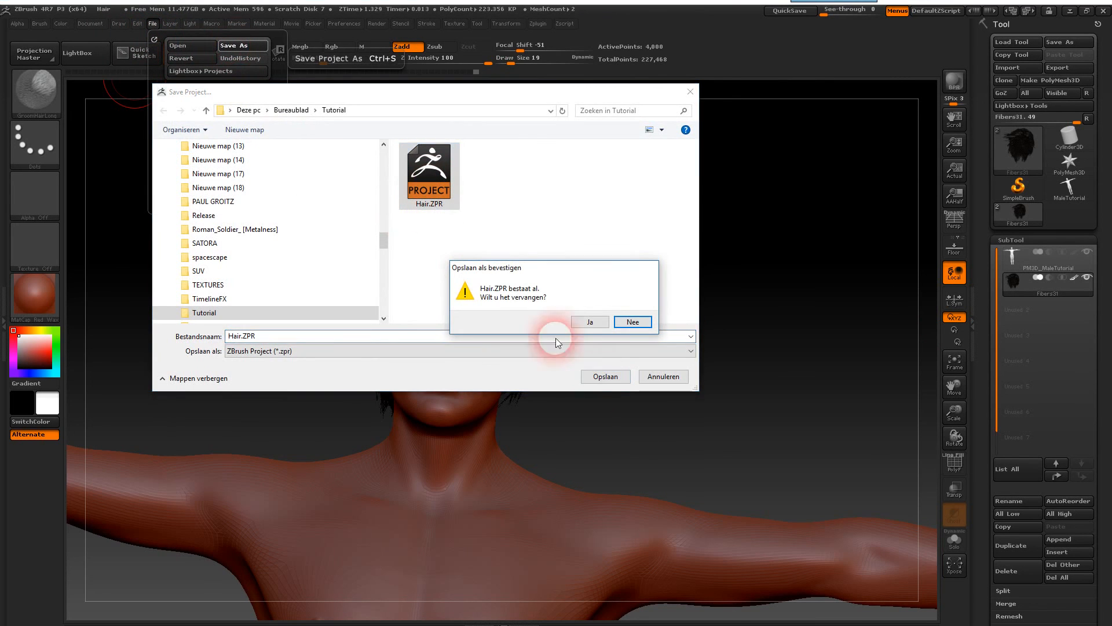
click(596, 321)
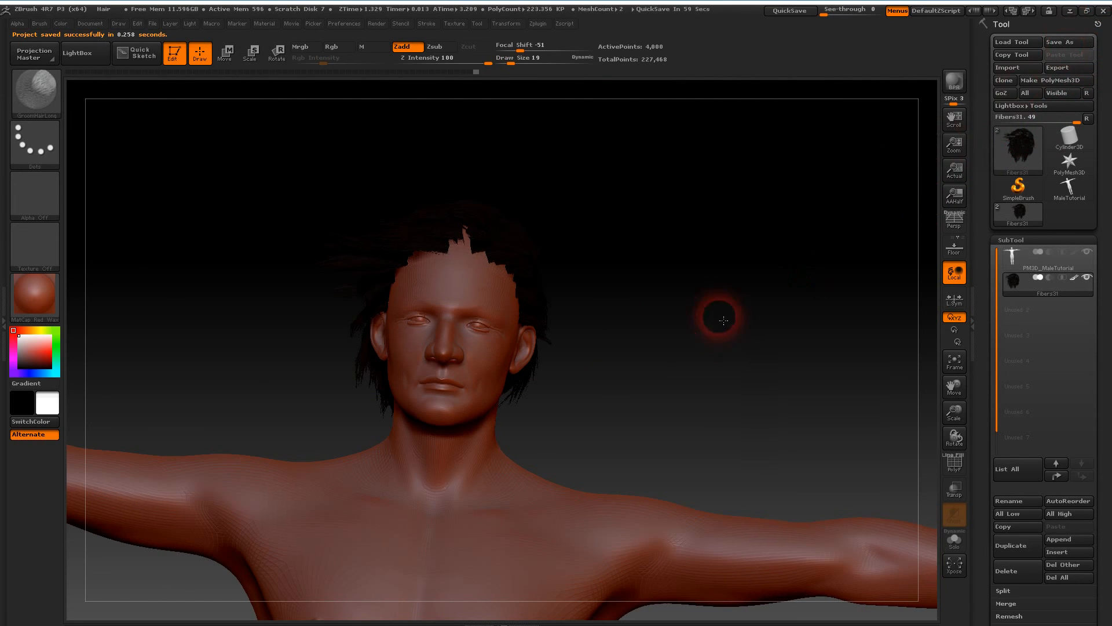
mouse_move(715, 315)
mouse_down()
mouse_move(710, 295)
mouse_move(730, 303)
mouse_move(720, 311)
mouse_up()
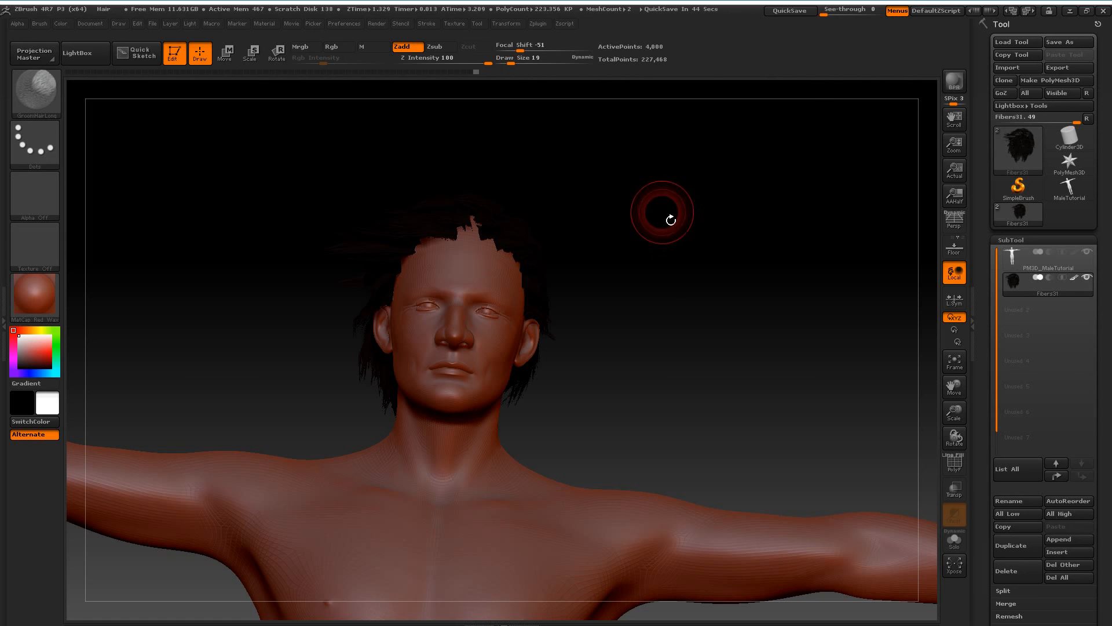
drag(735, 298, 678, 305)
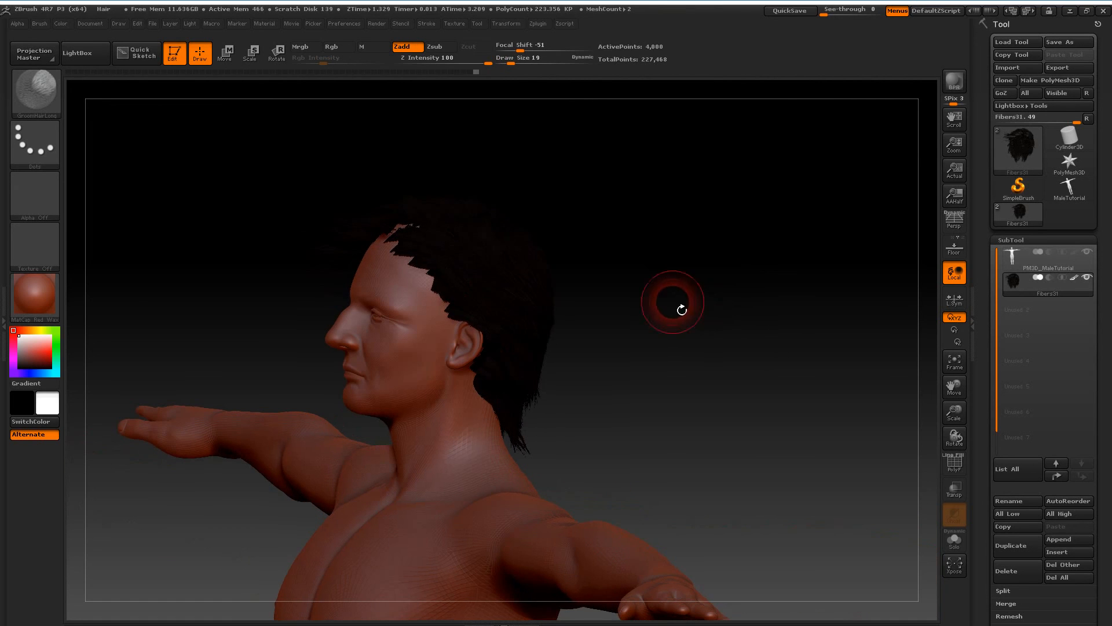
drag(660, 386, 753, 335)
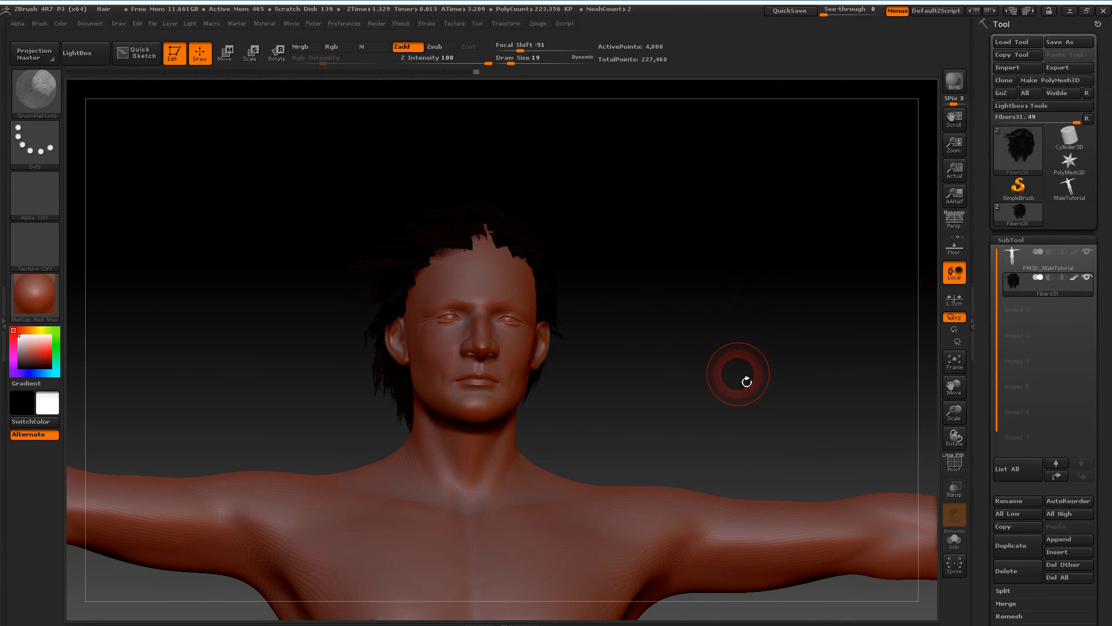
drag(745, 373, 734, 346)
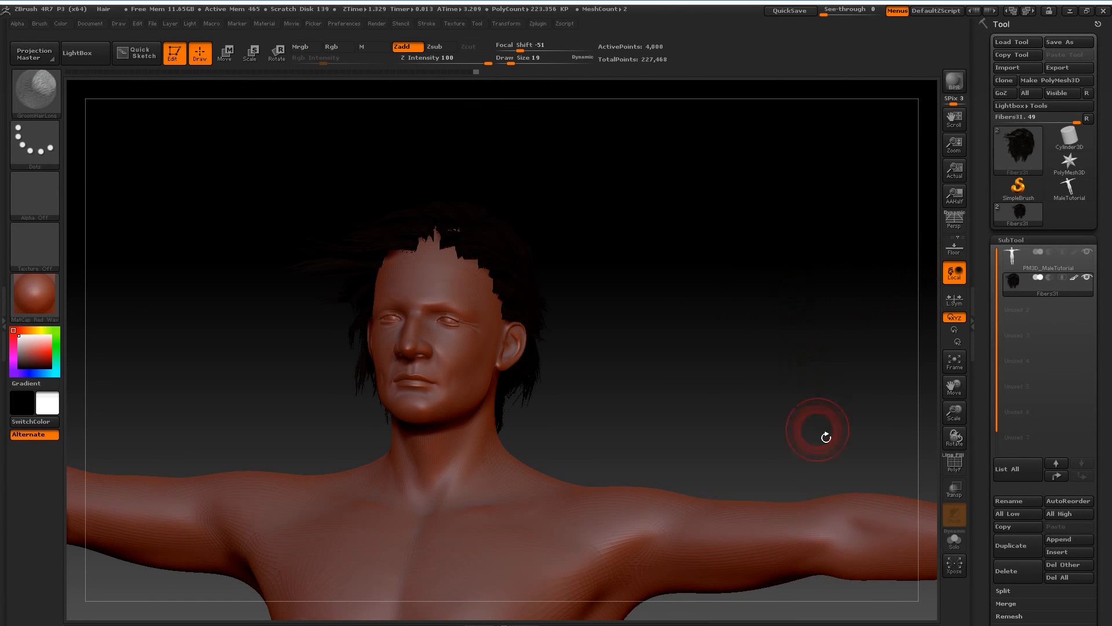
Step: Close ZBrush and save the project changes, replacing Hair.ZPR in the Tutorial folder
click(1105, 11)
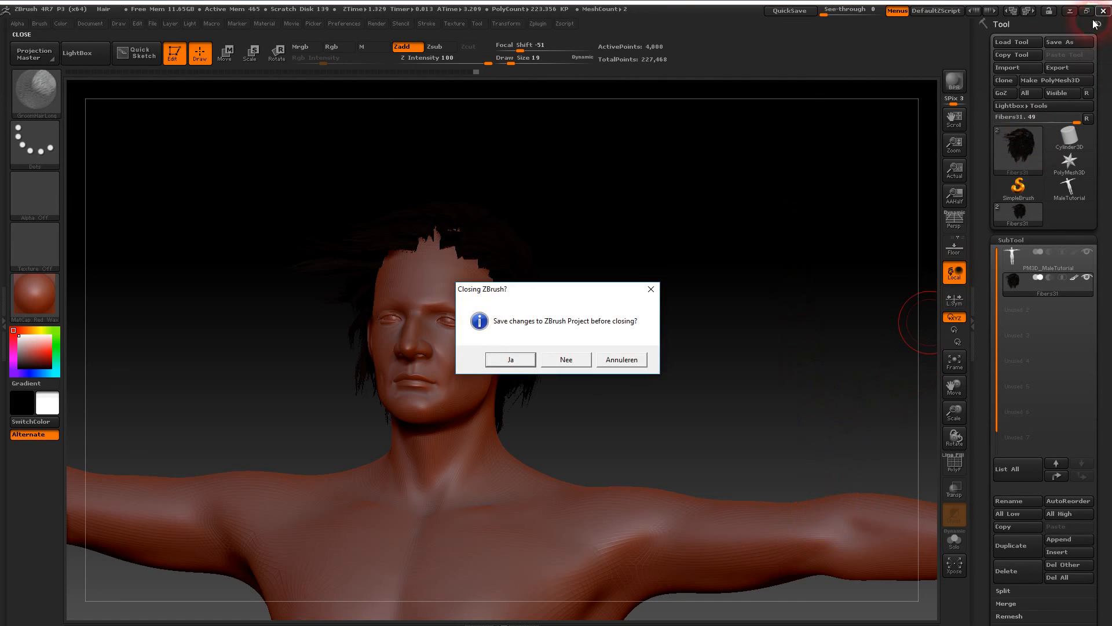
click(511, 360)
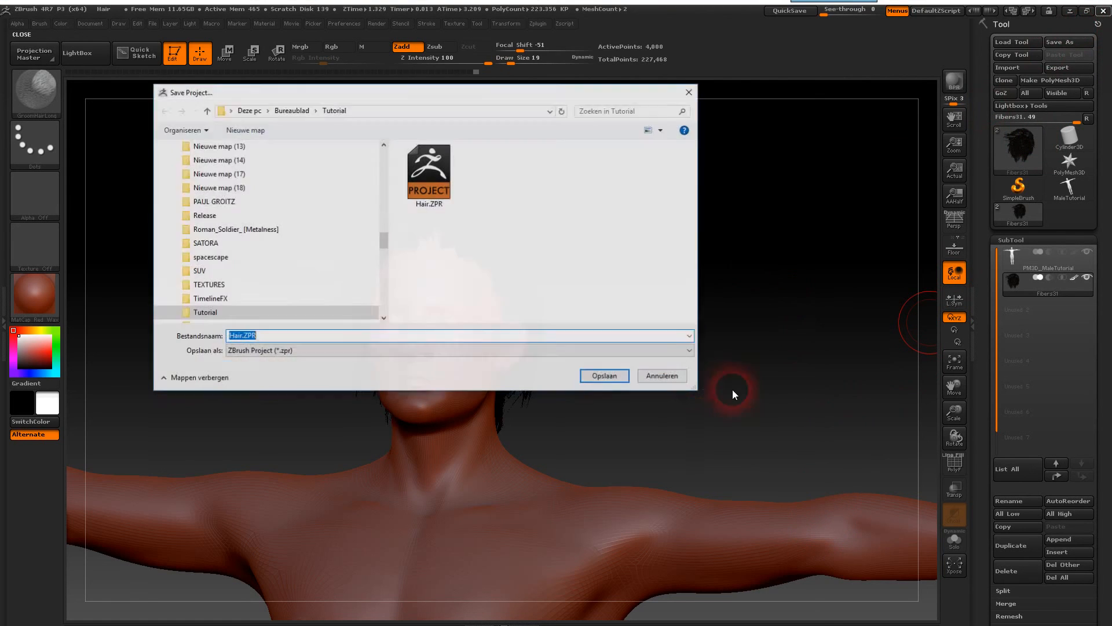
click(597, 378)
click(599, 321)
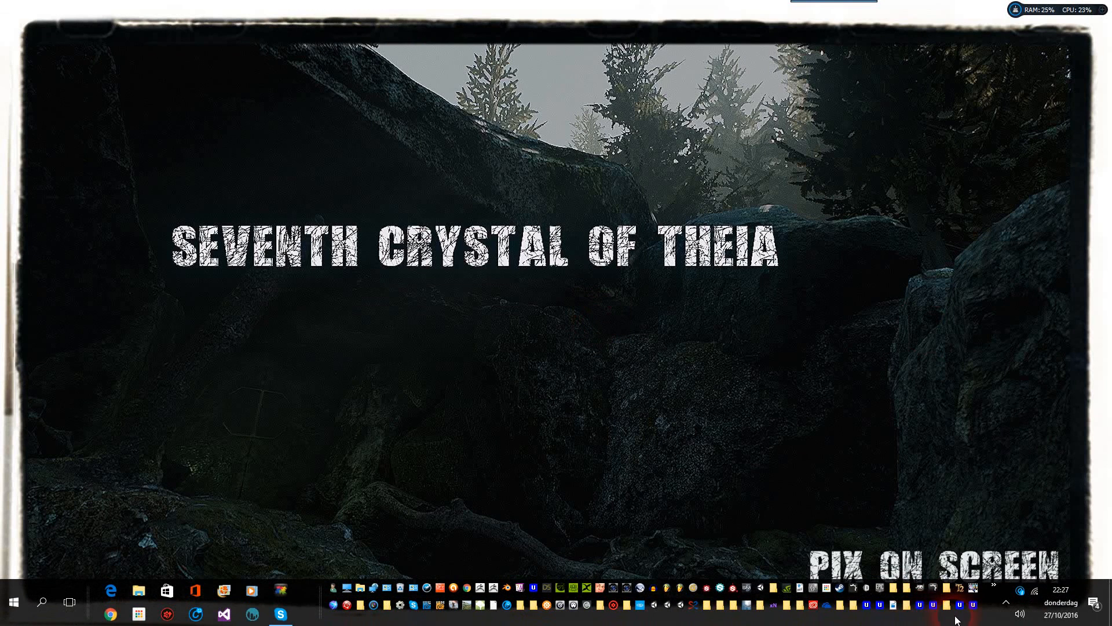
click(1006, 604)
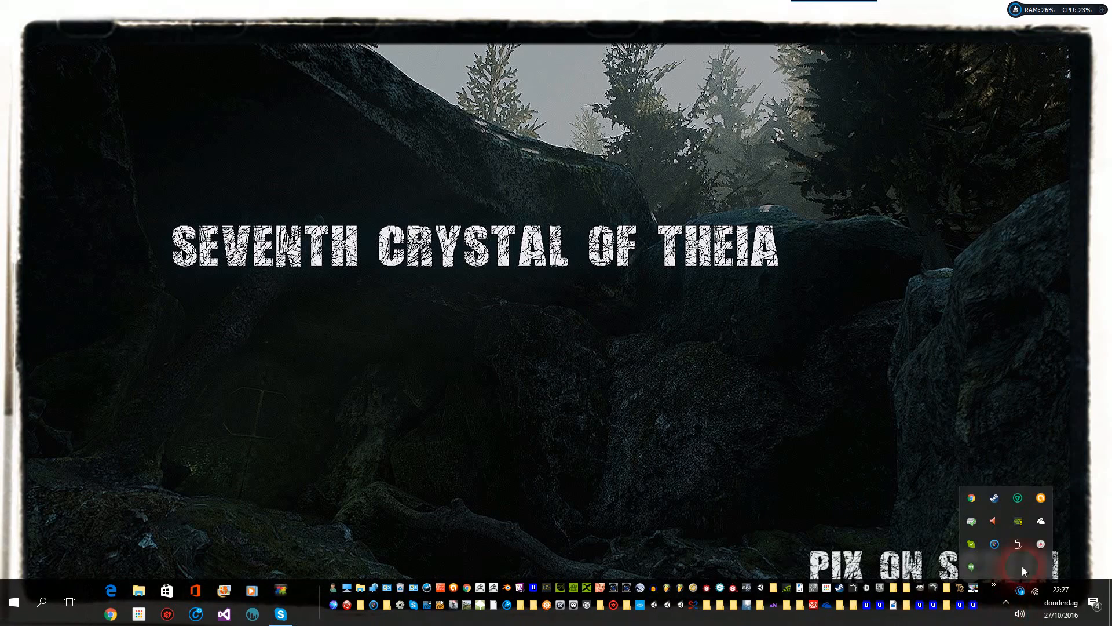
right_click(1042, 544)
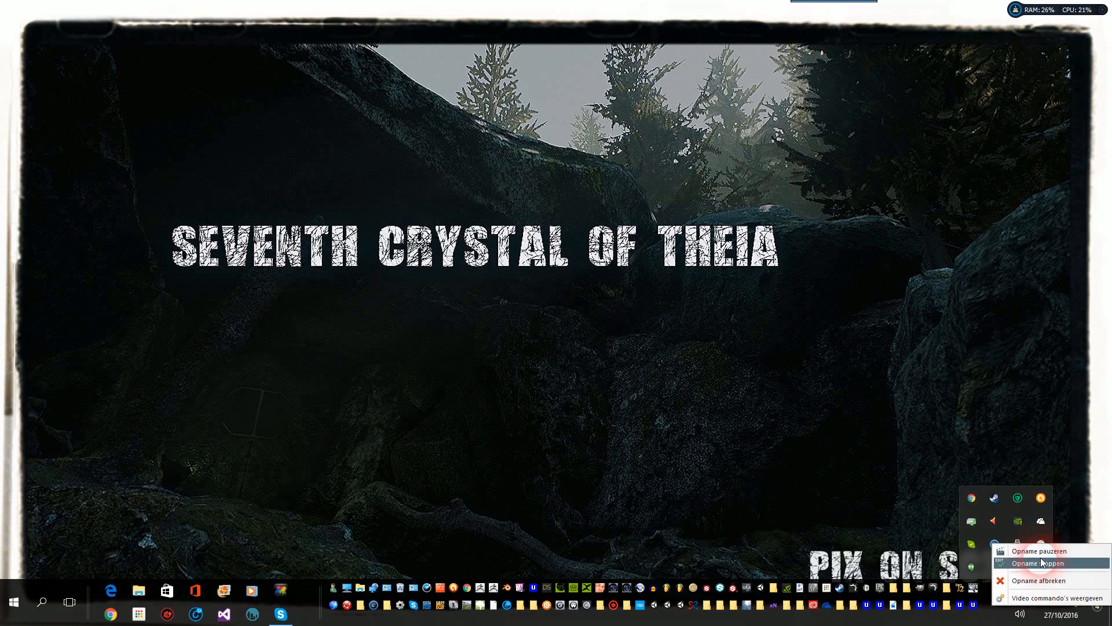